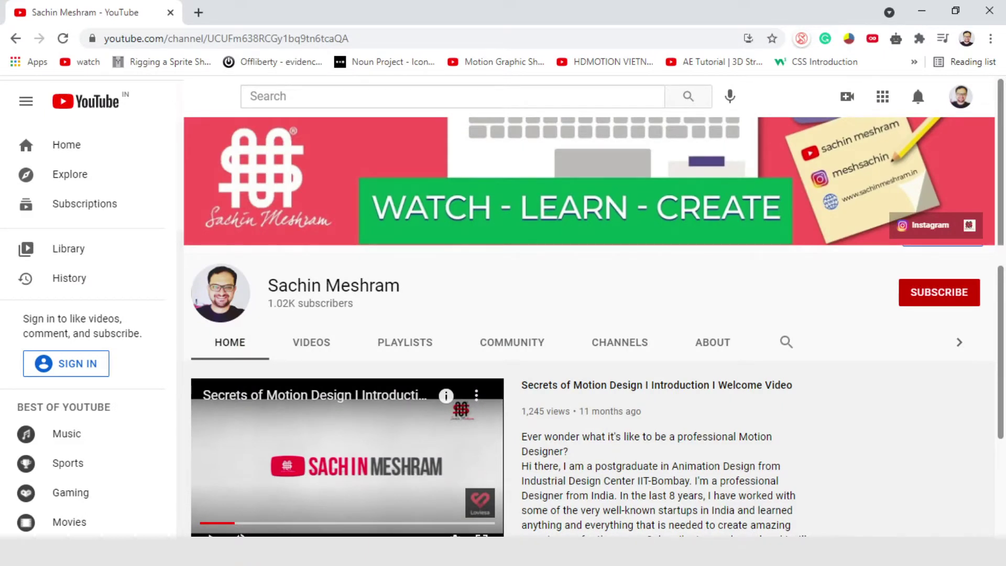
scroll(593, 310, down, 5)
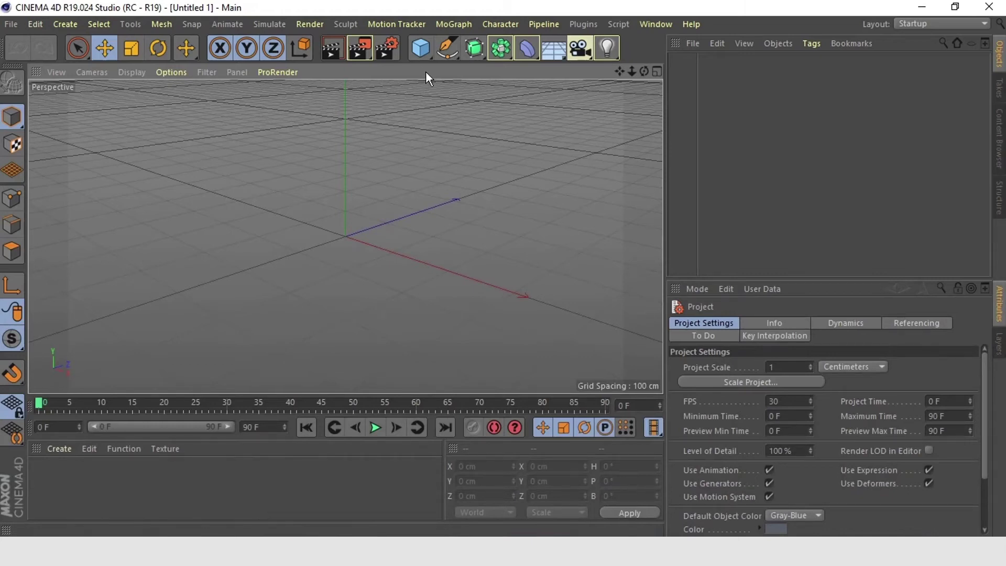
Step: Add a Figure primitive to the scene and view it from the front
click(422, 55)
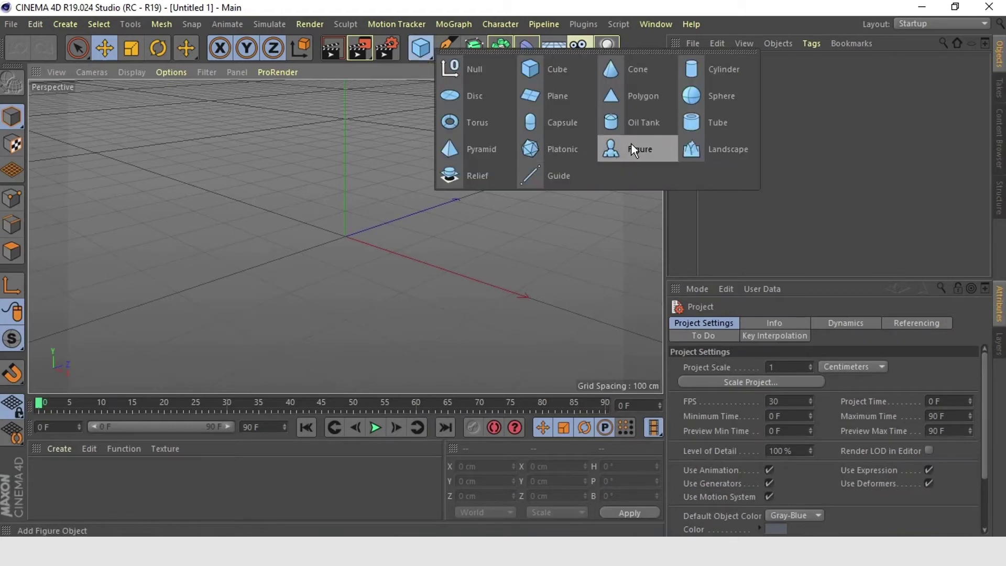
click(633, 147)
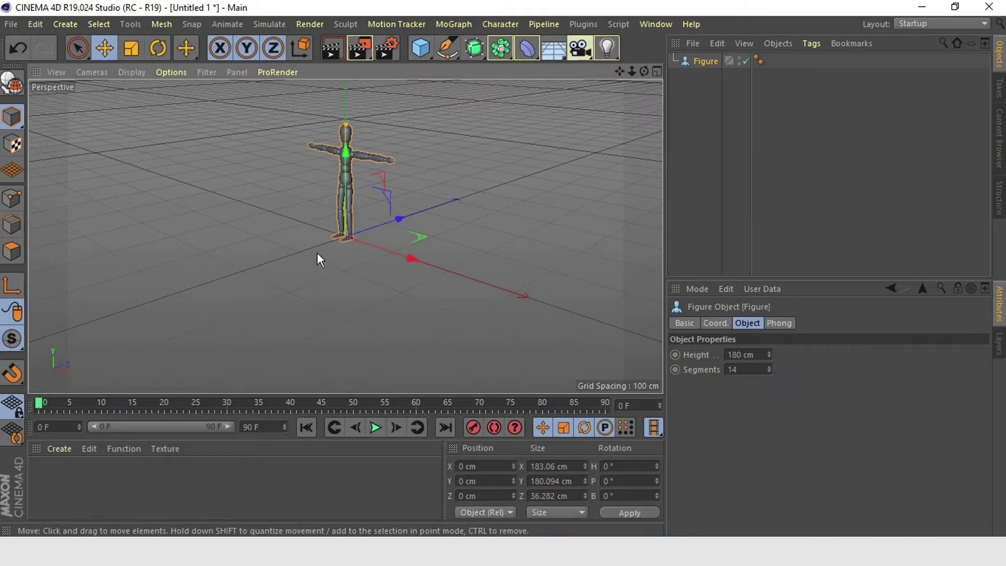
alt+drag(319, 260, 406, 166)
scroll(411, 167, up, 2)
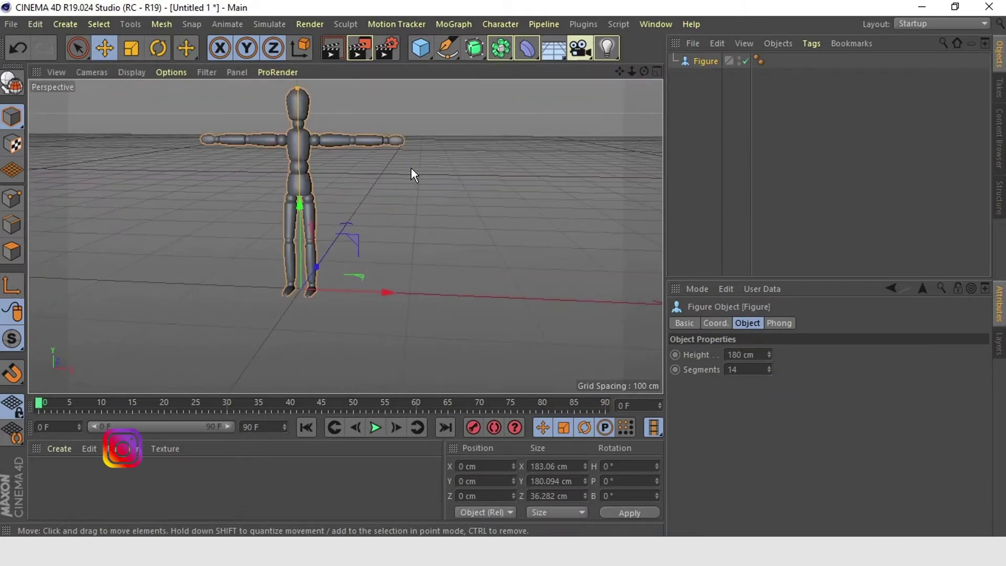
click(421, 234)
scroll(421, 234, down, 2)
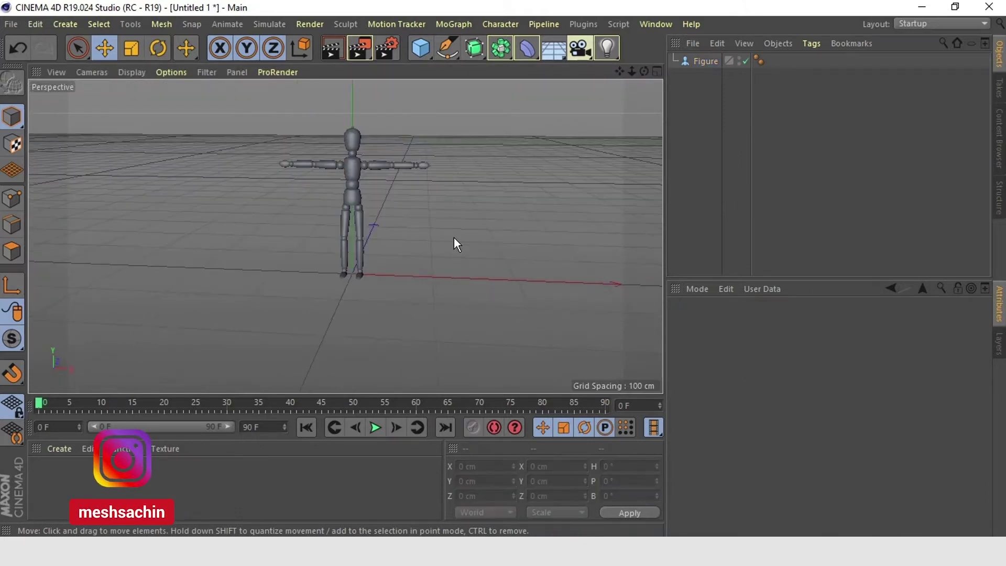
Step: Make the figure editable and merge it with all its children into a single object using Connect Objects + Delete
click(350, 175)
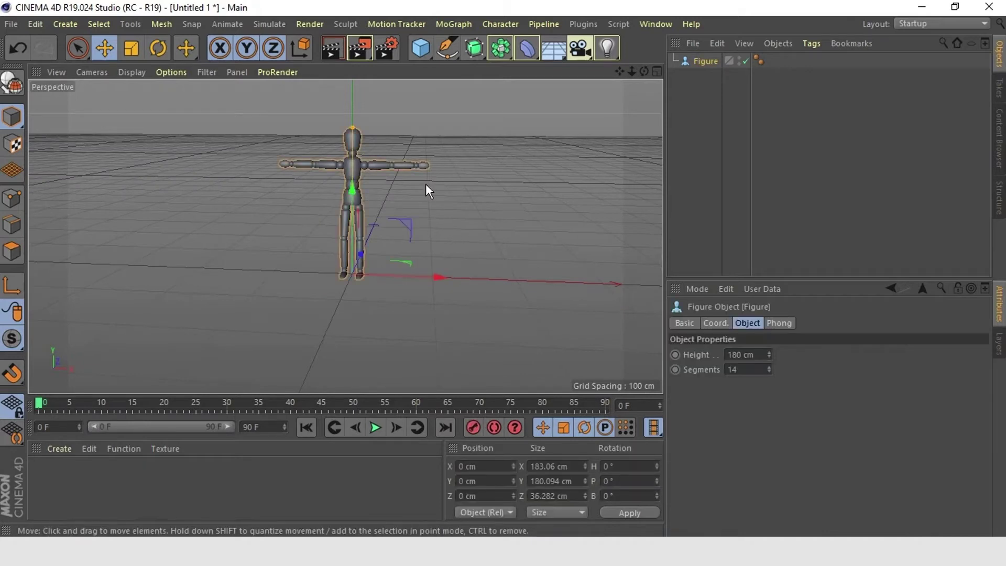
key(c)
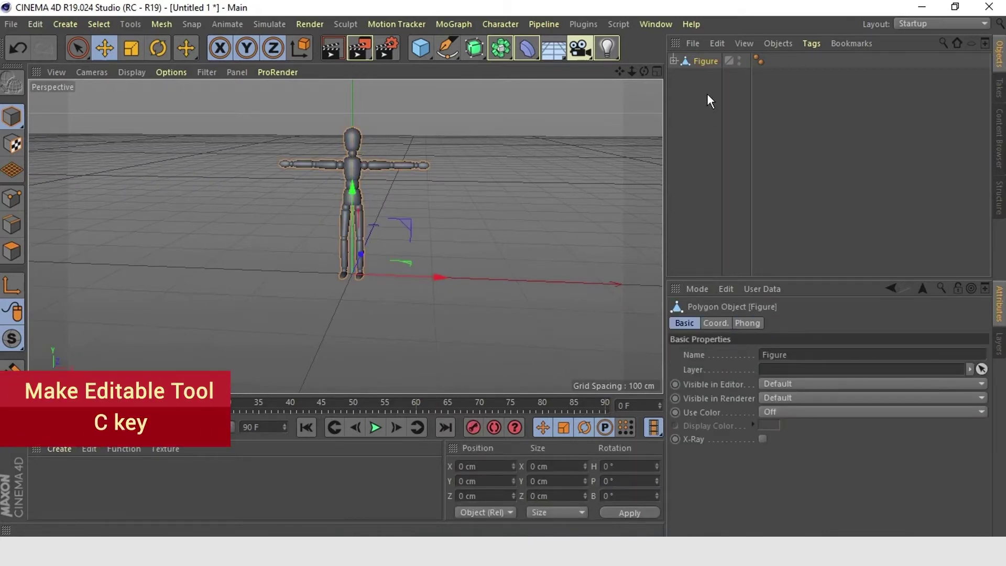
right_click(703, 63)
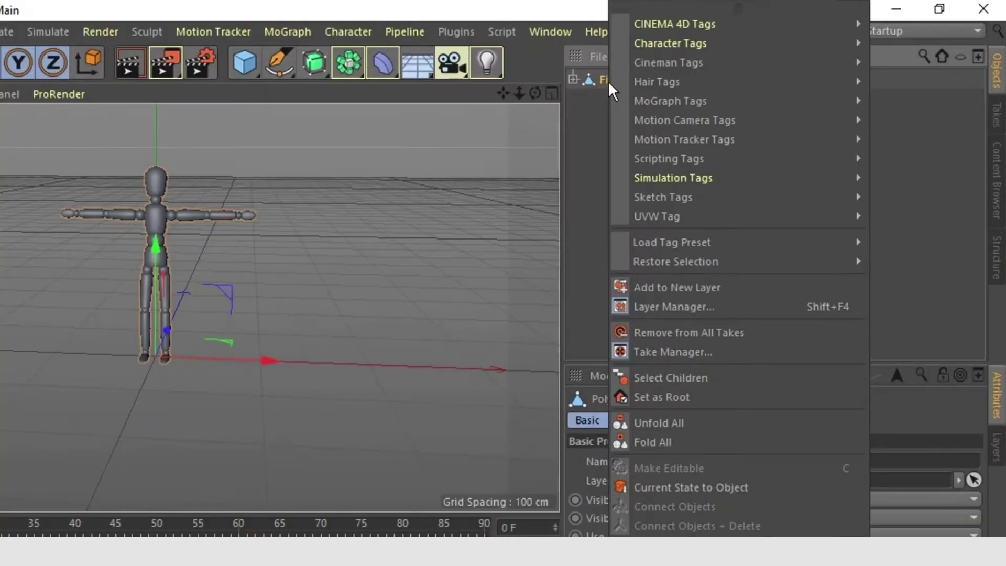
click(684, 377)
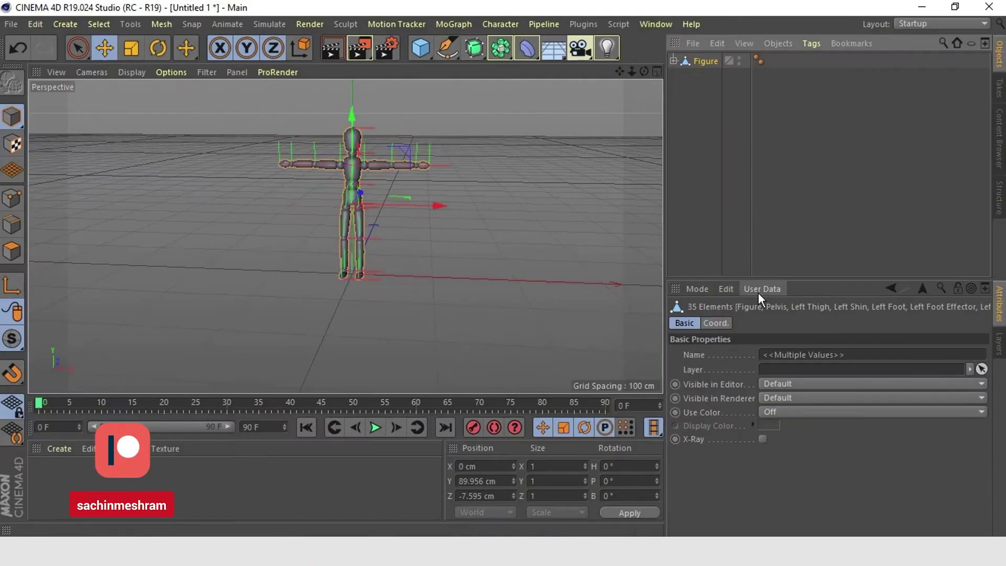
right_click(711, 62)
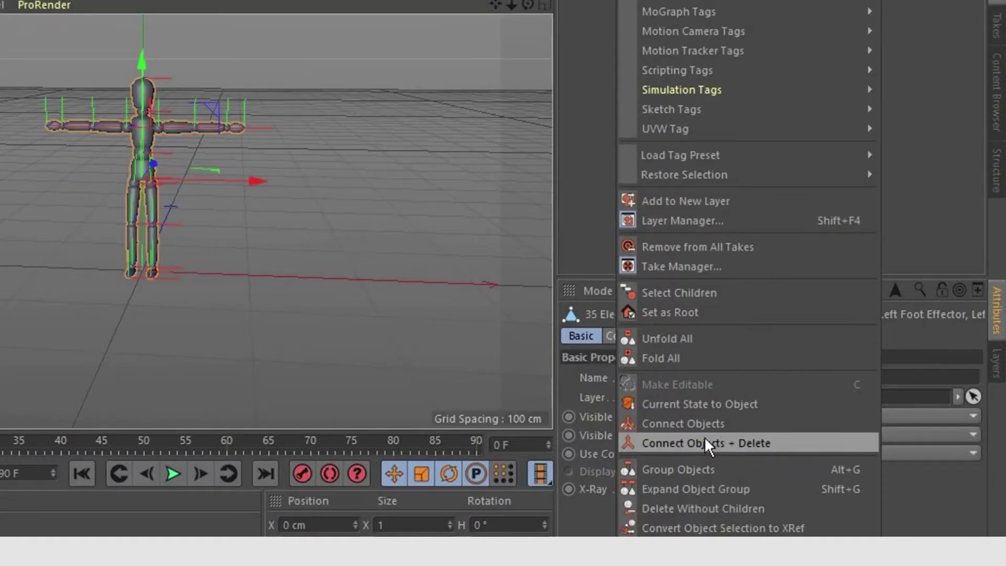
click(695, 443)
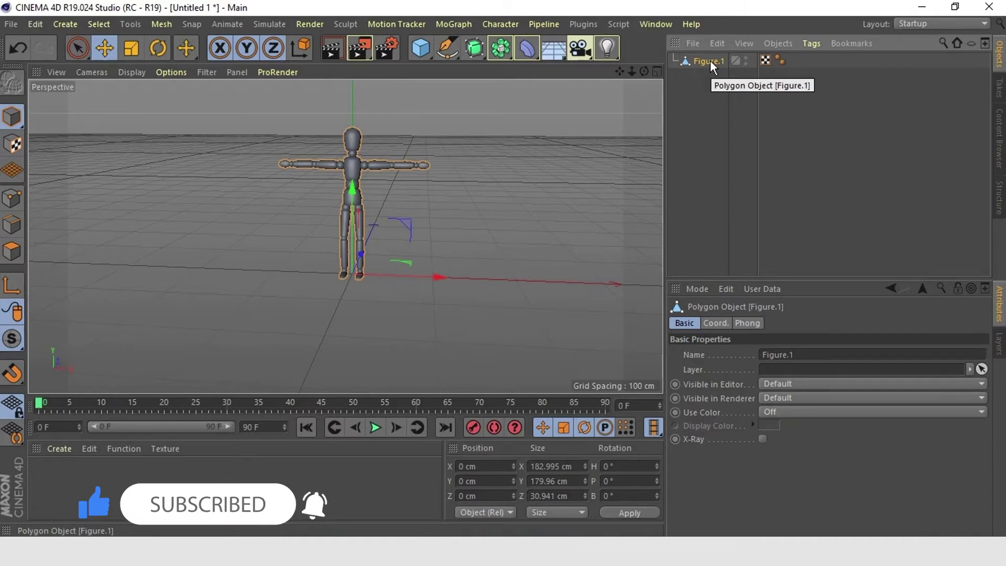
Step: Export the figure as a Wavefront OBJ file named Furry in the Tut_25 Furry folder with the default export settings
click(6, 25)
mouse_move(65, 296)
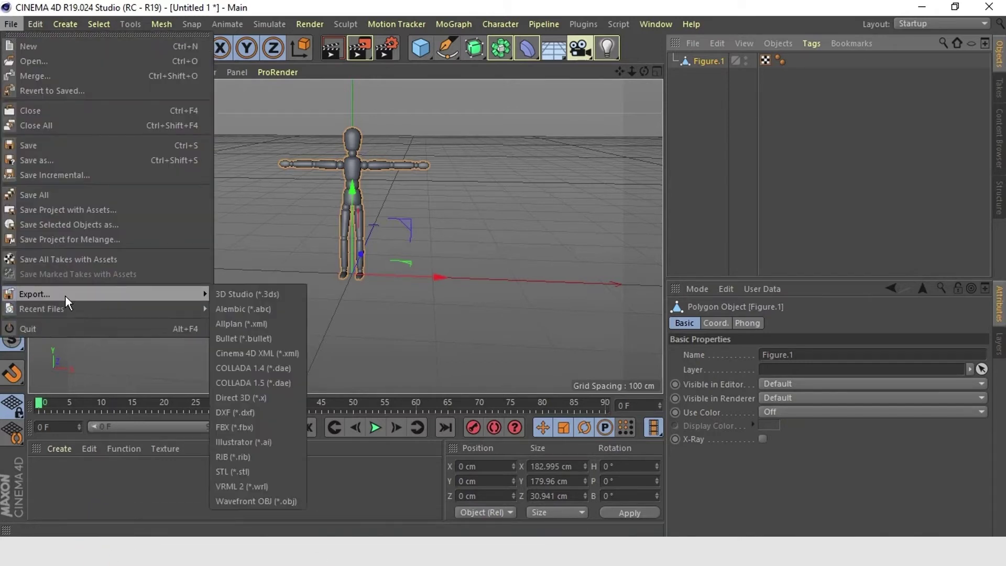
click(279, 501)
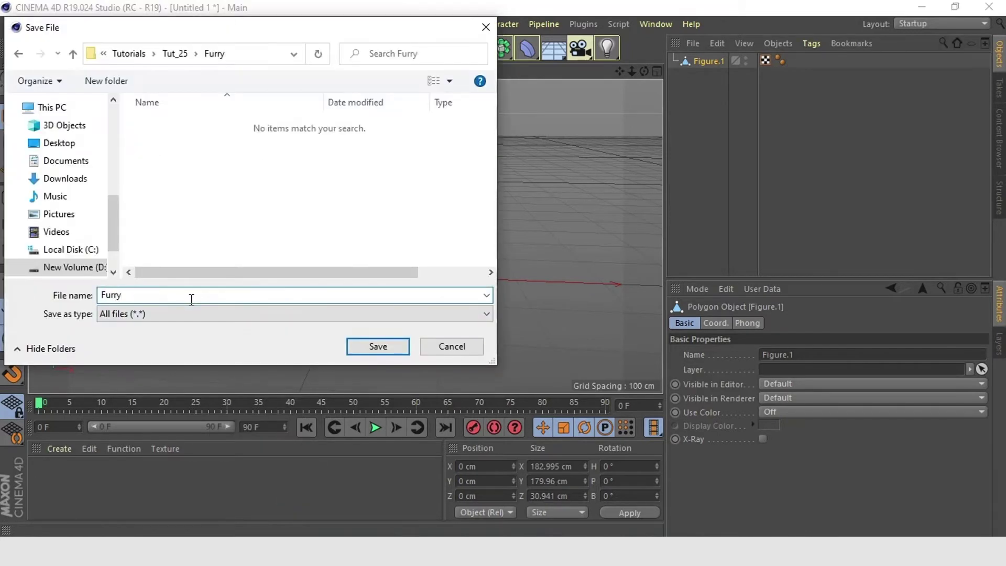
text(Furry)
key(Return)
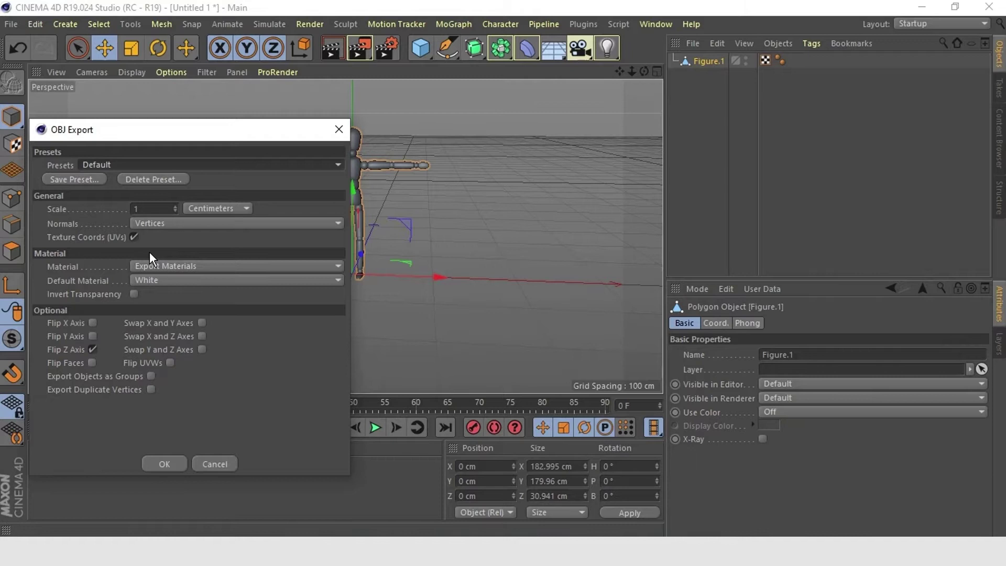
click(162, 463)
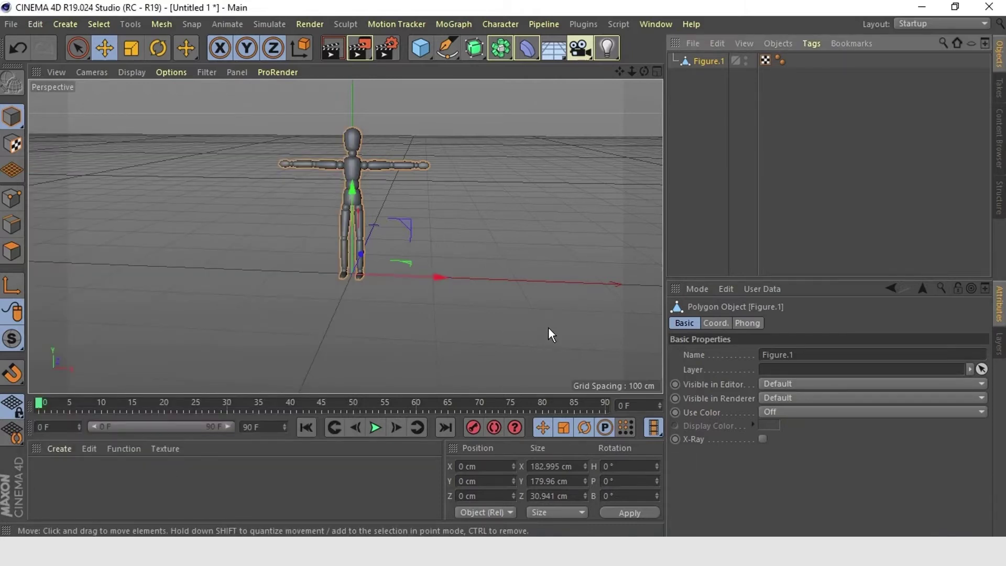
Step: Switch to Chrome, open mixamo.com and log in to the Adobe account
key(alt+Tab)
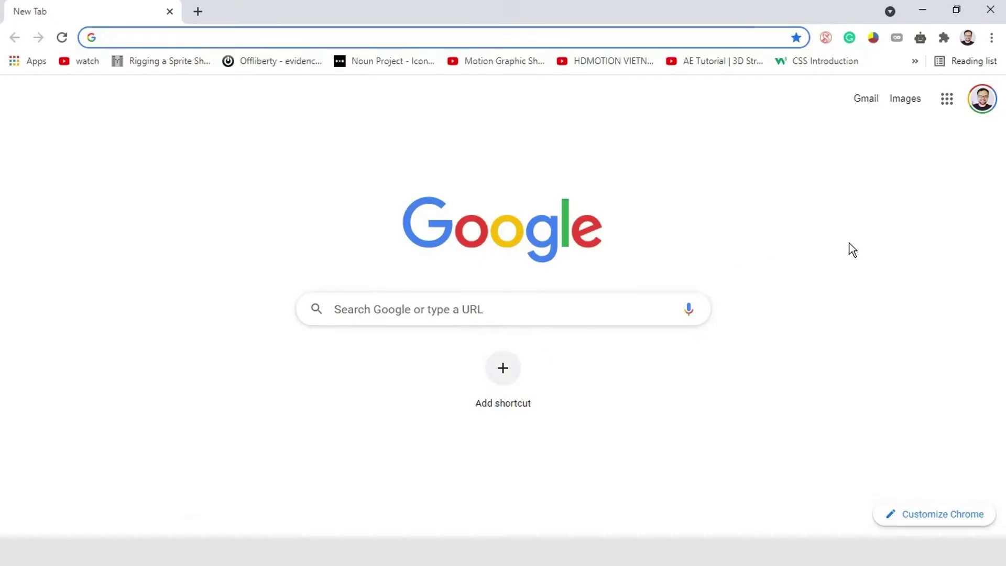
text(mixamo.com)
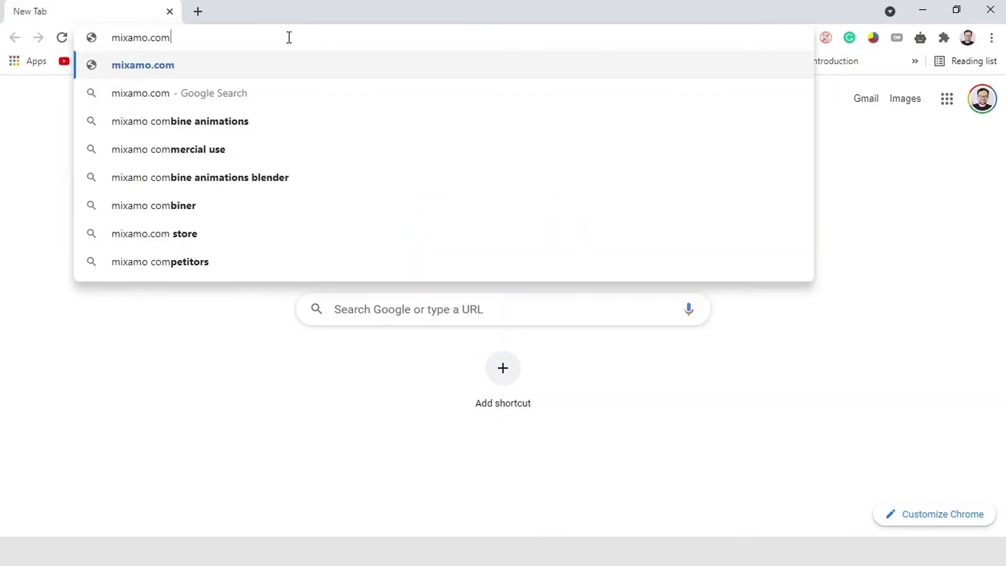
key(Return)
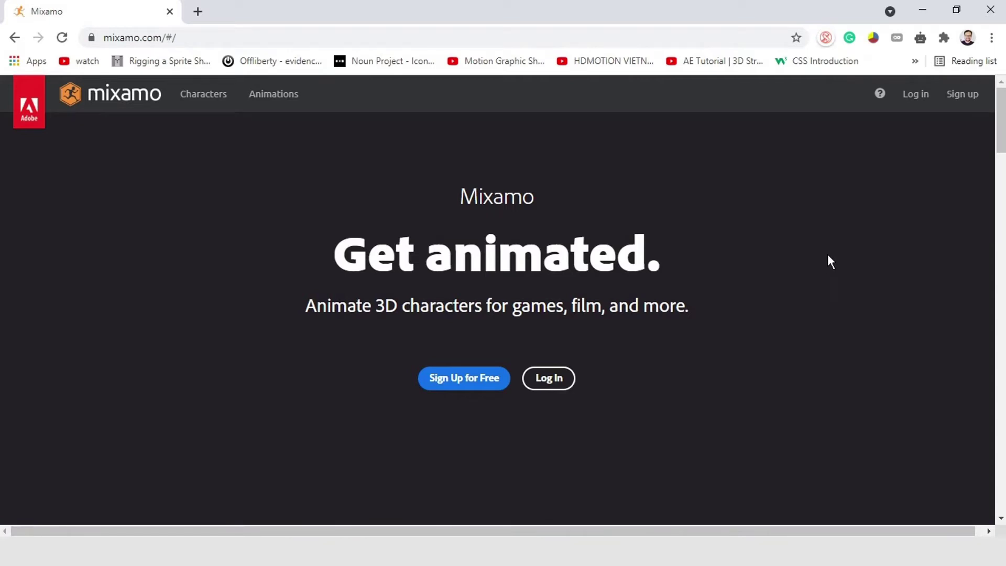
click(915, 95)
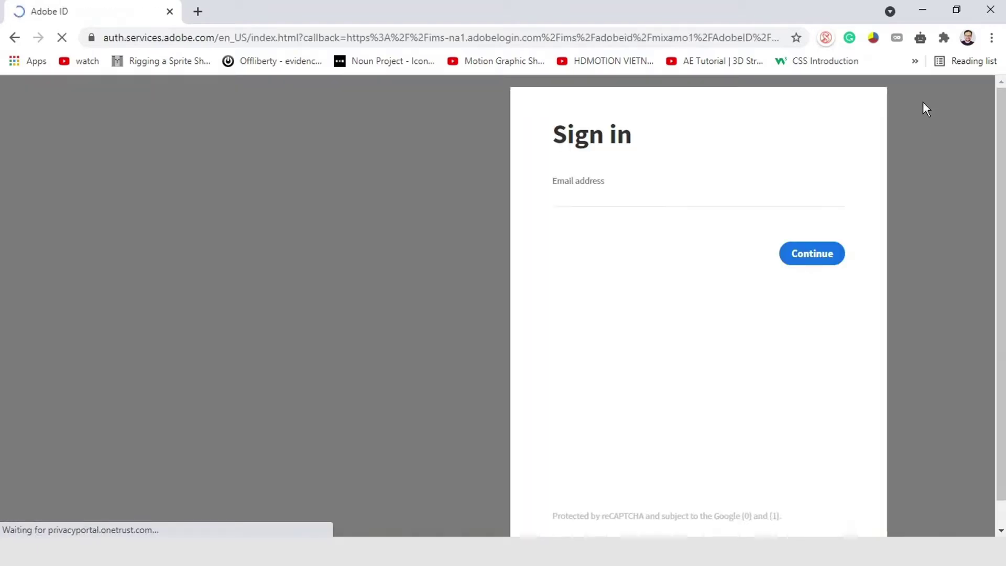
click(791, 355)
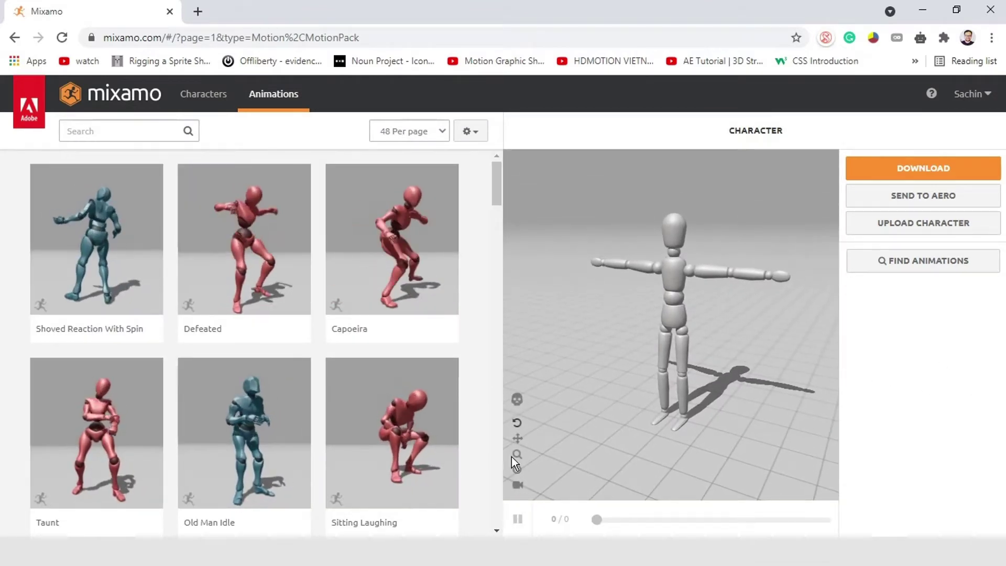
Step: Look through the first page of the Mixamo animation library down to its end
scroll(375, 312, down, 2)
scroll(375, 312, down, 10)
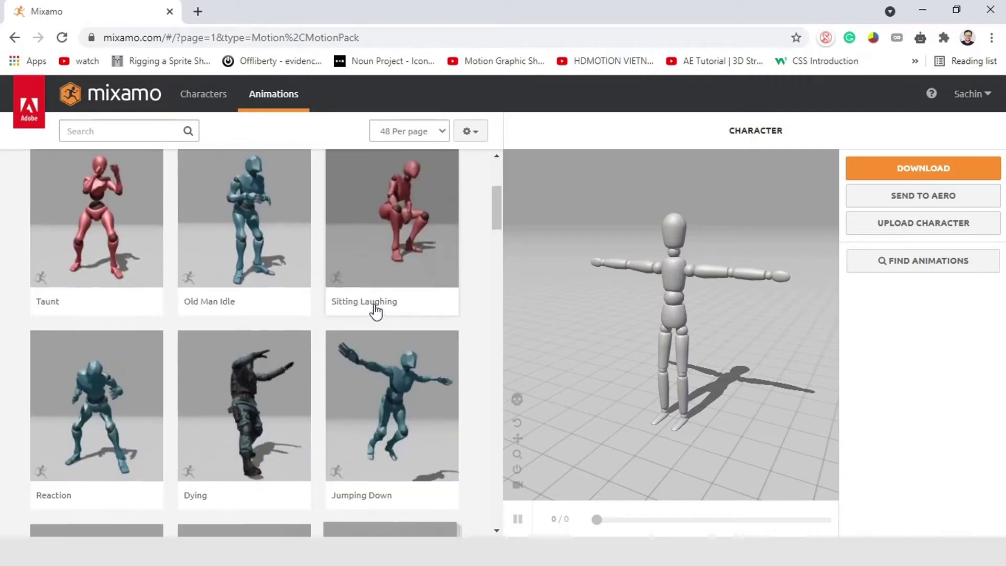
scroll(376, 312, down, 6)
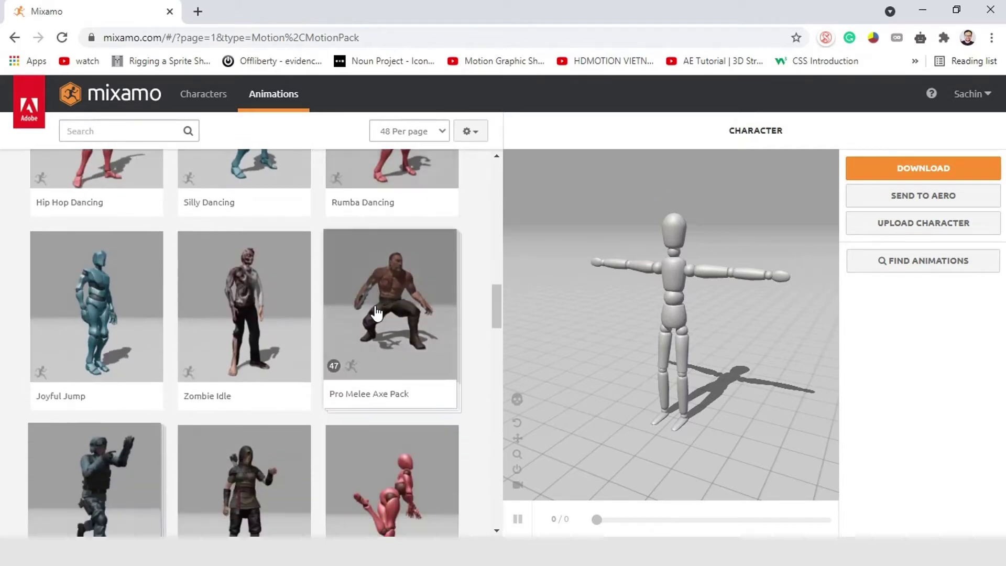
scroll(376, 312, down, 4)
scroll(376, 313, down, 14)
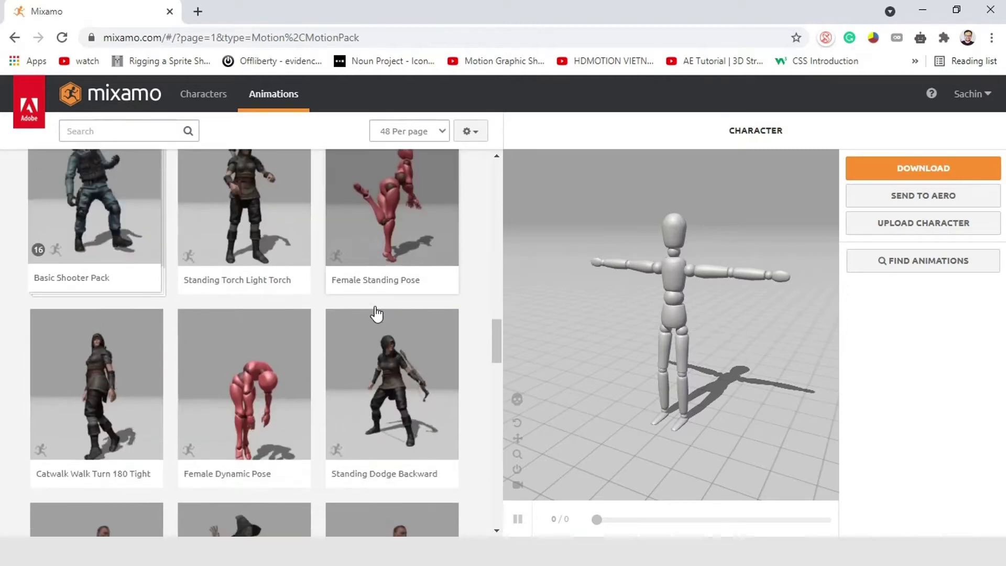
scroll(376, 313, down, 9)
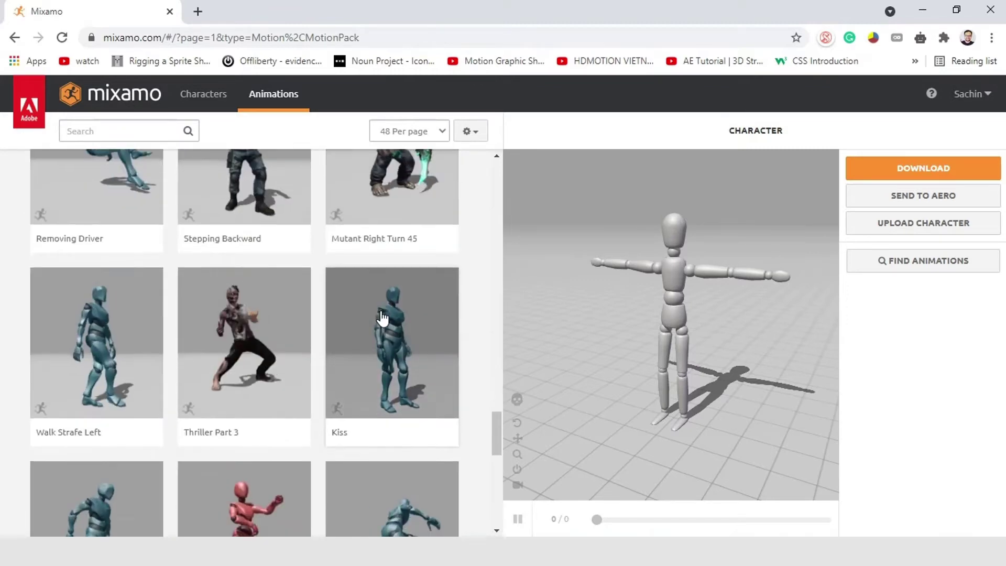
scroll(381, 310, down, 3)
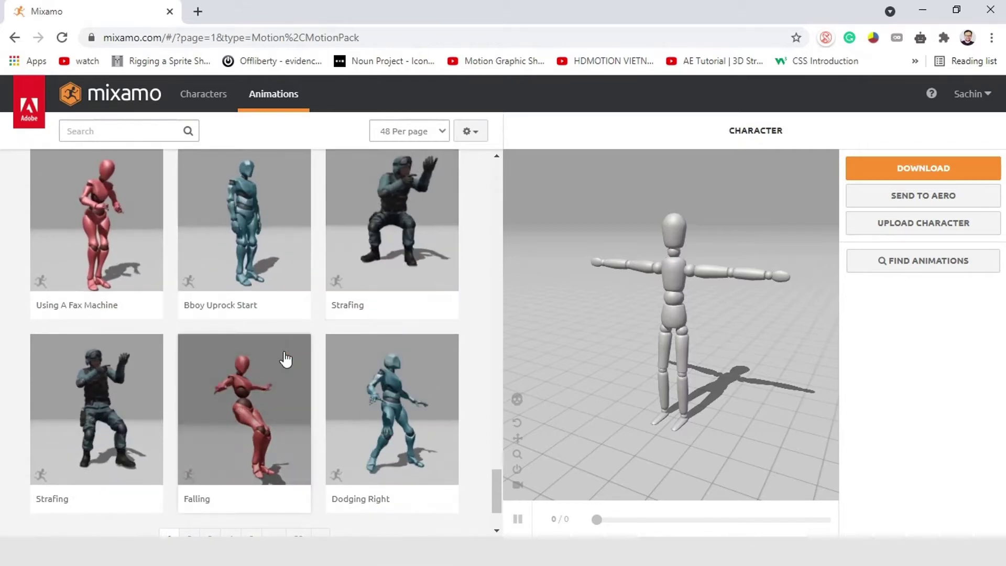
scroll(256, 360, down, 2)
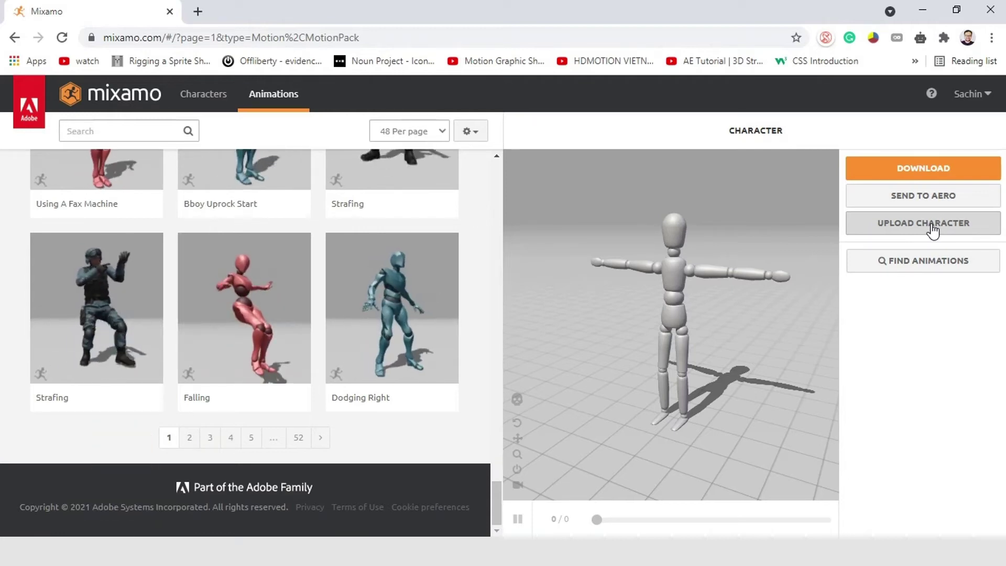
Step: Upload Furry.obj from the Furry folder as a new character
click(933, 230)
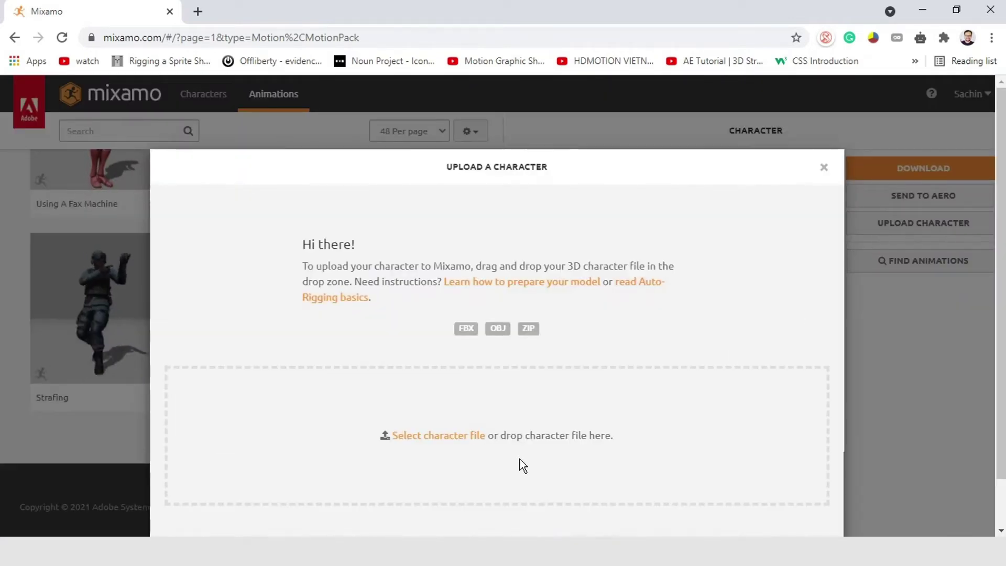
click(543, 532)
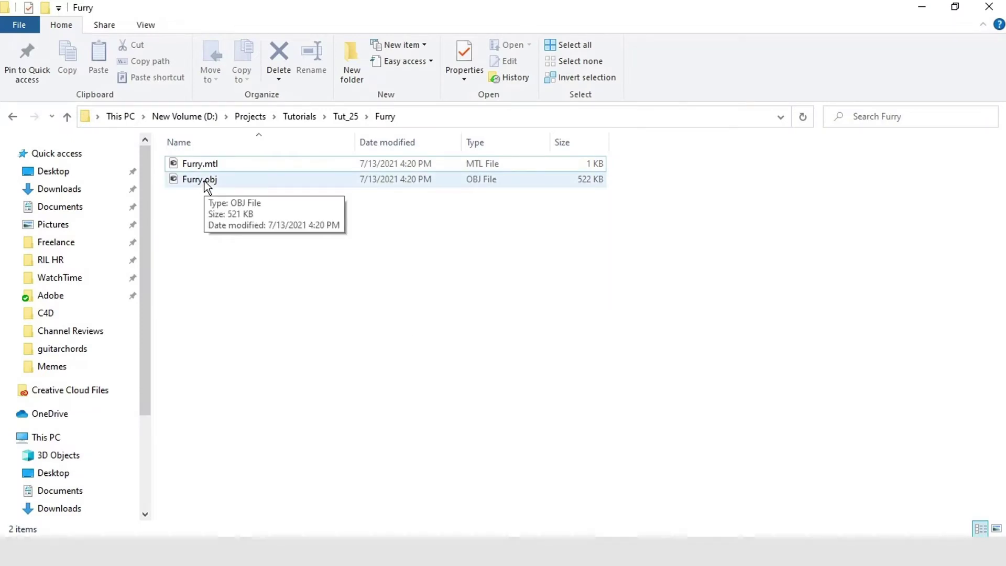
drag(204, 181, 454, 453)
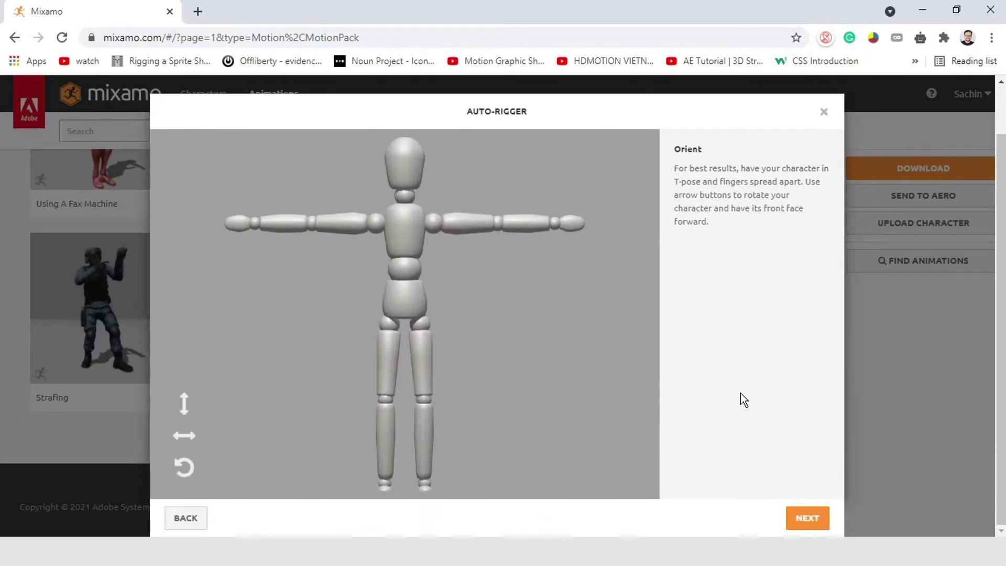
Step: Accept the character's orientation, place the chin, wrist, elbow, knee and groin markers with symmetry on, and start the auto-rigging
click(815, 519)
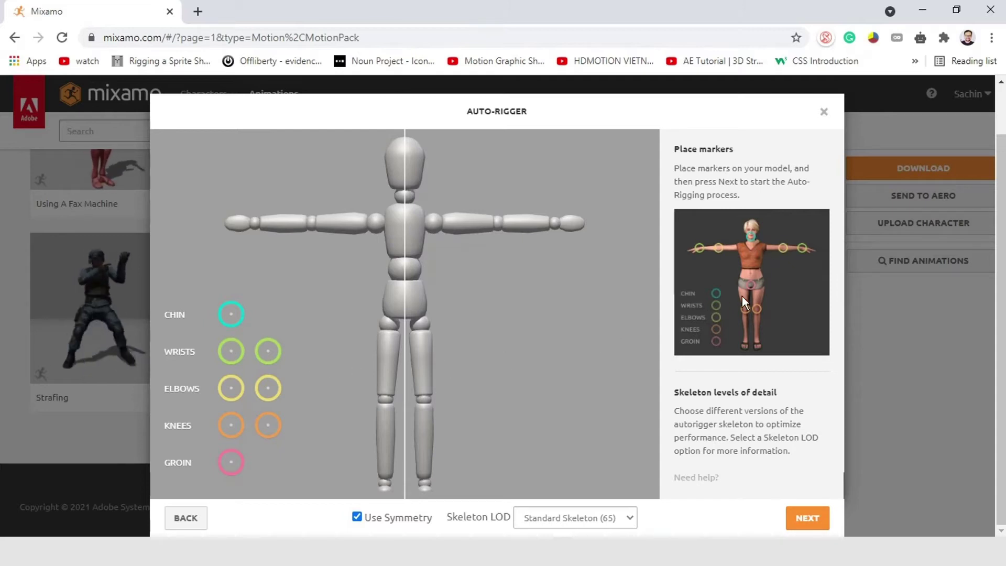
drag(231, 313, 404, 197)
mouse_move(231, 351)
mouse_down()
mouse_move(263, 223)
mouse_move(254, 230)
mouse_up()
drag(232, 388, 311, 223)
drag(268, 425, 386, 397)
drag(231, 461, 405, 303)
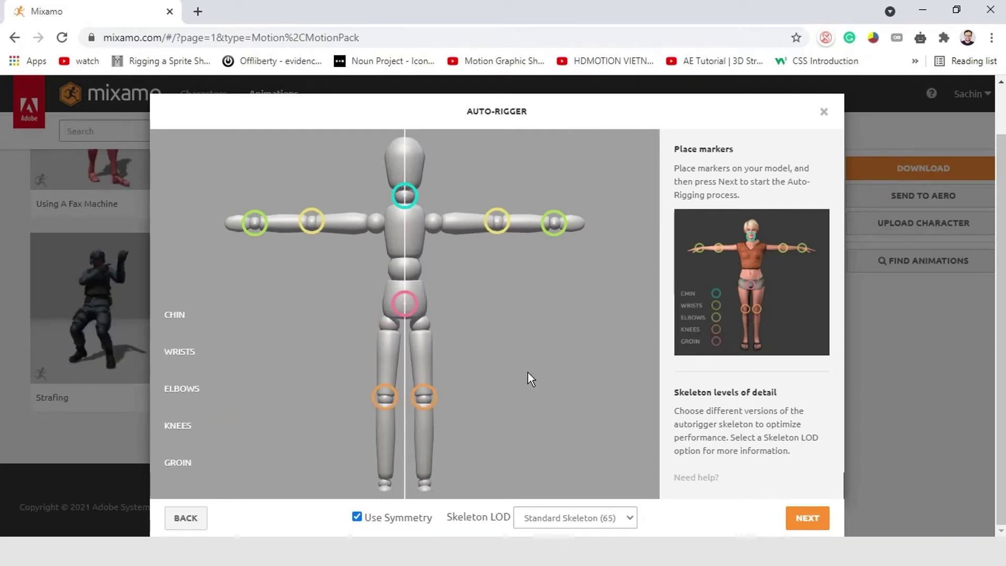
click(808, 519)
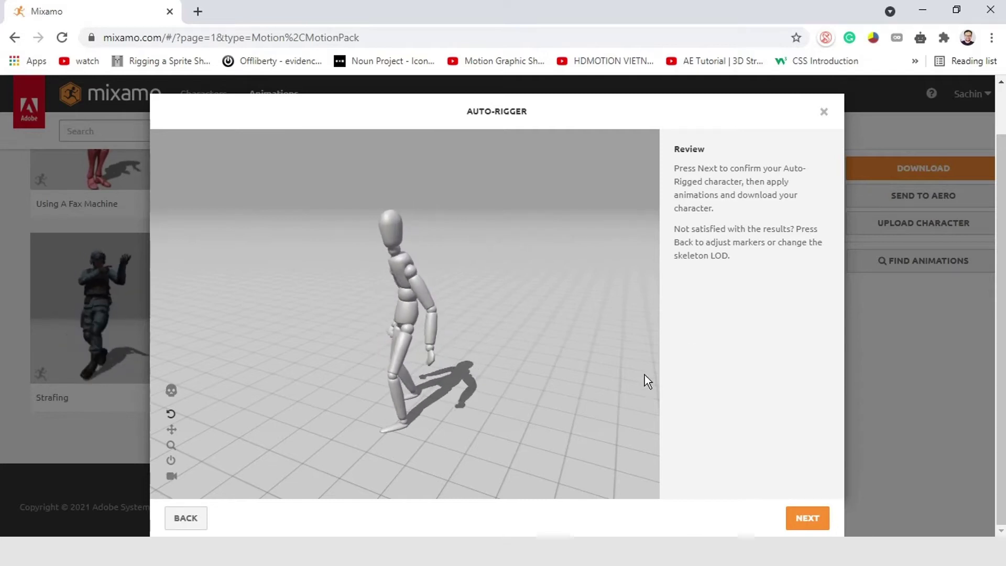
Step: Approve the auto-rigged figure and replace the previous character with it
key(Return)
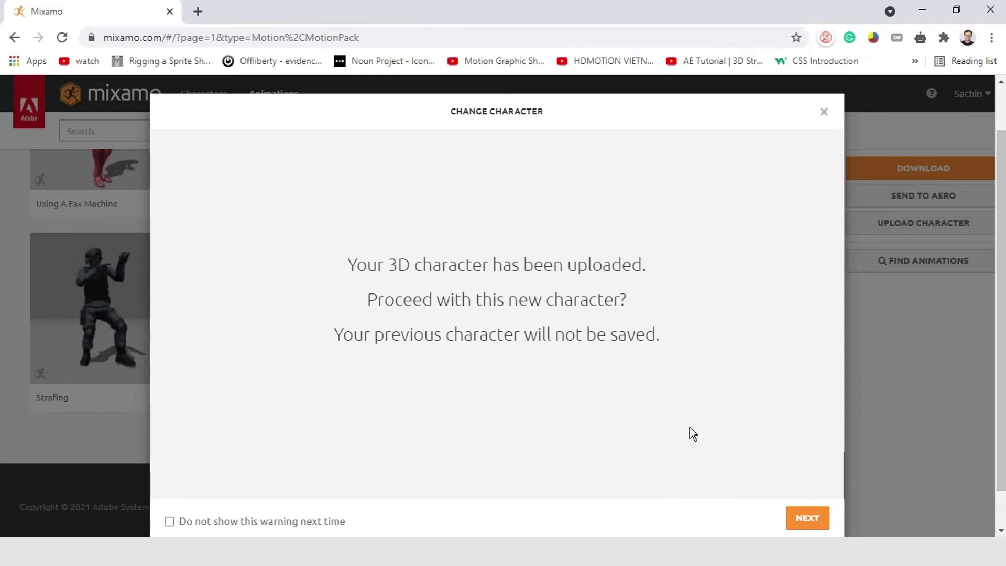
click(821, 519)
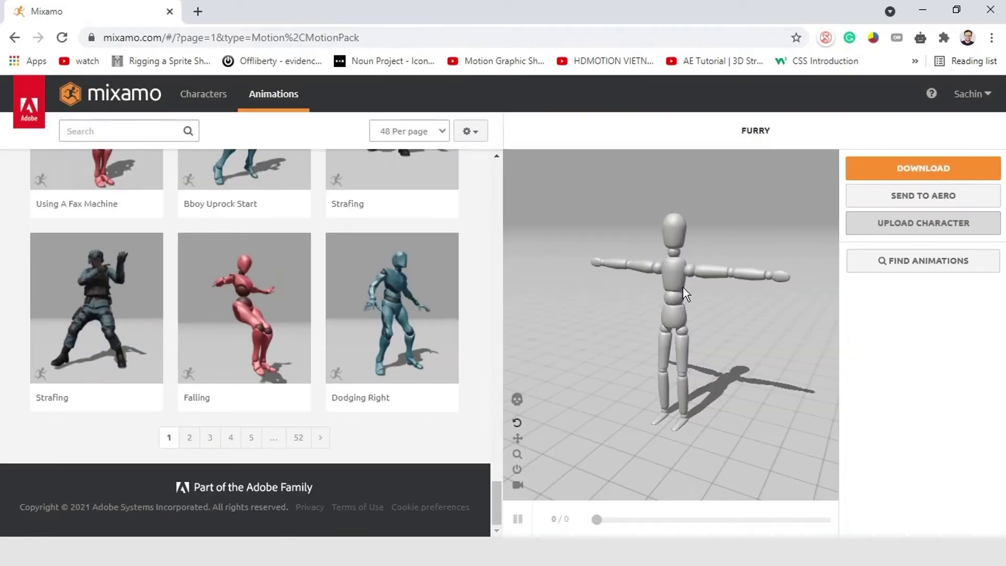
scroll(224, 376, up, 6)
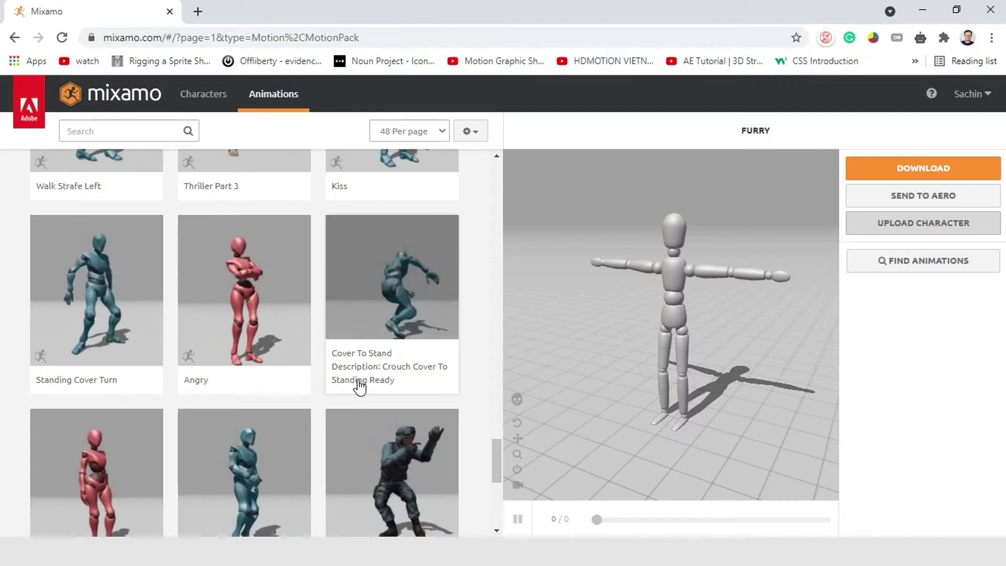
Step: Filter the animation library by the Dance genre and apply Hip Hop Dancing to the figure
scroll(332, 386, down, 7)
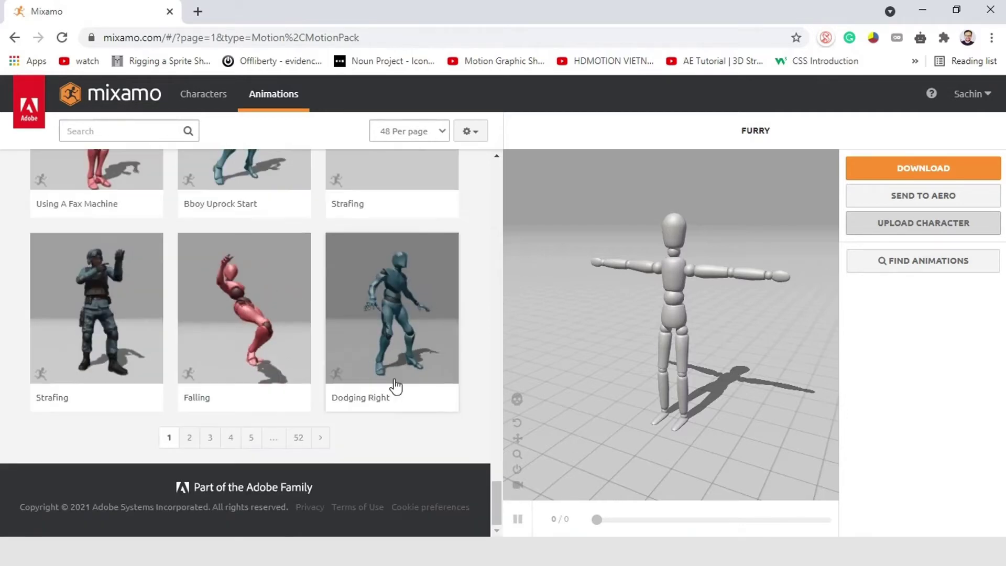
scroll(396, 387, up, 20)
click(100, 131)
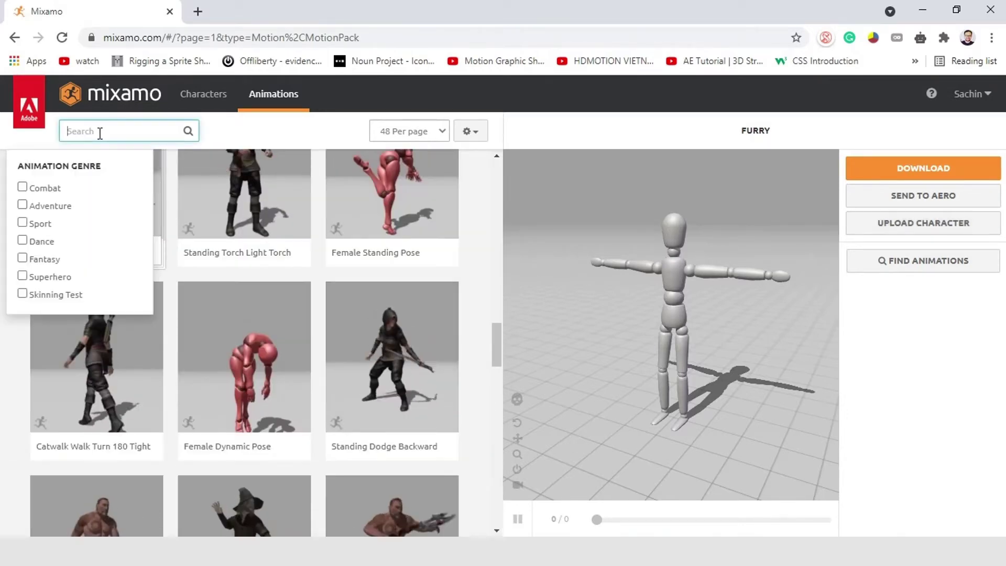
click(22, 240)
scroll(434, 438, down, 8)
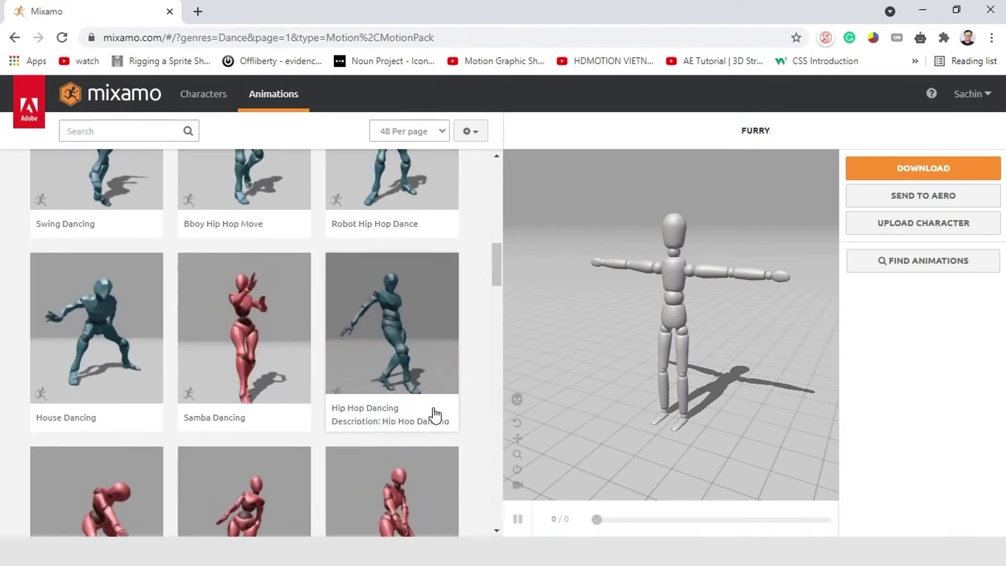
click(418, 301)
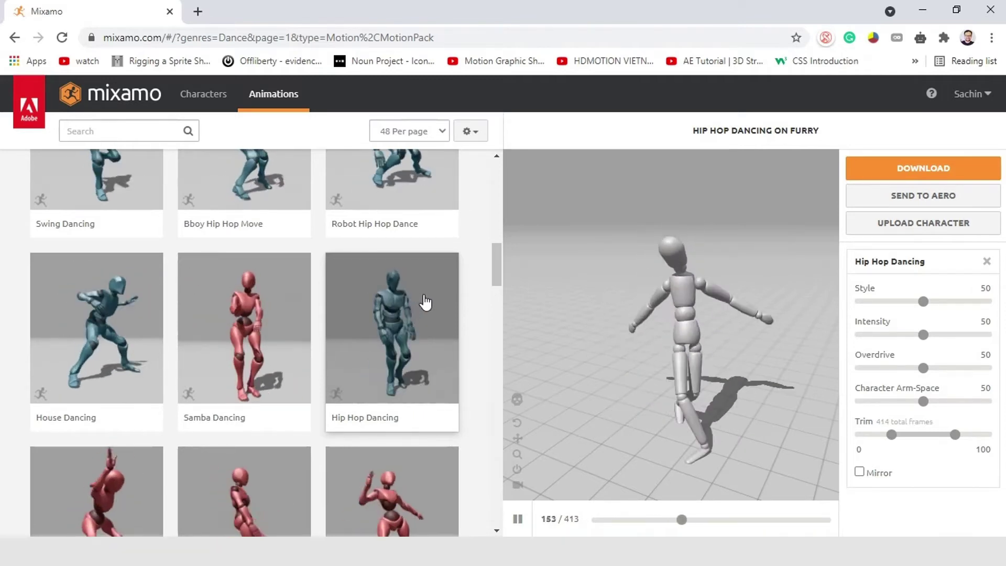
Step: Apply the Swing Dancing animation and download it as FBX Binary with skin, 30 frames per second and no keyframe reduction
scroll(257, 396, down, 5)
scroll(254, 398, up, 8)
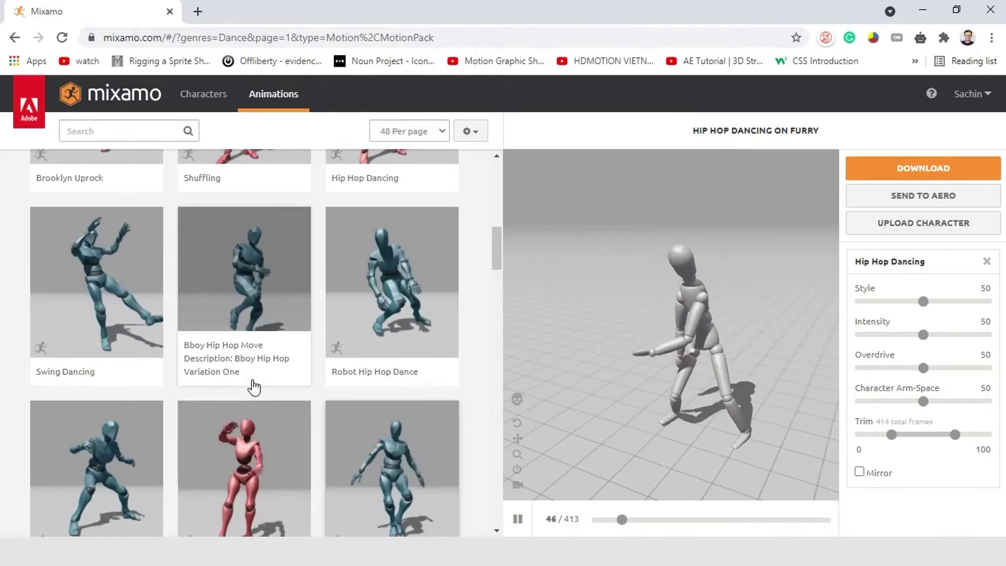
click(91, 287)
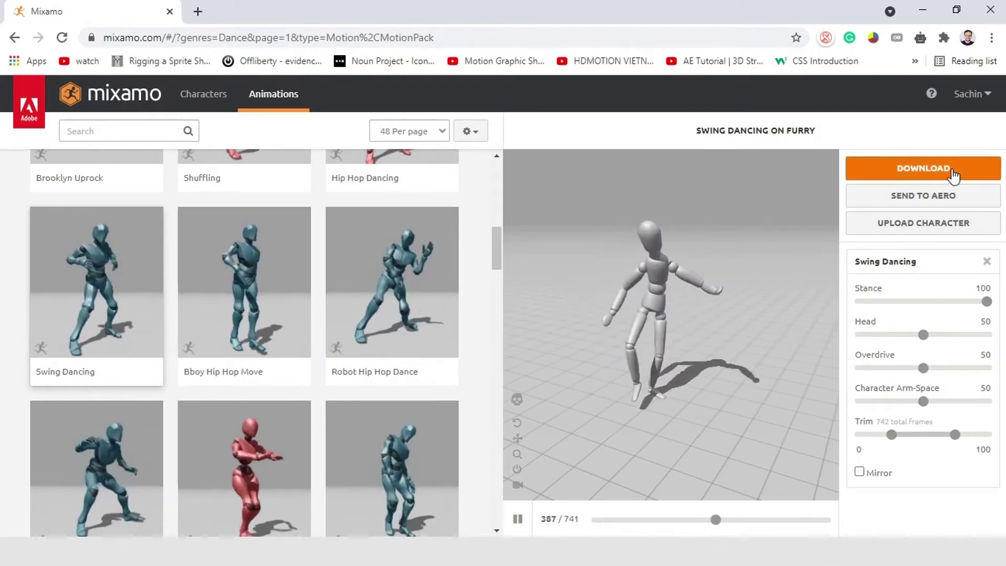
click(953, 176)
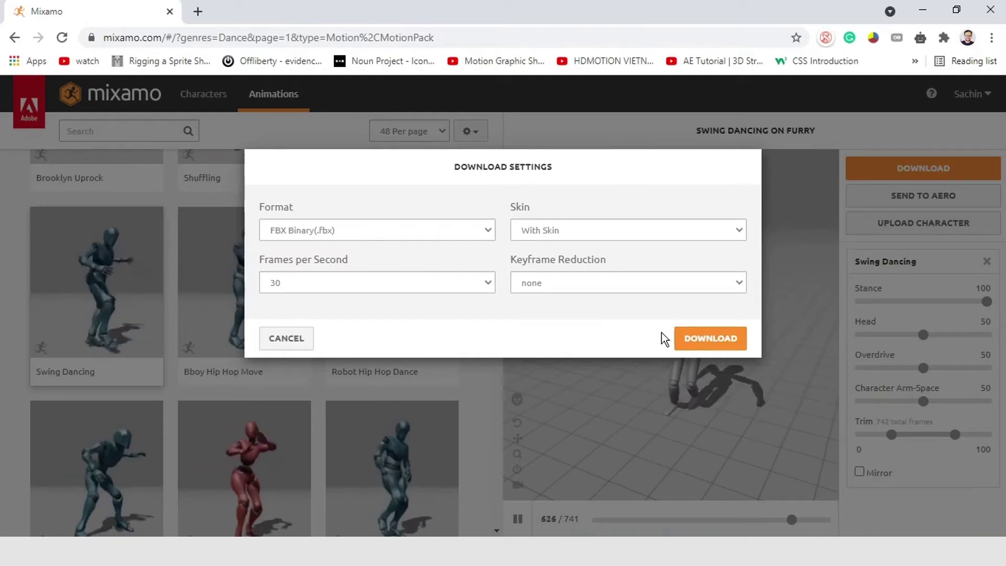
click(703, 338)
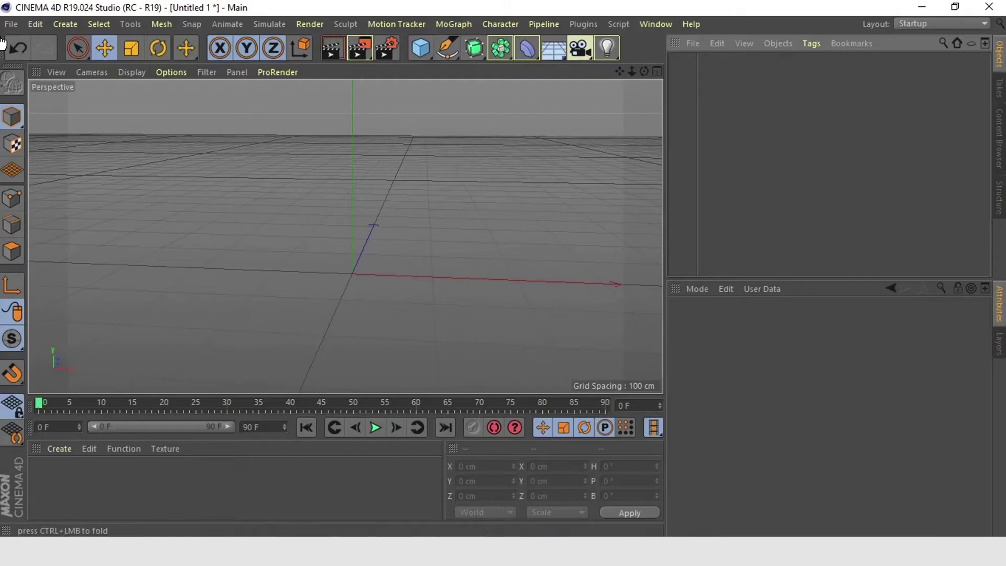
Step: Switch to Cinema 4D and merge Swing Dancing.fbx from the Furry folder into the empty scene with the default FBX import settings
click(11, 24)
click(11, 25)
click(35, 24)
mouse_move(12, 24)
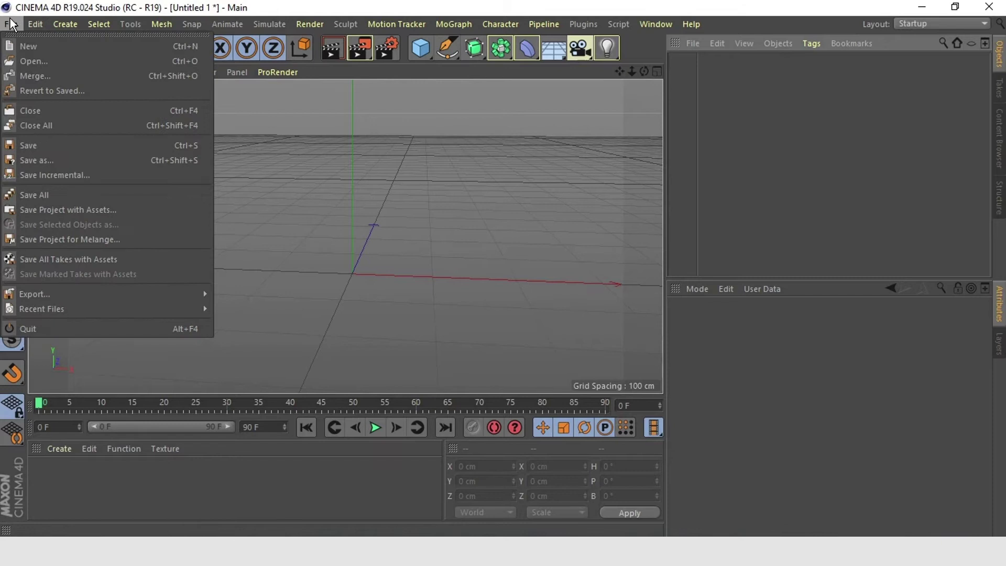
click(27, 76)
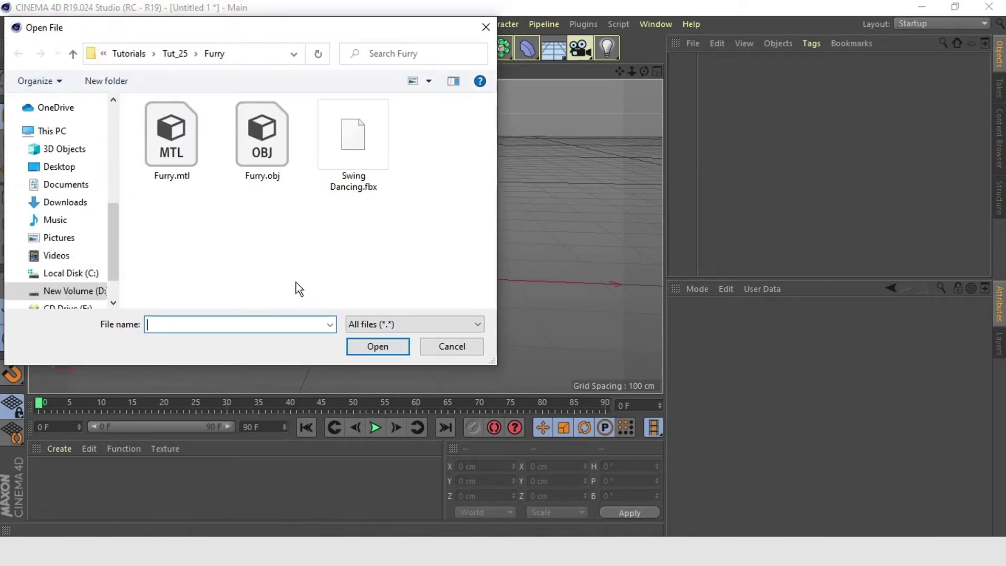
click(349, 143)
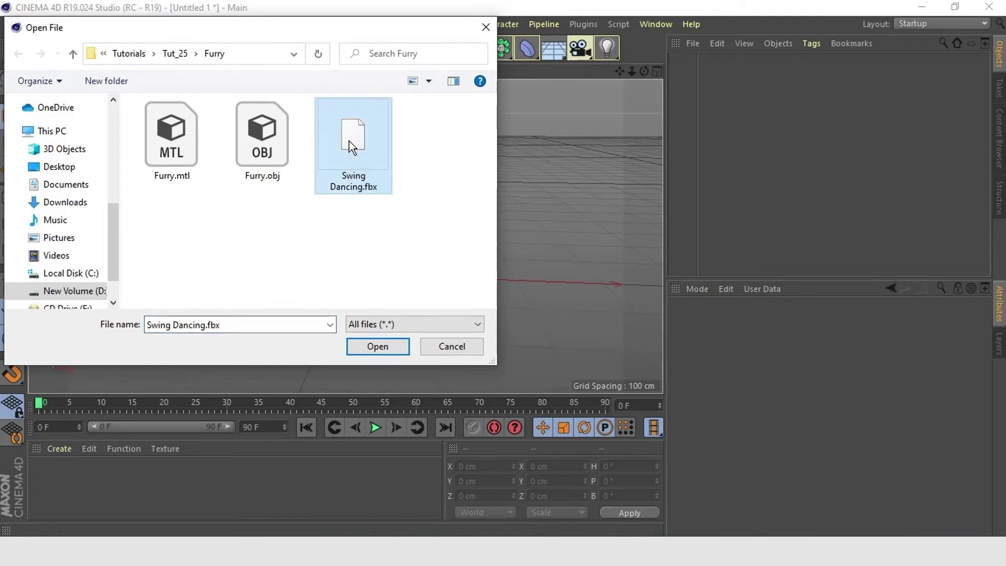
click(387, 346)
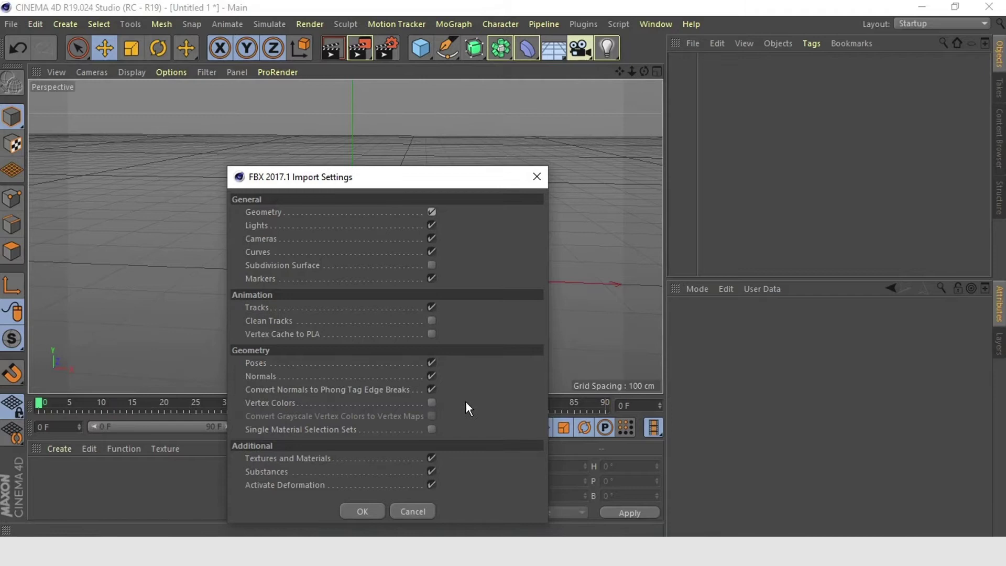
click(361, 511)
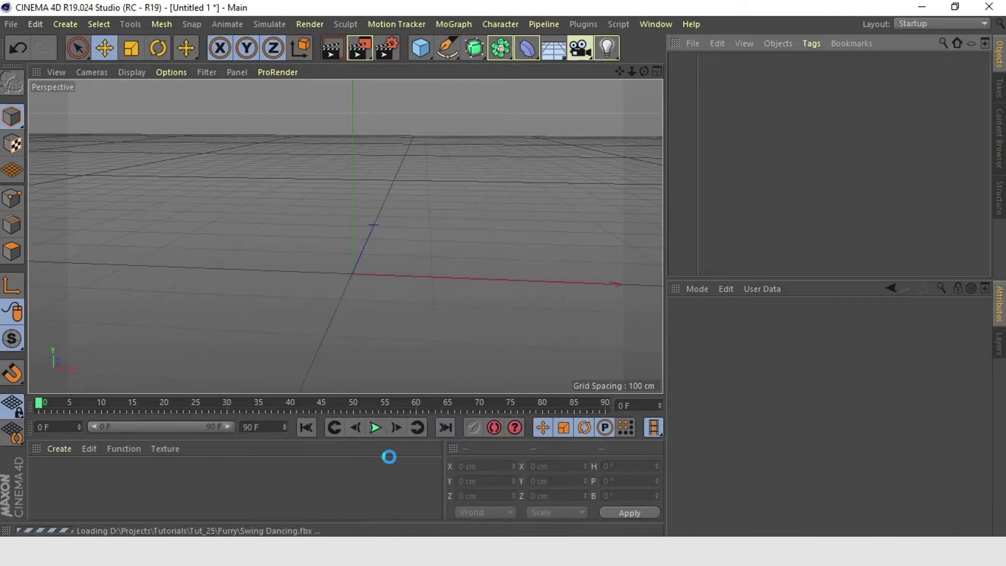
Step: Play the imported dance, extend the timeline's preview range to the full 741 frames, and stop playback at frame 0
click(375, 427)
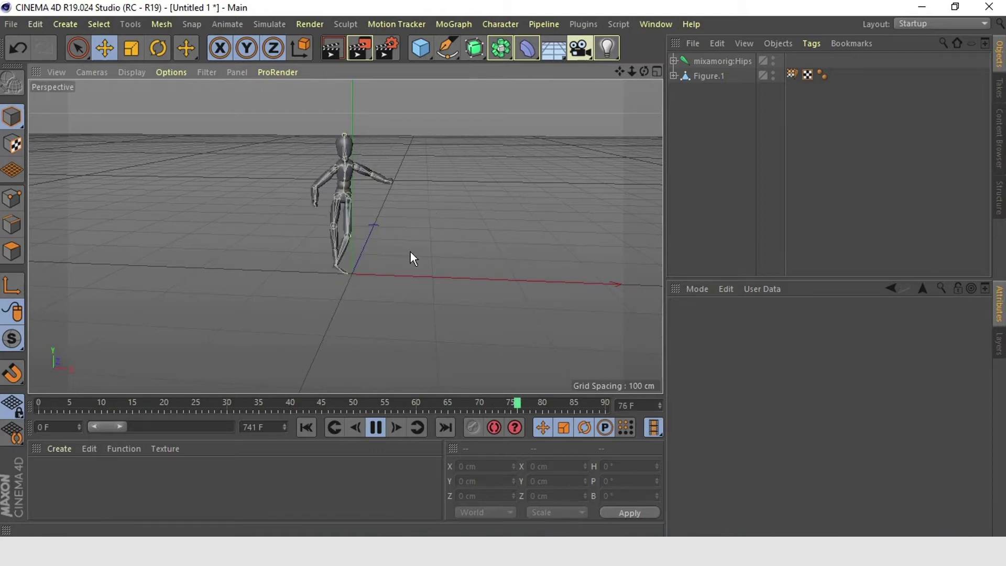
double_click(121, 426)
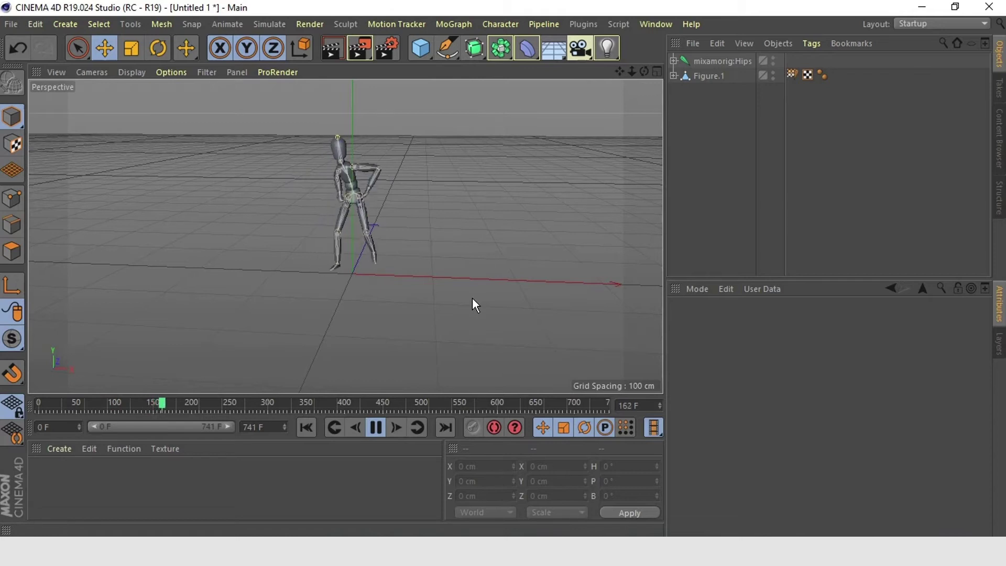
key(F8)
key(shift+f)
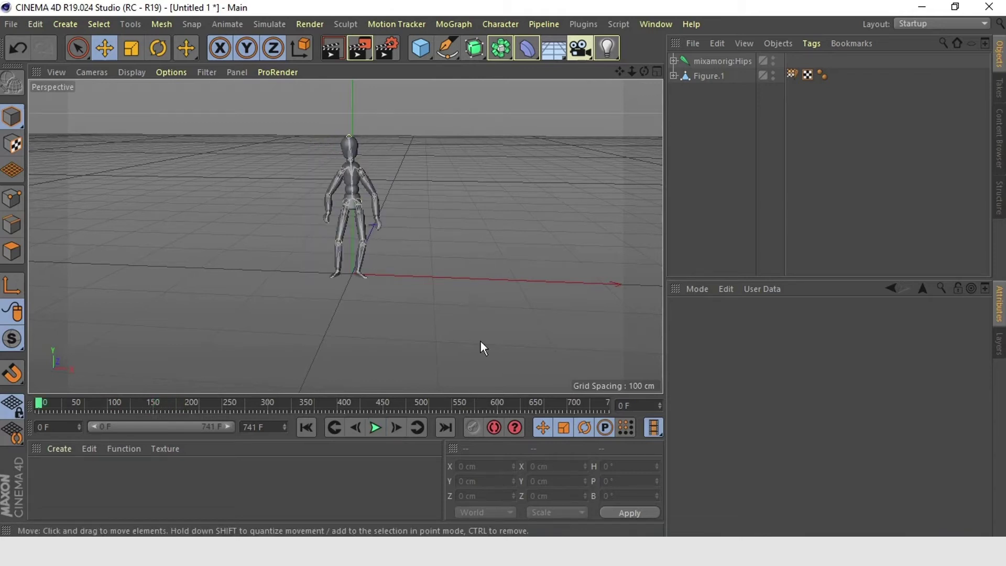
Step: Add a Hair object to the Figure.1 mesh
click(704, 77)
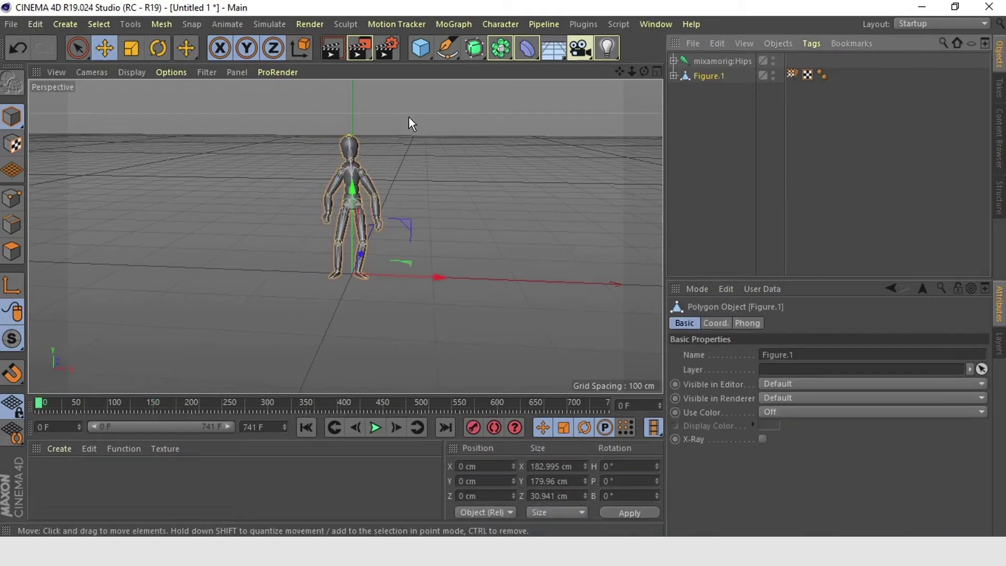
click(269, 24)
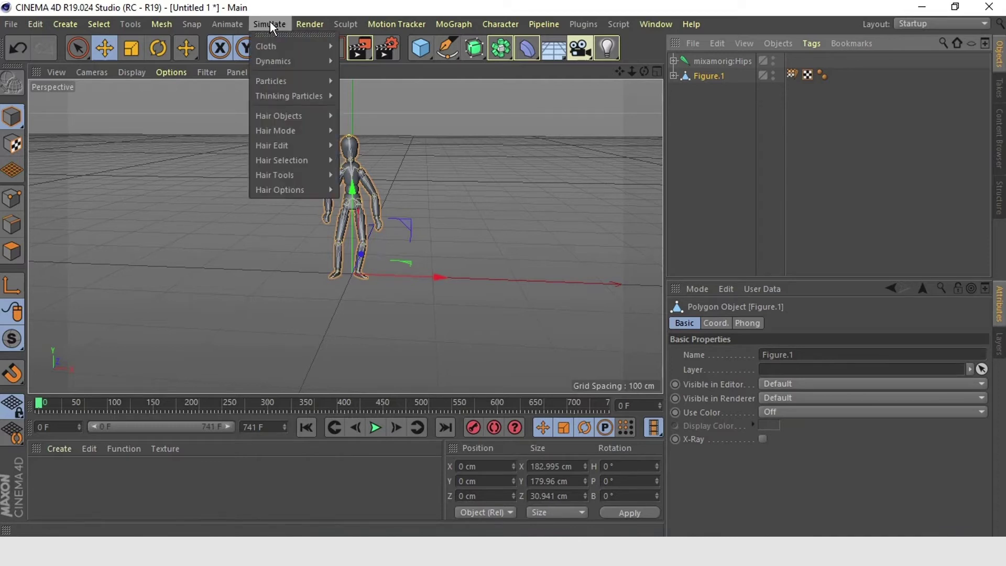
mouse_move(298, 117)
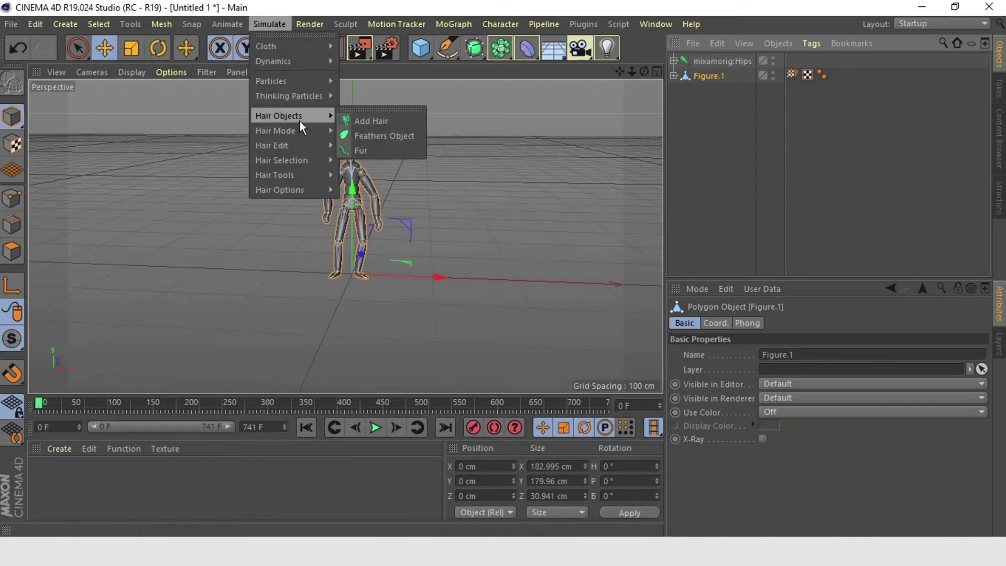
click(379, 116)
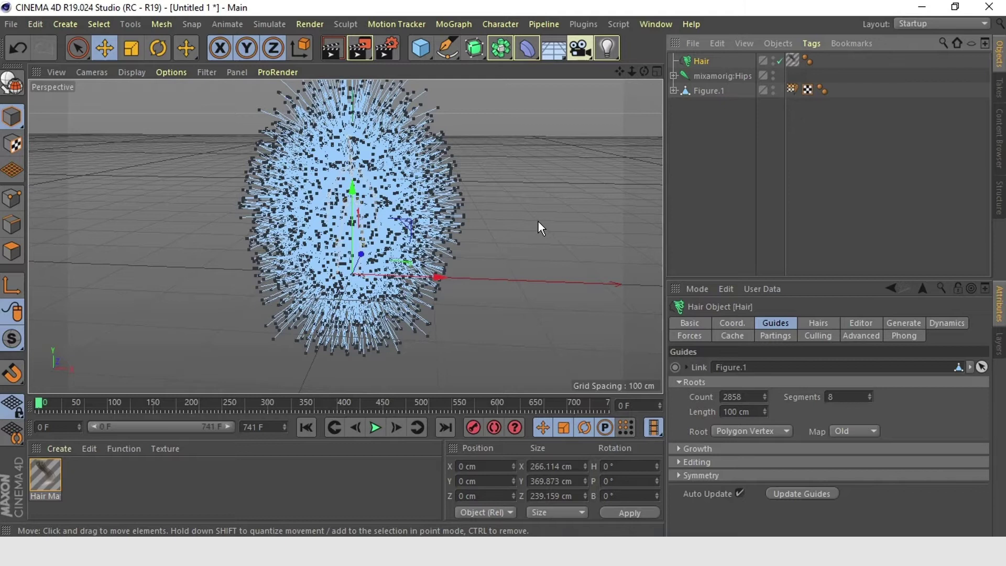
alt+drag(503, 209, 545, 219)
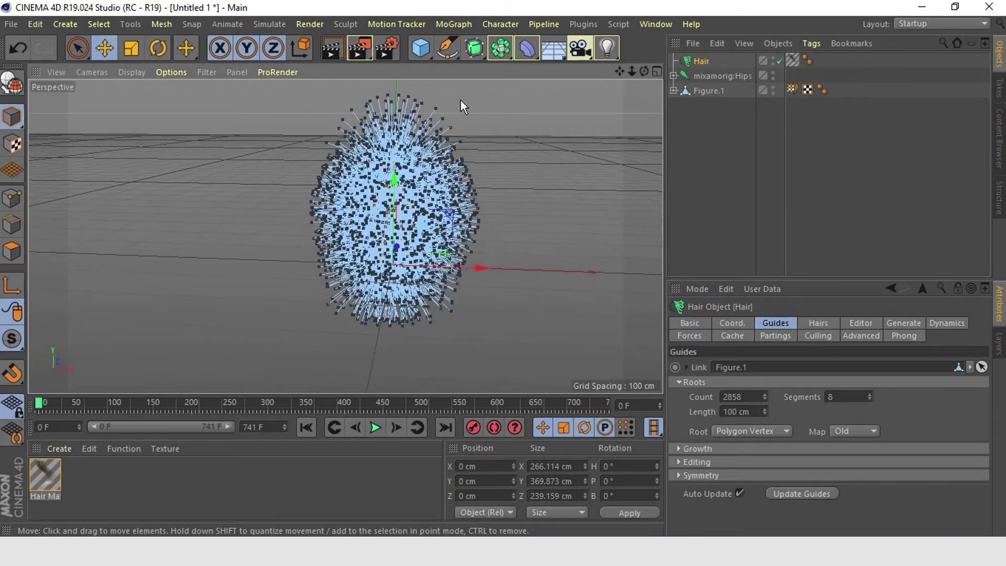
Step: Add a cube as a room around the figure and enlarge it to about 1387 × 822 × 1396 cm
click(420, 49)
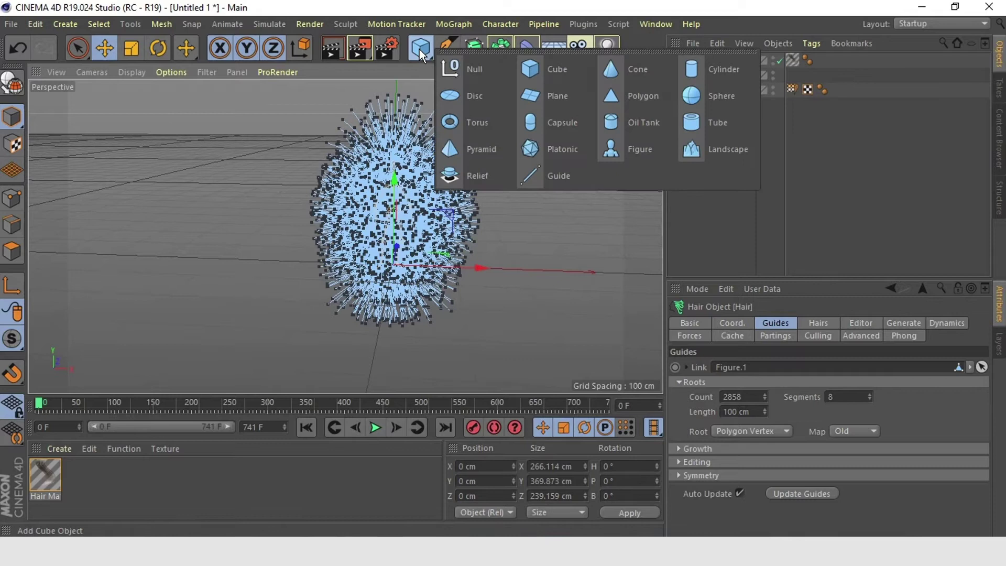
click(529, 77)
click(474, 272)
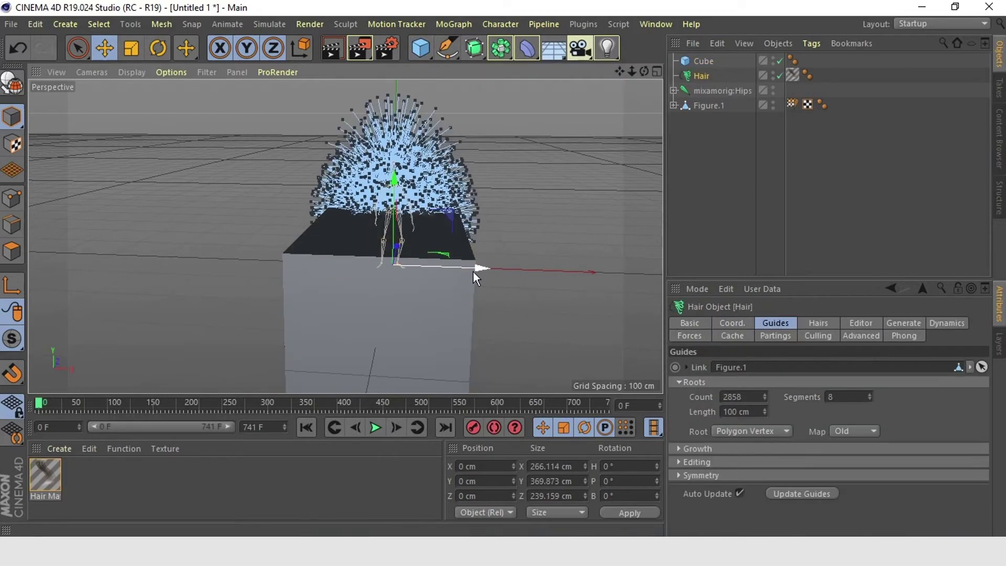
drag(482, 269, 561, 408)
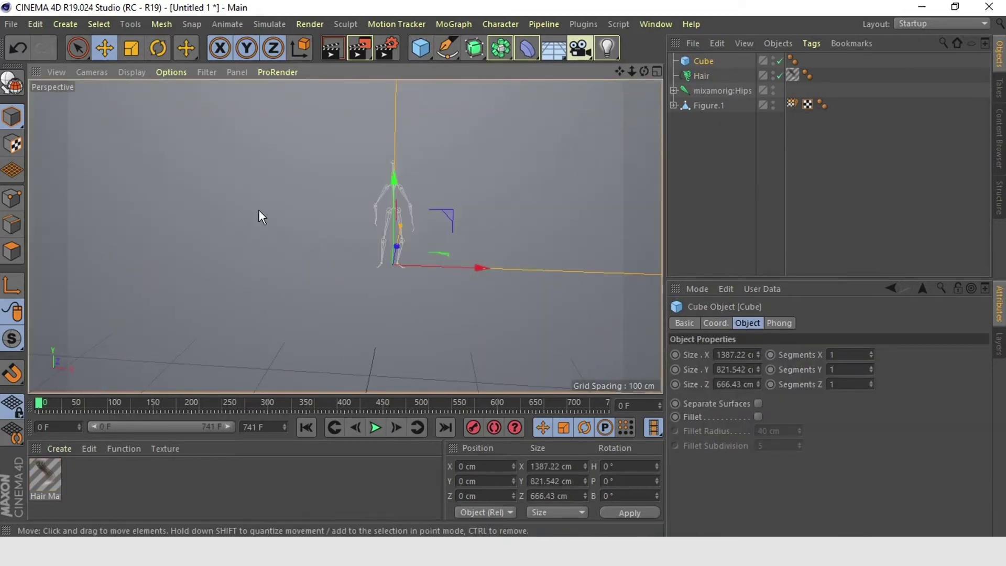
drag(399, 226, 471, 271)
Step: Raise the cube to about Y 412 cm in the front view so its floor meets the figure's feet, and return to the perspective view
key(F4)
scroll(393, 202, down, 5)
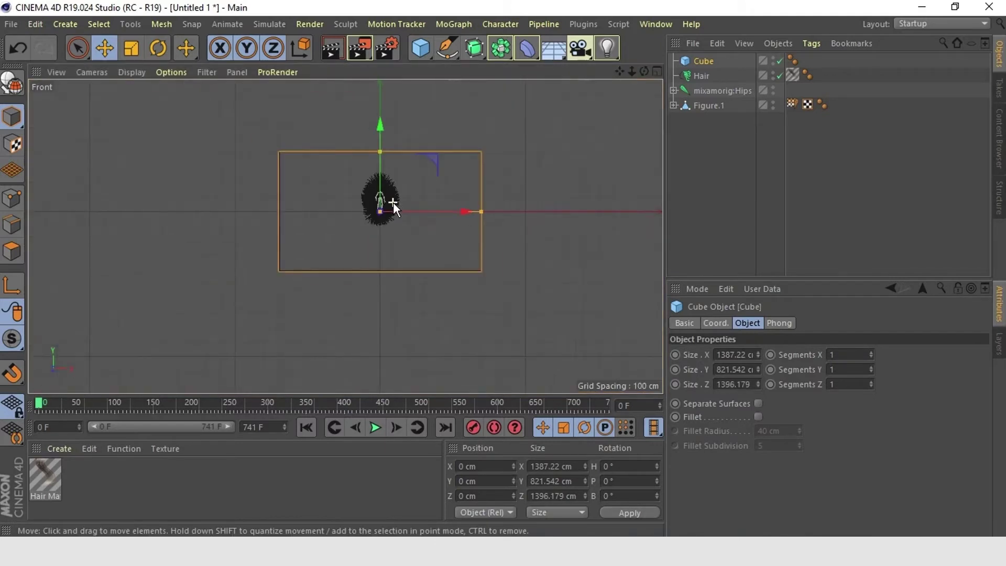
scroll(393, 202, up, 3)
drag(375, 131, 503, 269)
scroll(376, 199, up, 4)
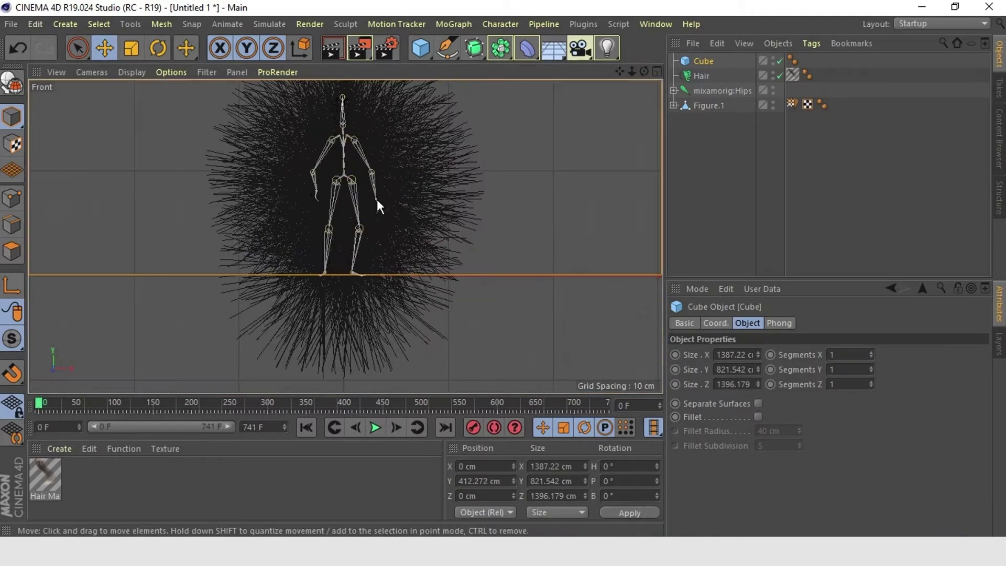
scroll(345, 246, up, 3)
click(345, 245)
key(F1)
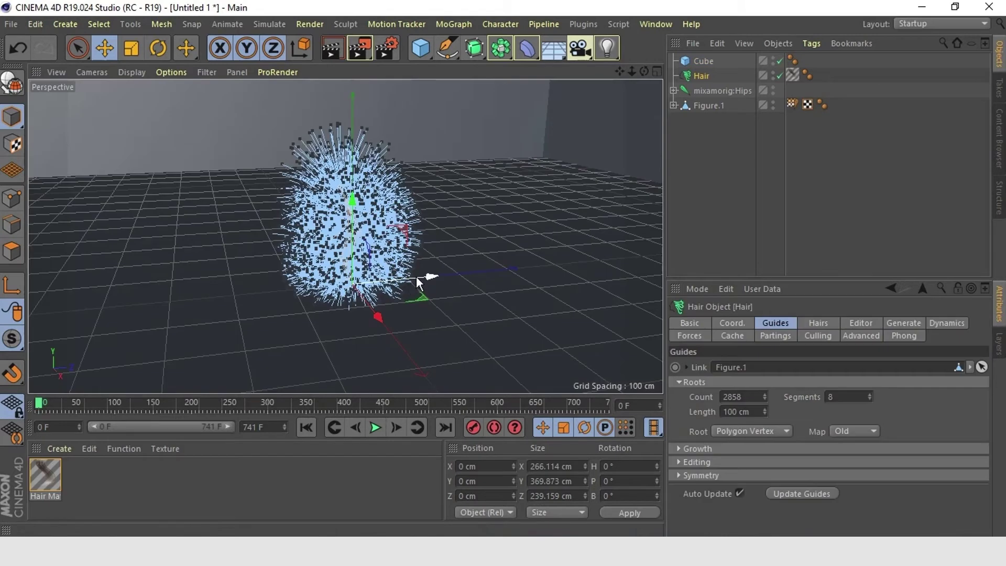
Step: Add a camera, look through it, and frame the figure from the front at about X 64, Y 128, Z -499 cm
click(576, 50)
click(626, 71)
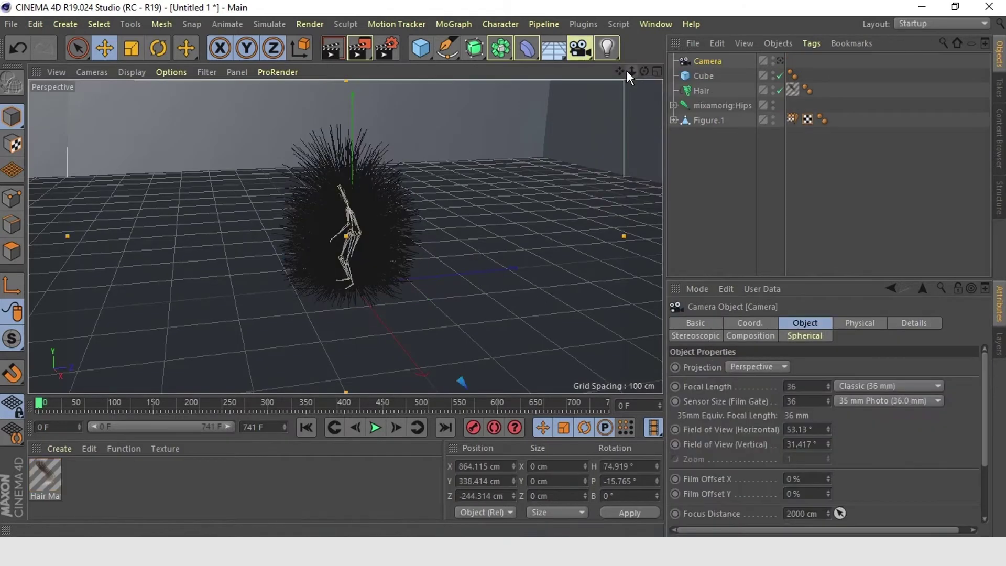
click(781, 61)
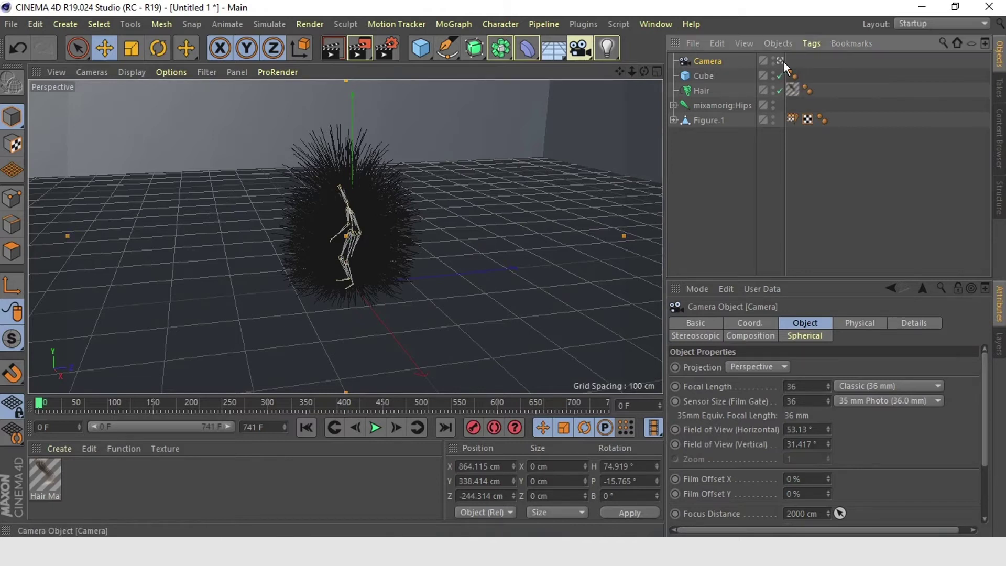
alt+drag(231, 322, 356, 296)
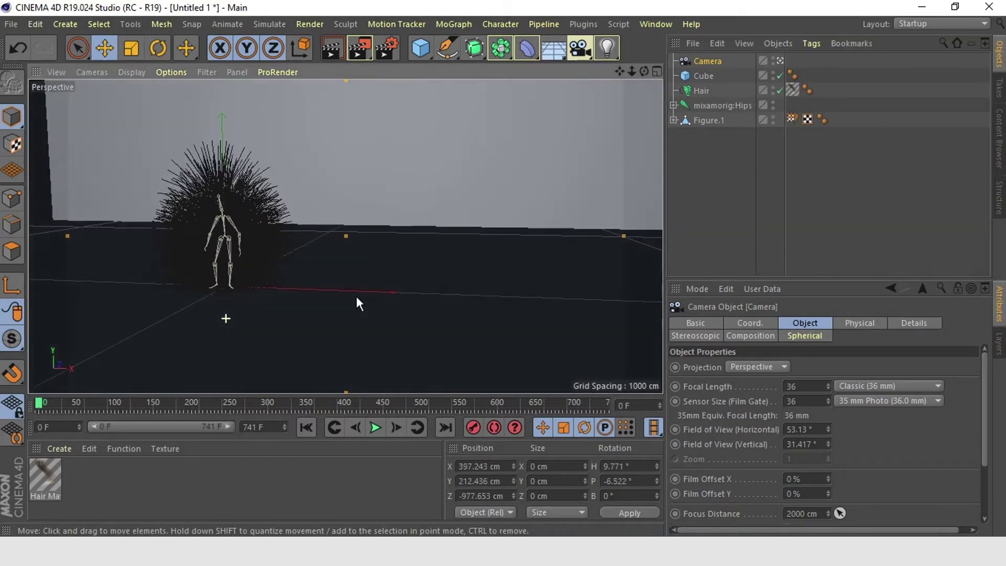
scroll(622, 137, up, 3)
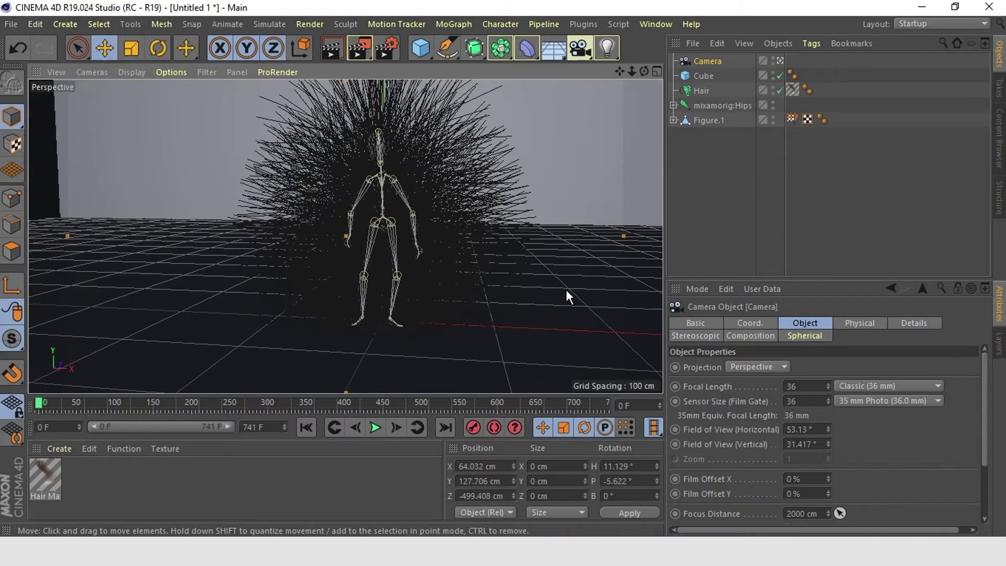
click(575, 263)
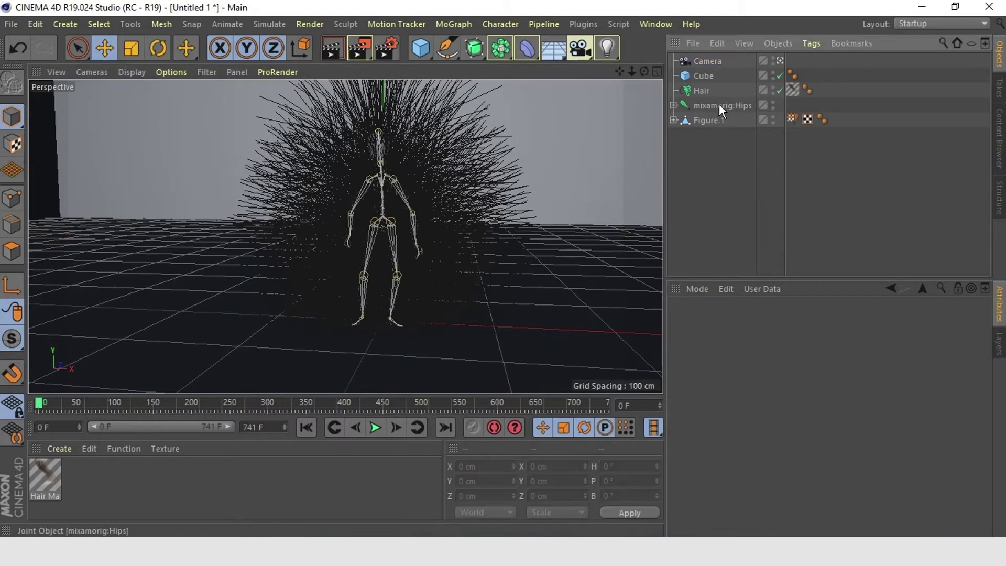
Step: Try a guide length of 10 cm on the Hair object
click(702, 89)
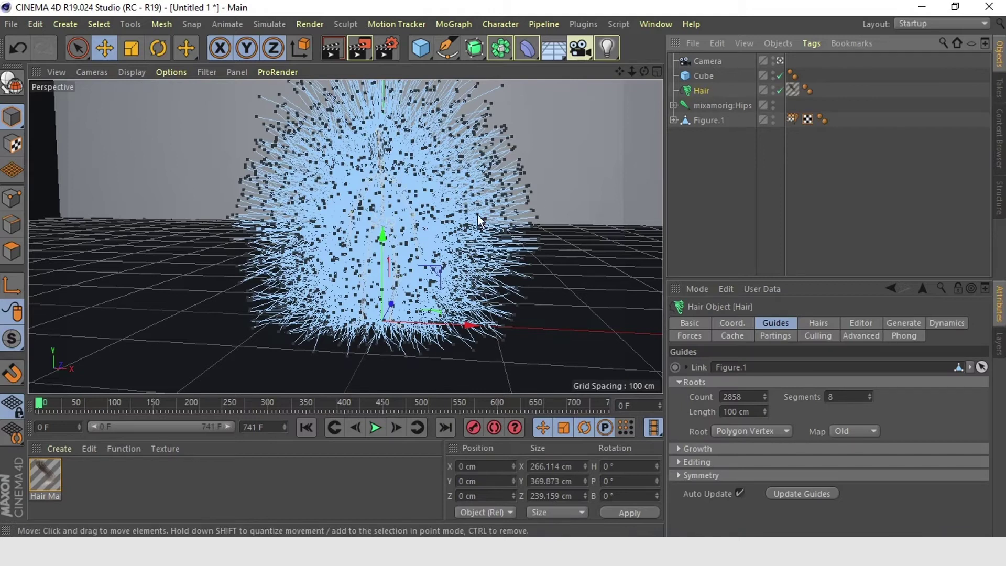
drag(766, 411, 766, 411)
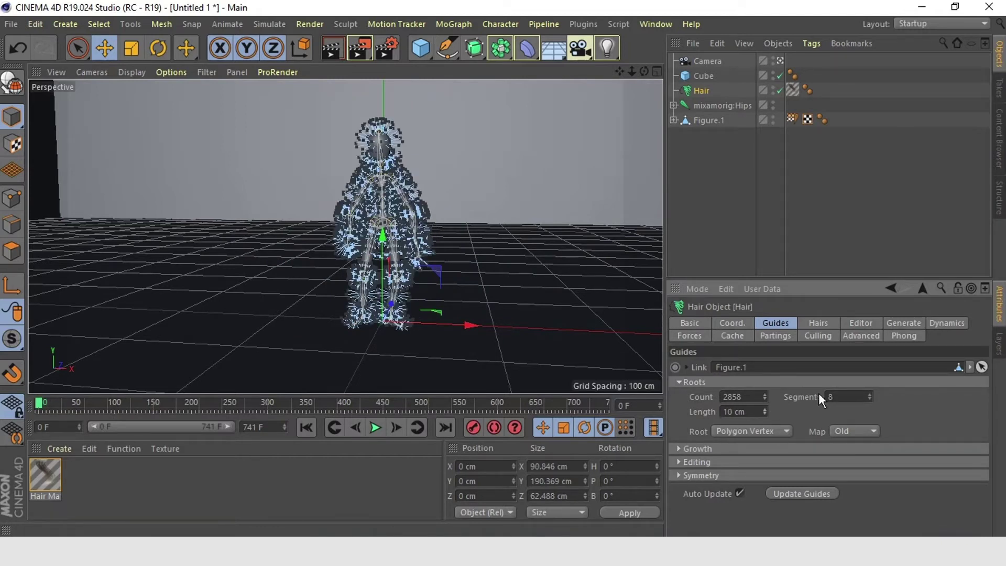
key(ctrl+z)
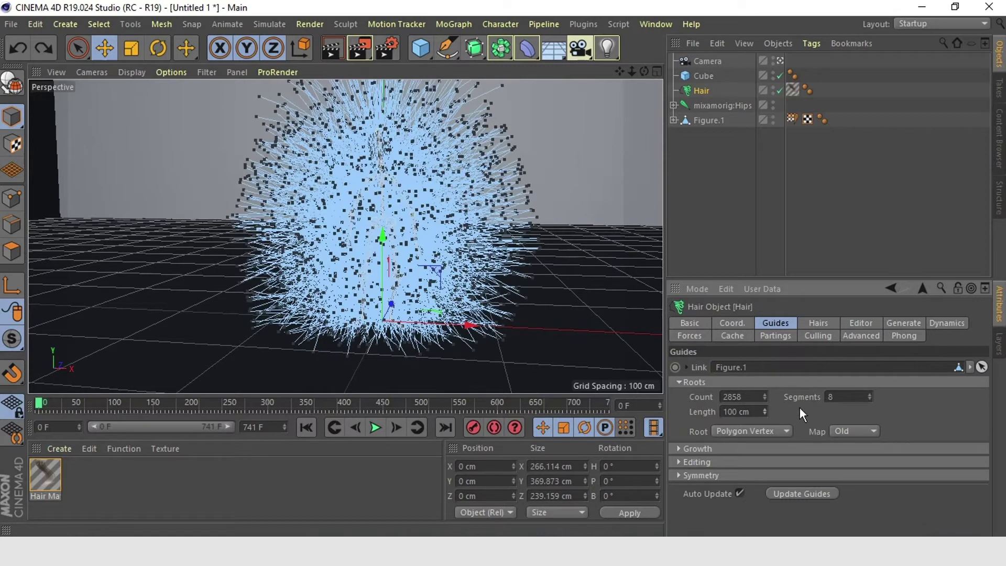
Step: Set the hair guides' root to Polygon Area and their length to 15 cm, re-root them, and render the view
click(755, 434)
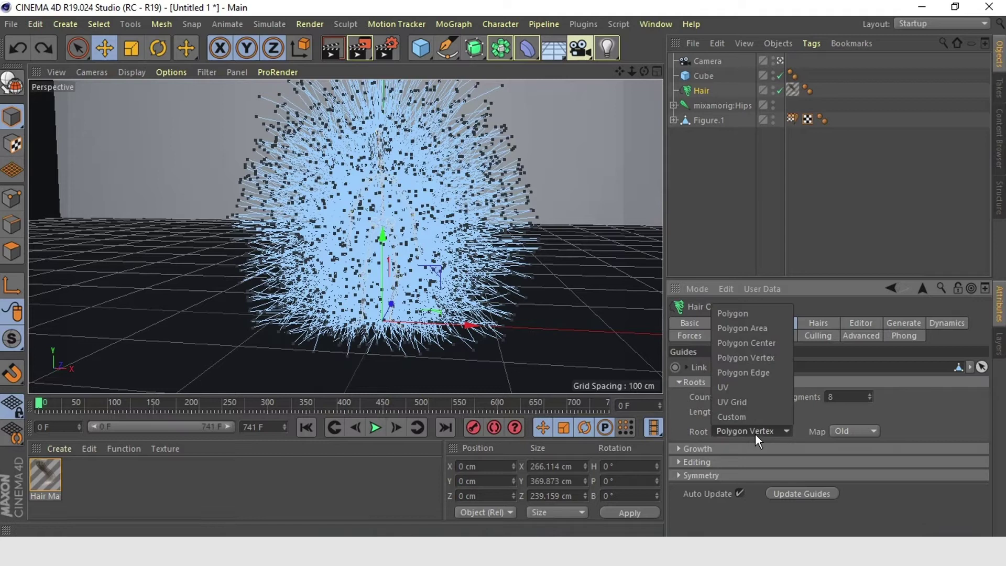
click(762, 329)
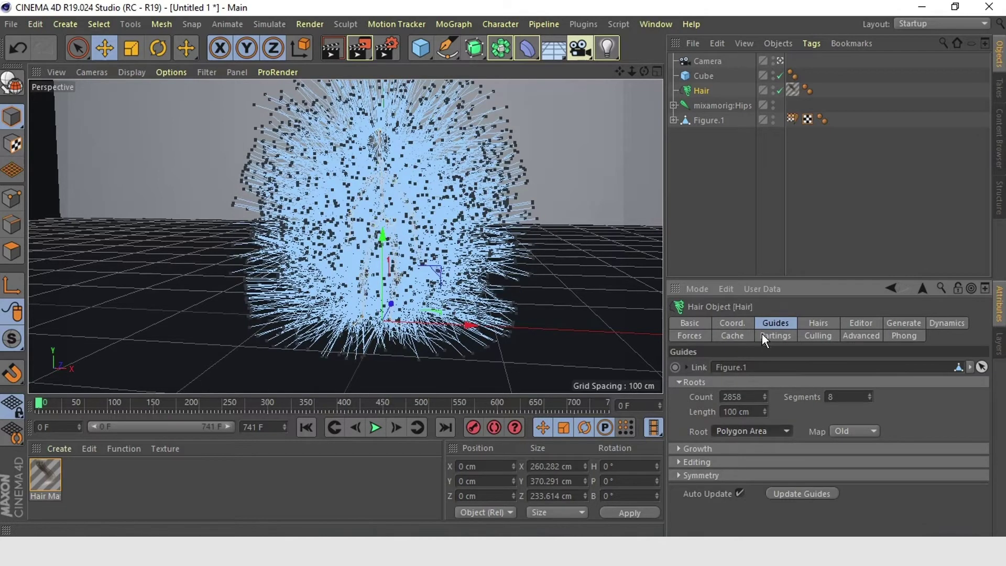
click(680, 449)
click(680, 448)
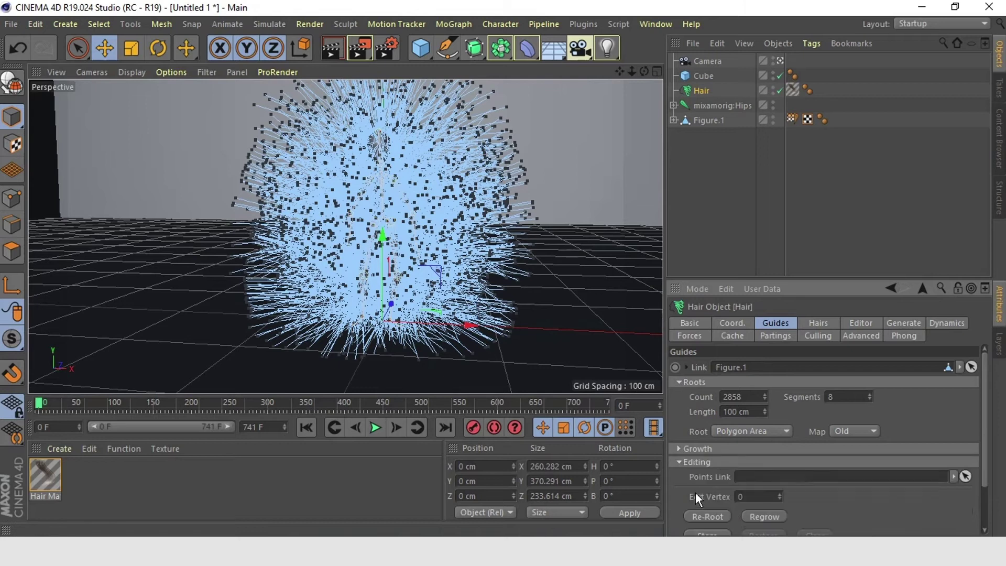
click(704, 517)
key(ctrl+z)
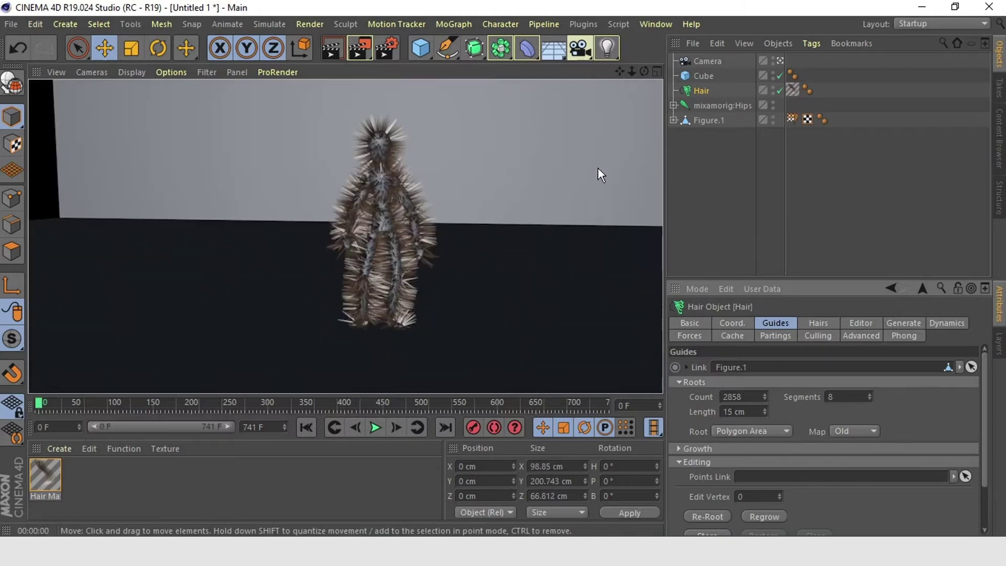
Step: Enable Length on the hair material and load a Noise texture for it
click(303, 93)
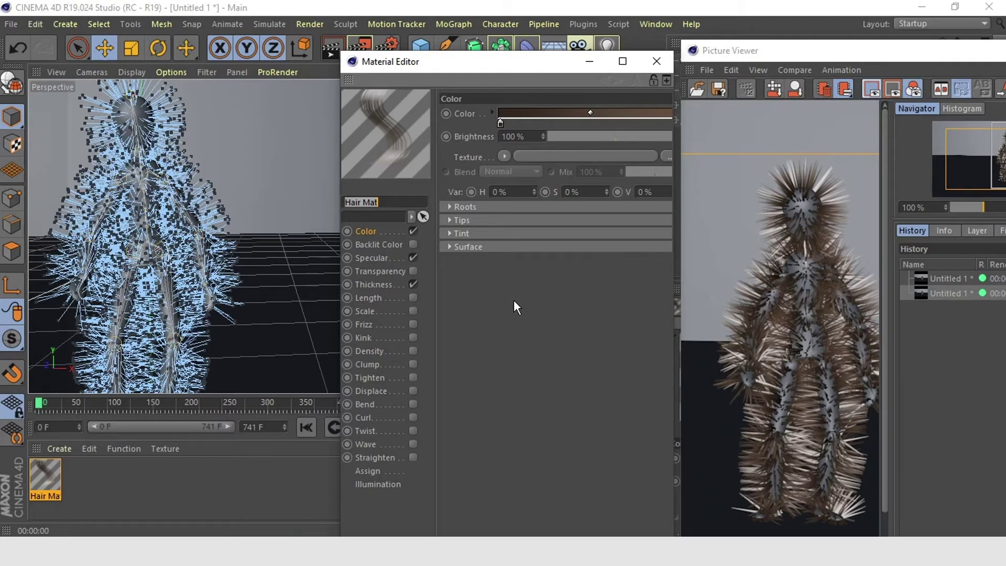
click(415, 297)
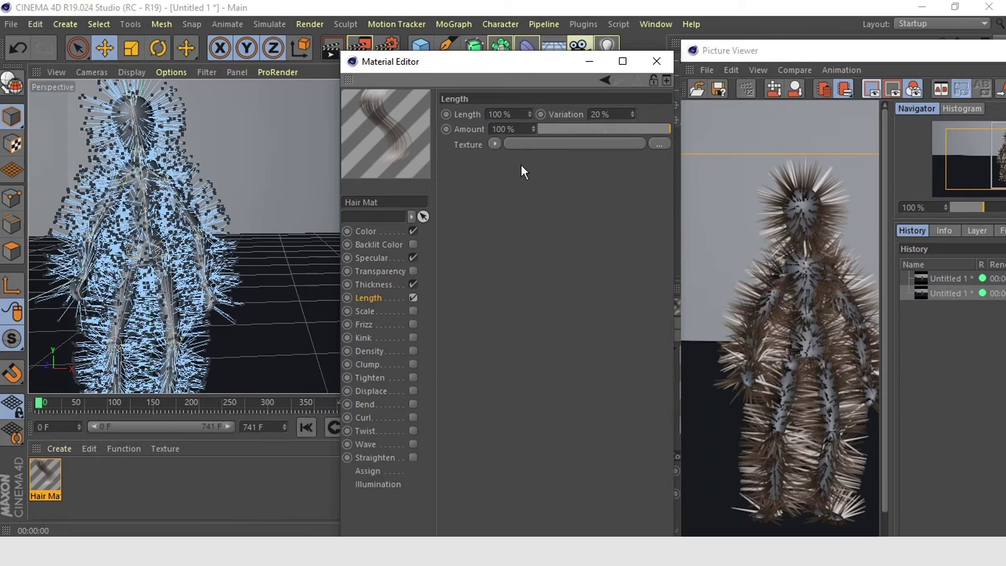
click(494, 143)
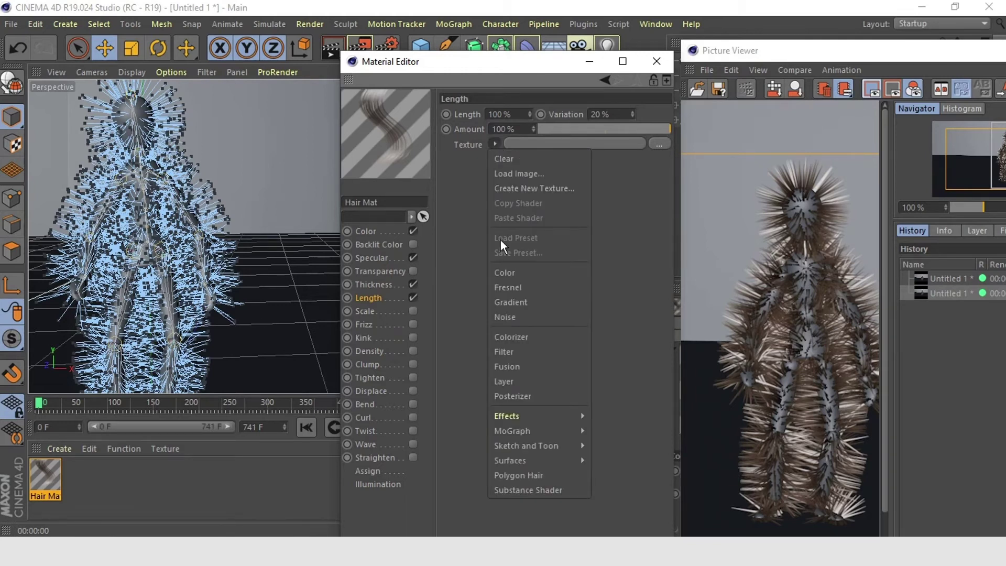
click(501, 315)
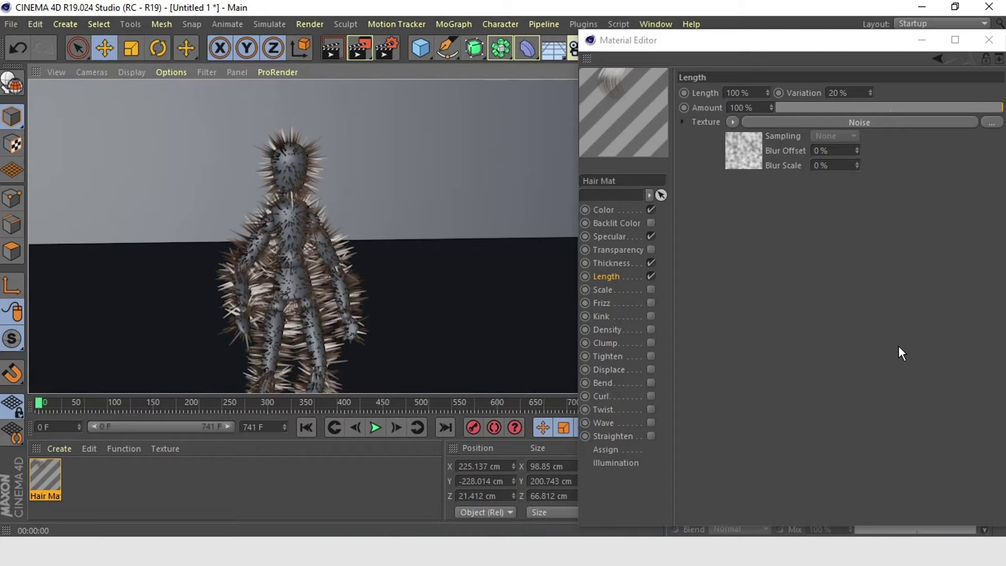
Step: Reduce the High Clip of the hair length's Noise shader to 56%
click(732, 121)
click(716, 140)
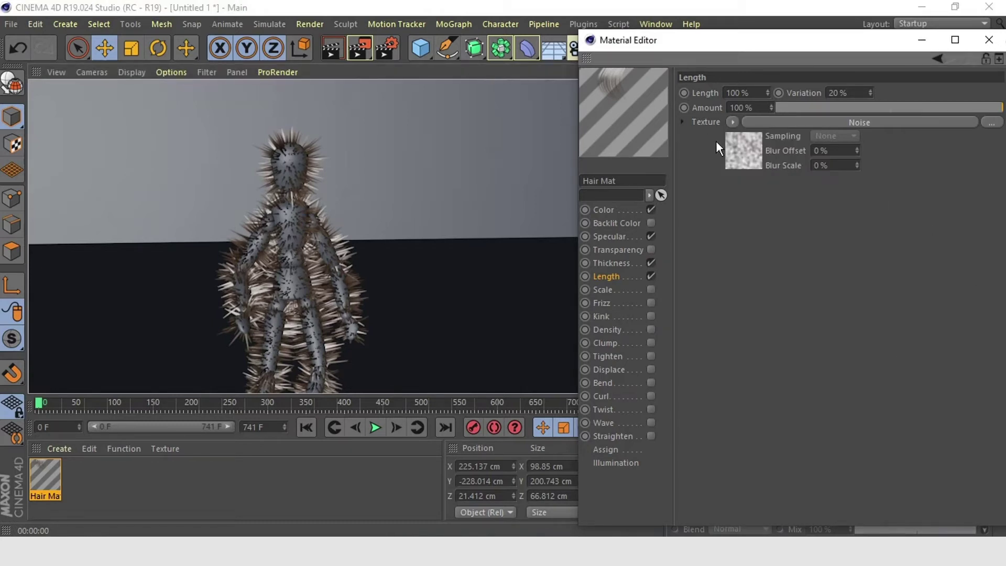
click(798, 124)
drag(828, 42, 771, 38)
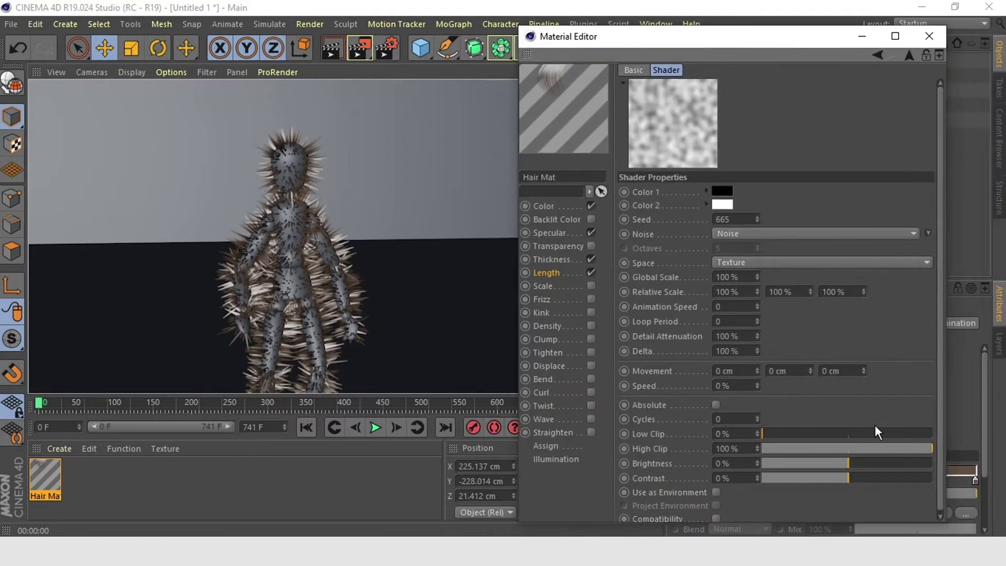
drag(929, 450, 846, 448)
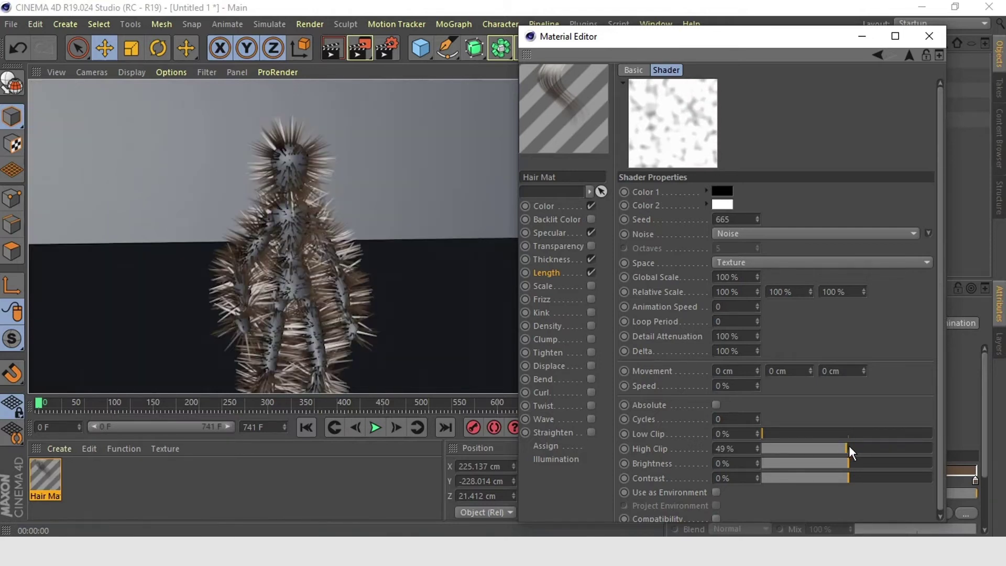
mouse_move(848, 447)
mouse_down()
mouse_move(833, 445)
mouse_move(841, 446)
mouse_up()
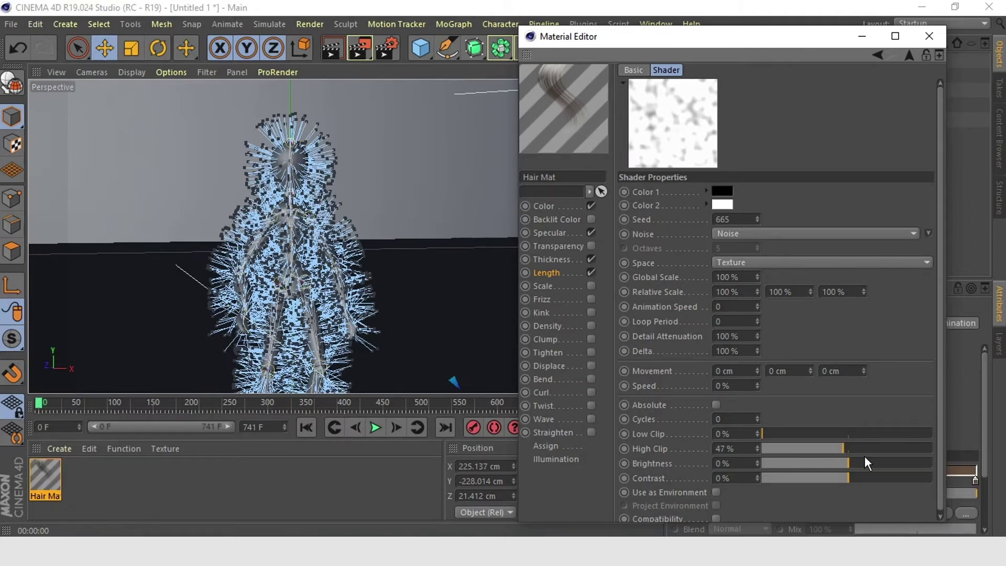
drag(847, 450, 868, 438)
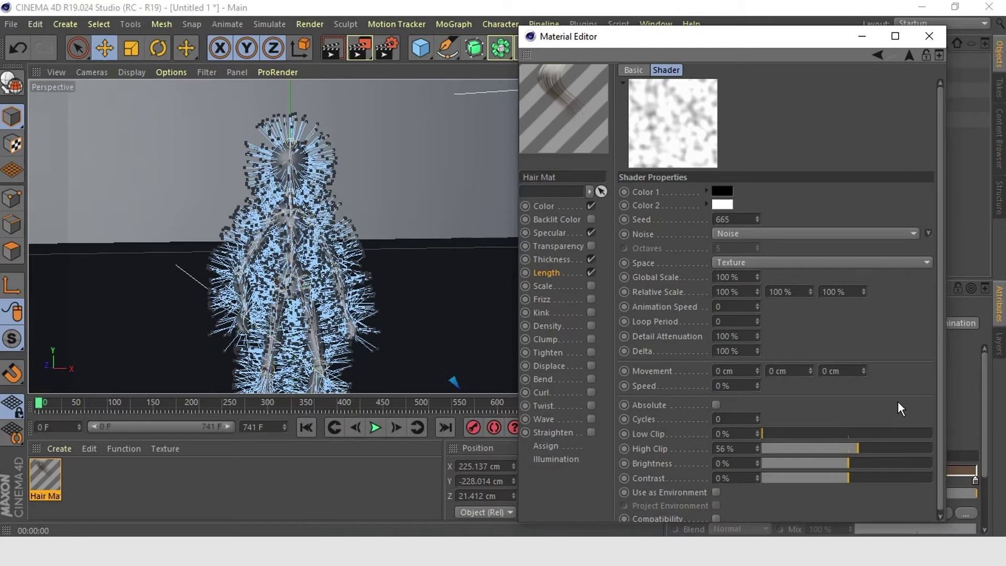
Step: Enable Clump on the hair material with count, clump and clump variation each at 30%
click(591, 338)
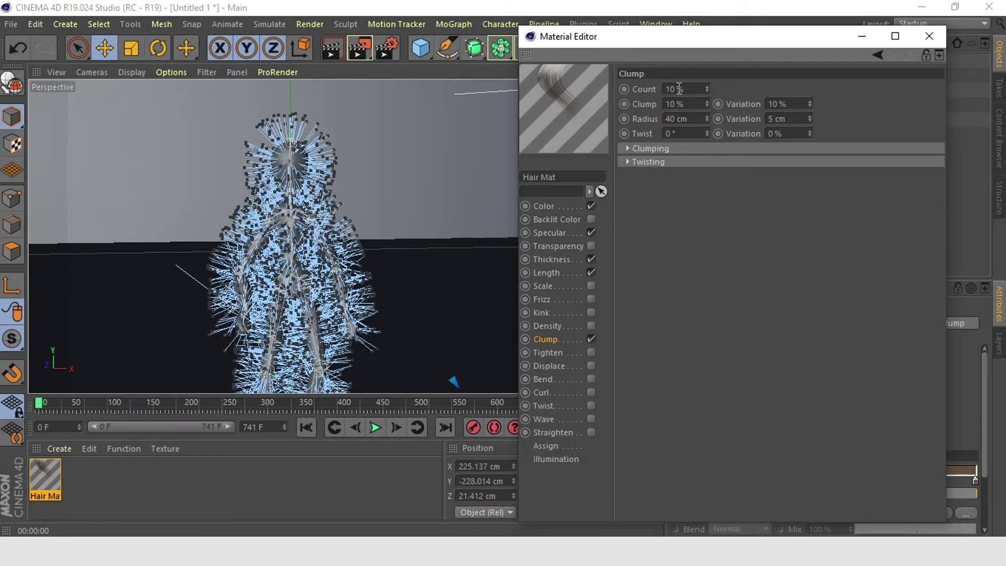
double_click(661, 90)
text(30)
double_click(667, 104)
text(30)
double_click(777, 104)
text(30)
key(Return)
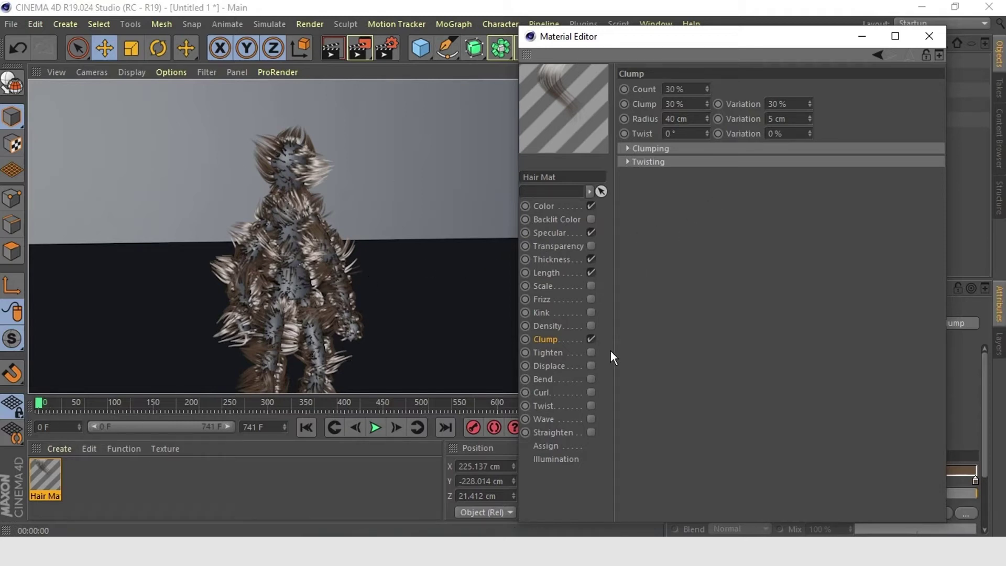
Step: Add a Noise texture to the hair color and wrap it in a Colorizer shader
click(545, 206)
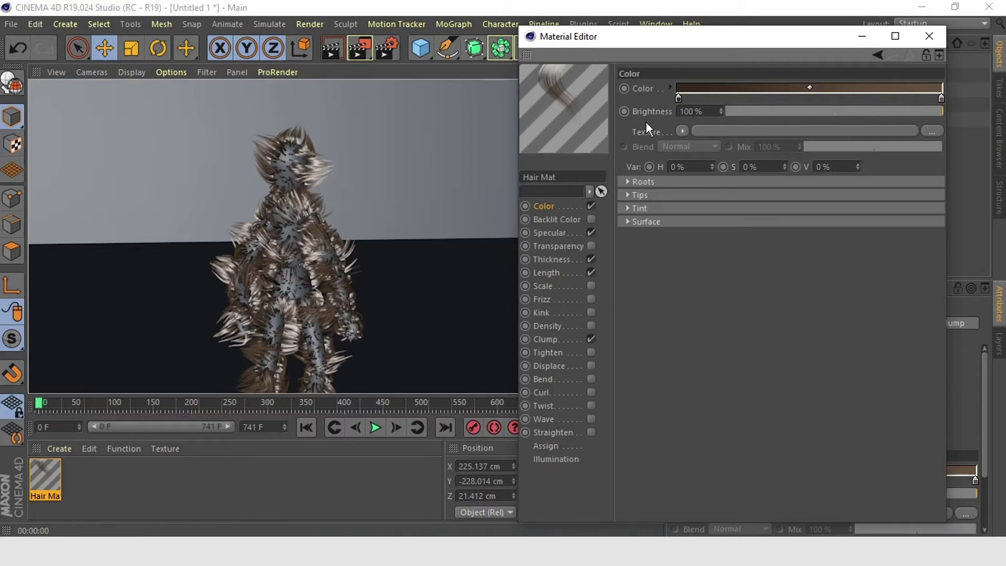
click(682, 131)
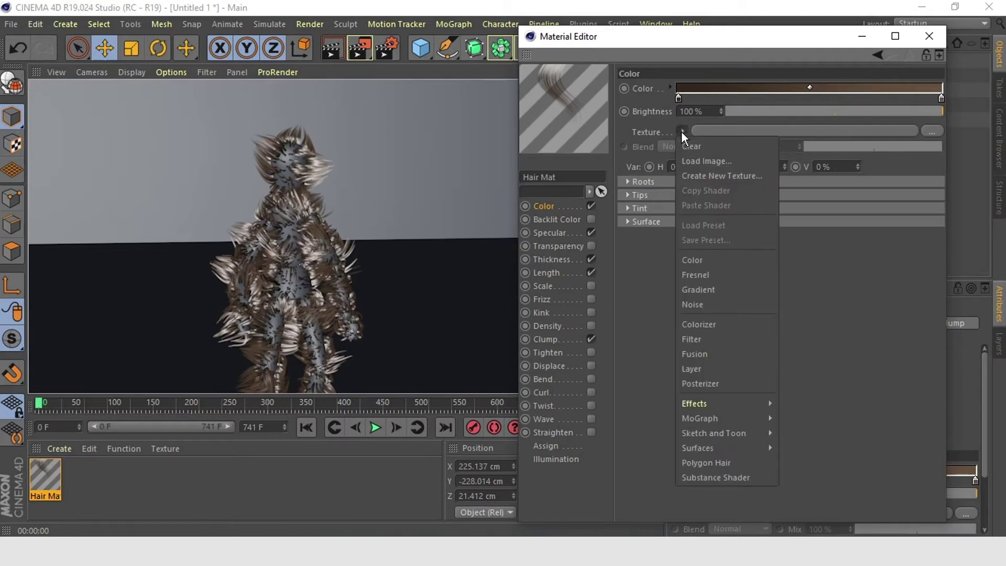
click(702, 304)
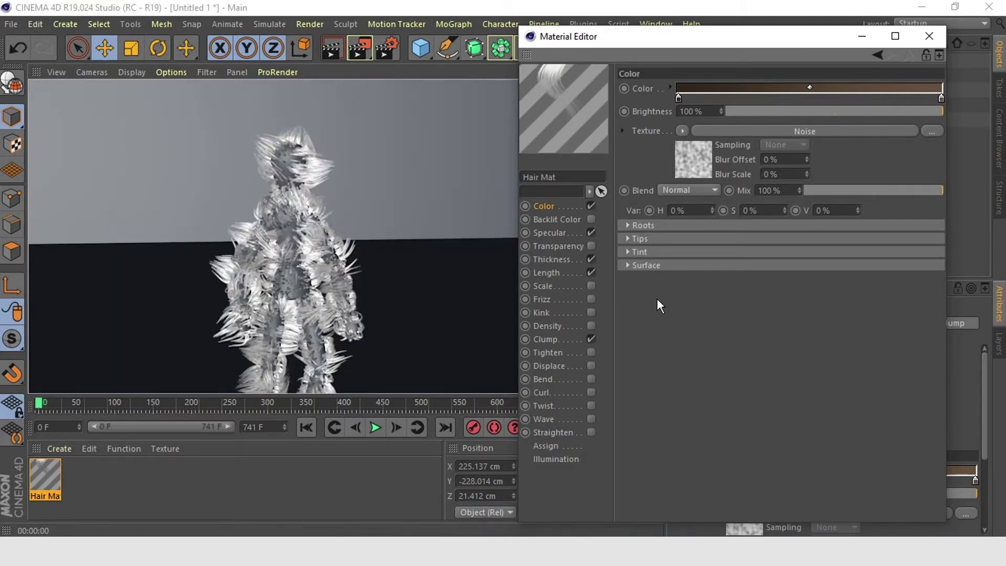
click(682, 131)
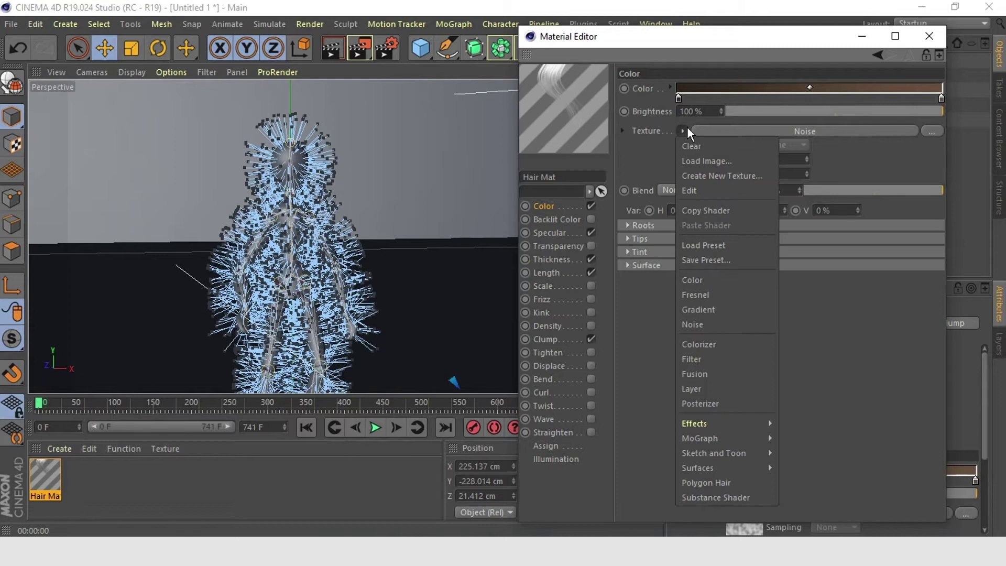
click(702, 344)
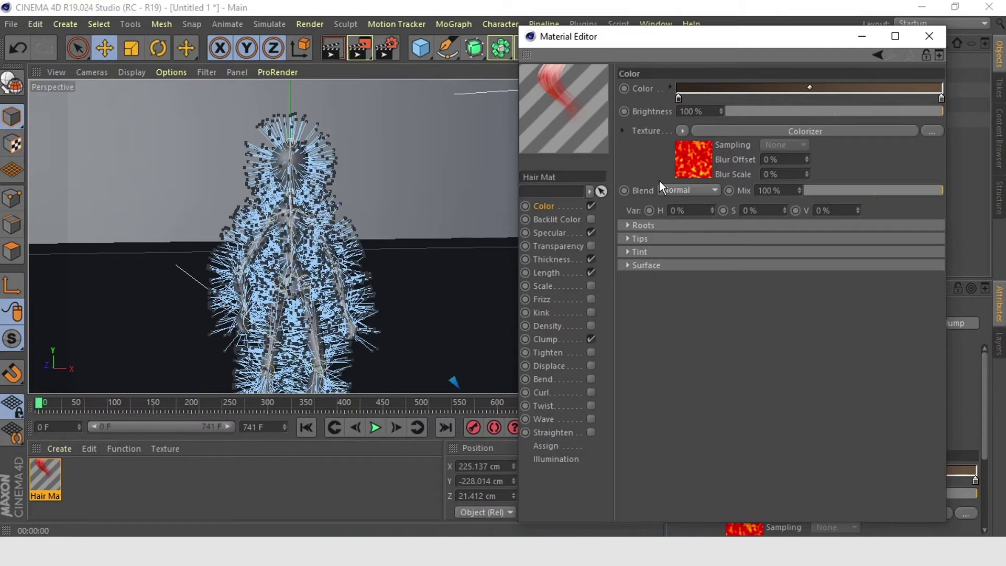
Step: Try the Scheme 8 and Pattern 1 gradient presets in the hair color's Colorizer
click(681, 162)
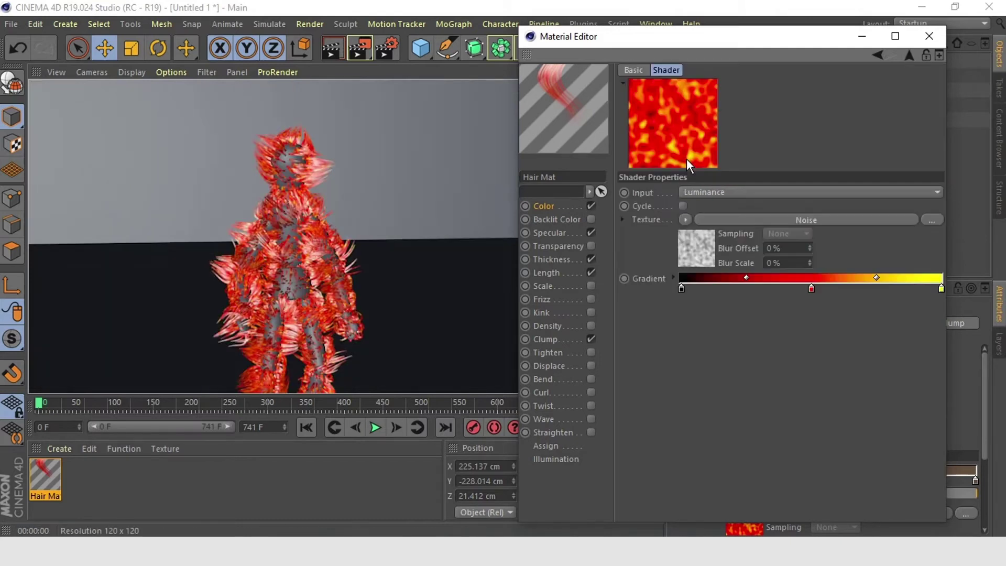
click(673, 278)
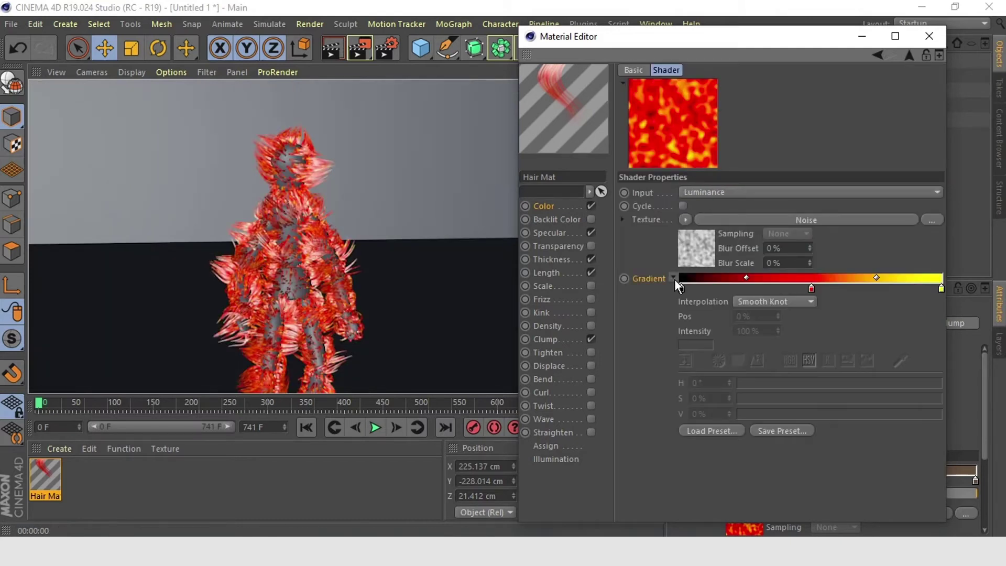
click(718, 431)
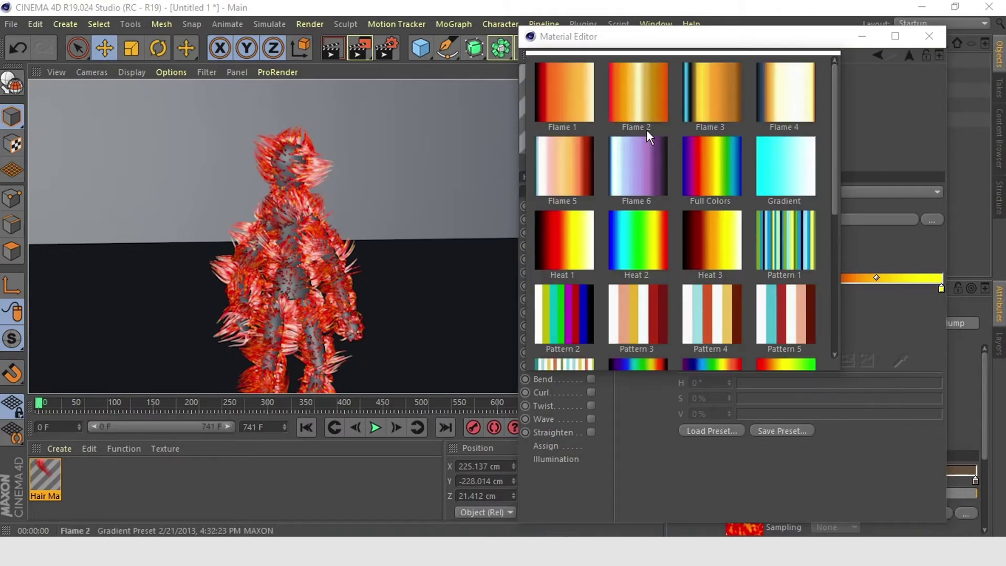
scroll(671, 229, down, 3)
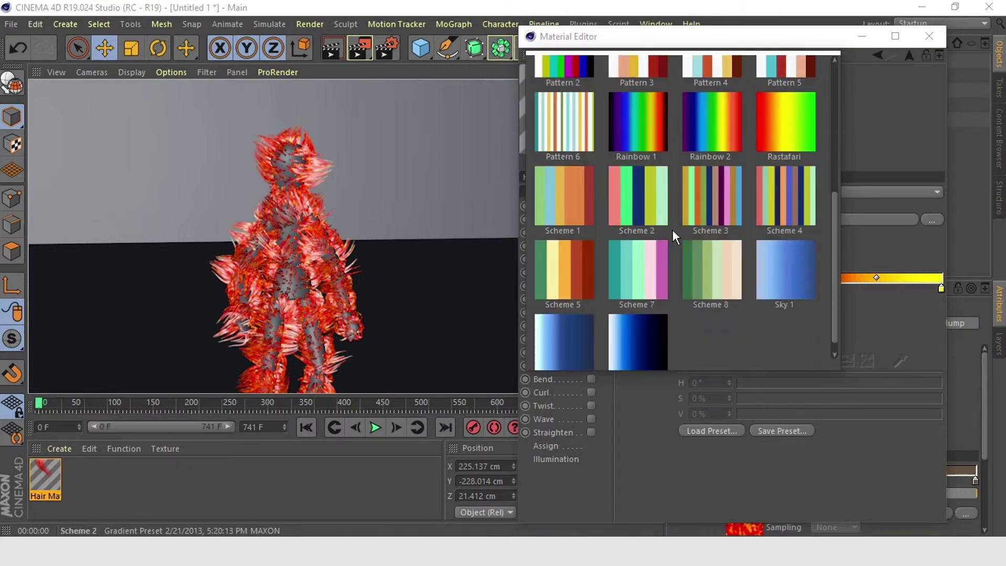
click(723, 272)
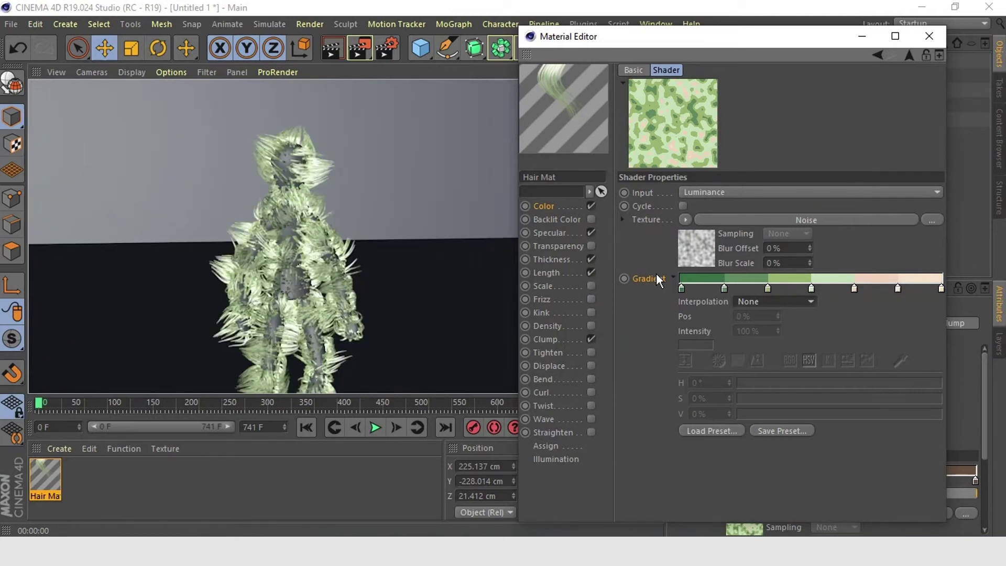
click(712, 431)
click(785, 244)
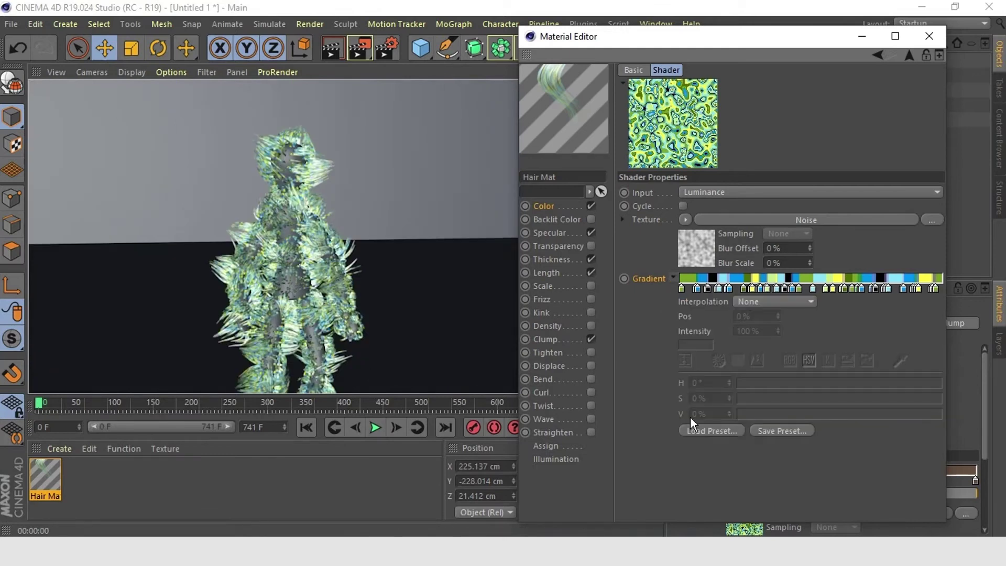
Step: Load the Flame 6 gradient preset for the hair color's Colorizer
click(702, 431)
scroll(723, 236, down, 5)
scroll(622, 215, up, 5)
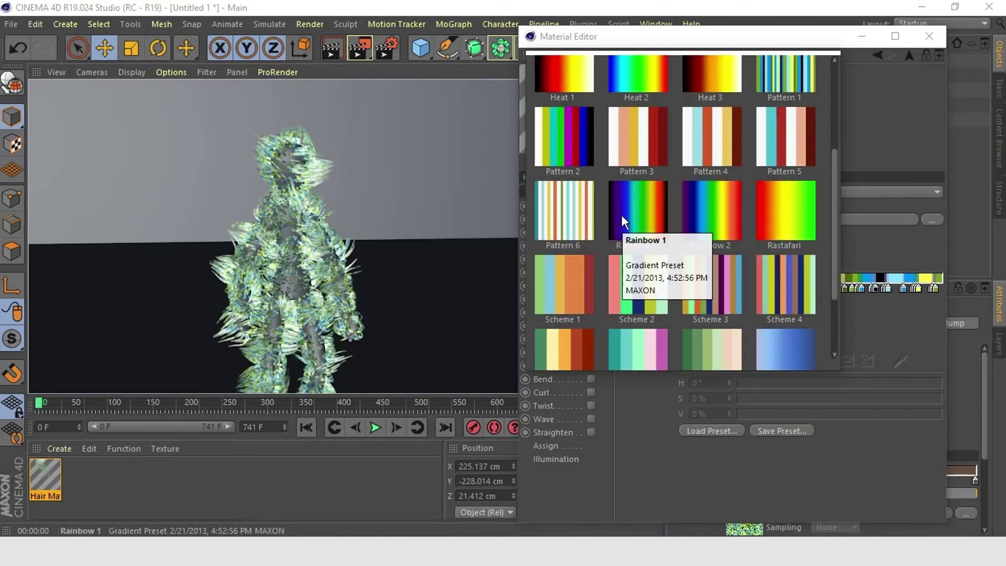
click(622, 216)
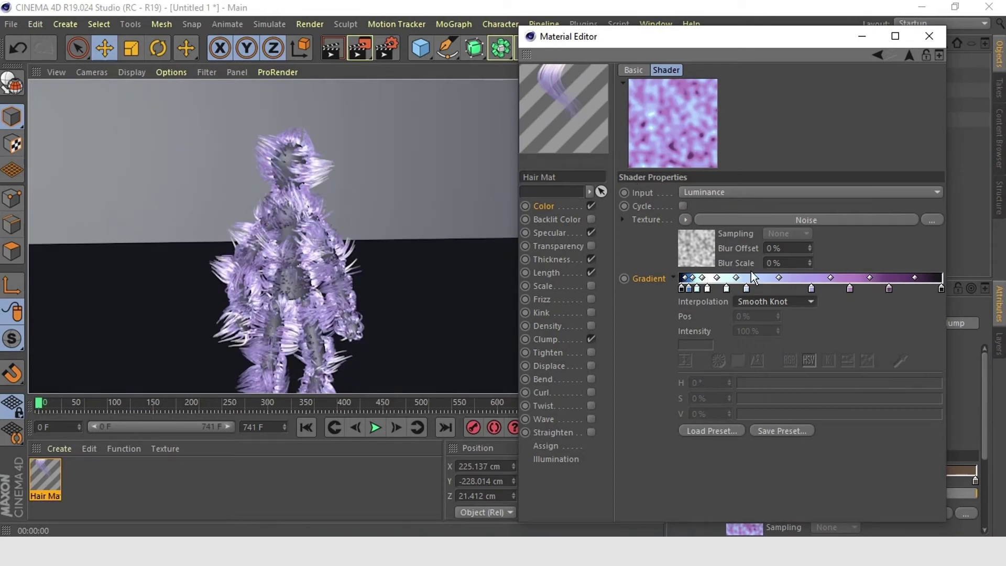
Step: Change the Colorizer's noise type to Electric, render the view, and increase the noise's global scale
click(733, 218)
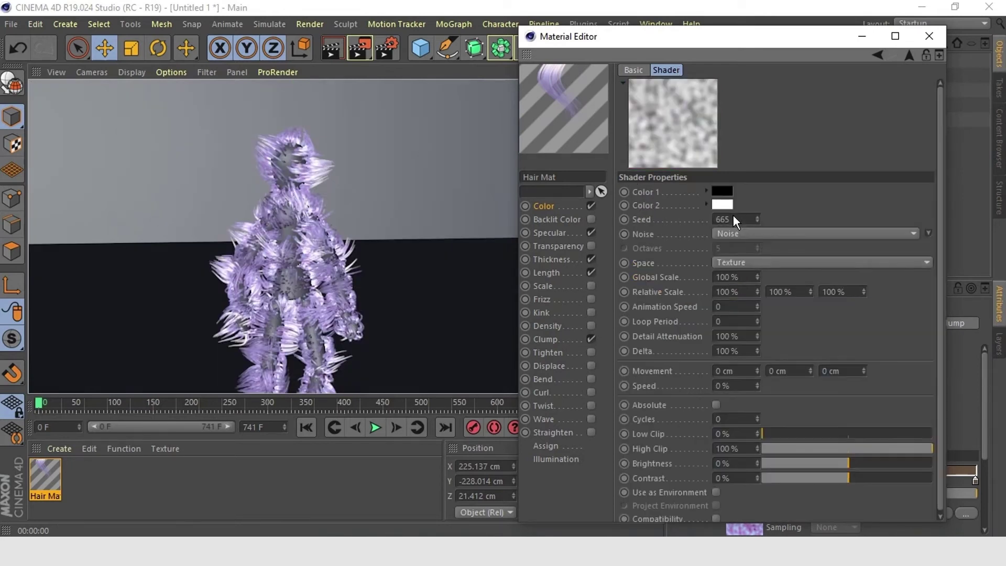
click(743, 264)
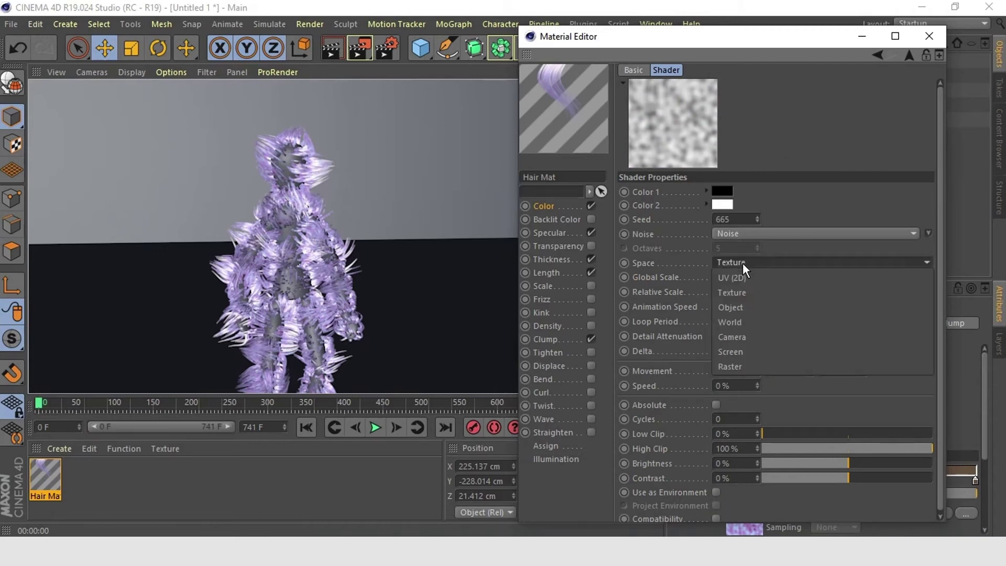
click(747, 229)
click(748, 229)
click(734, 168)
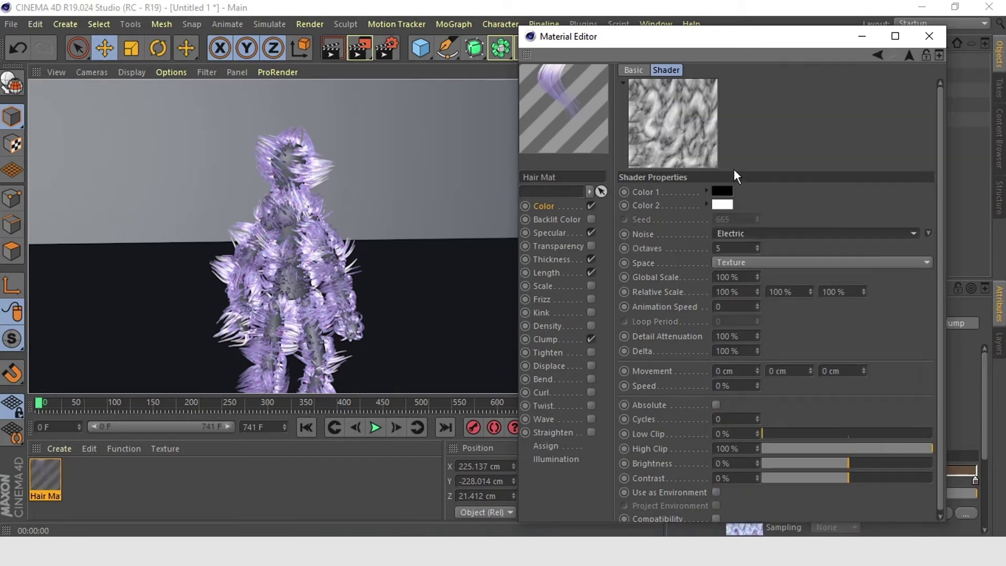
key(ctrl+r)
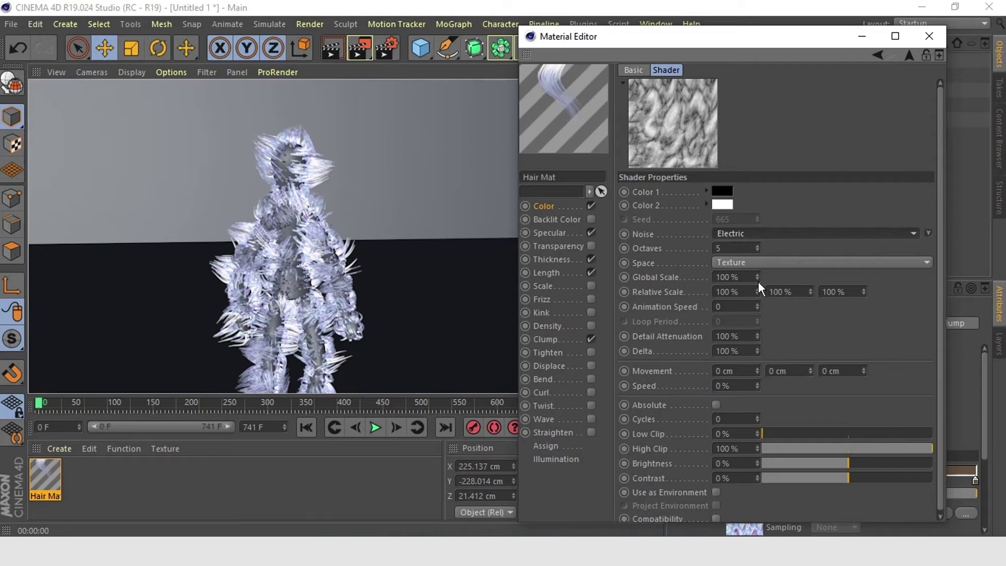
drag(758, 279, 772, 262)
click(876, 59)
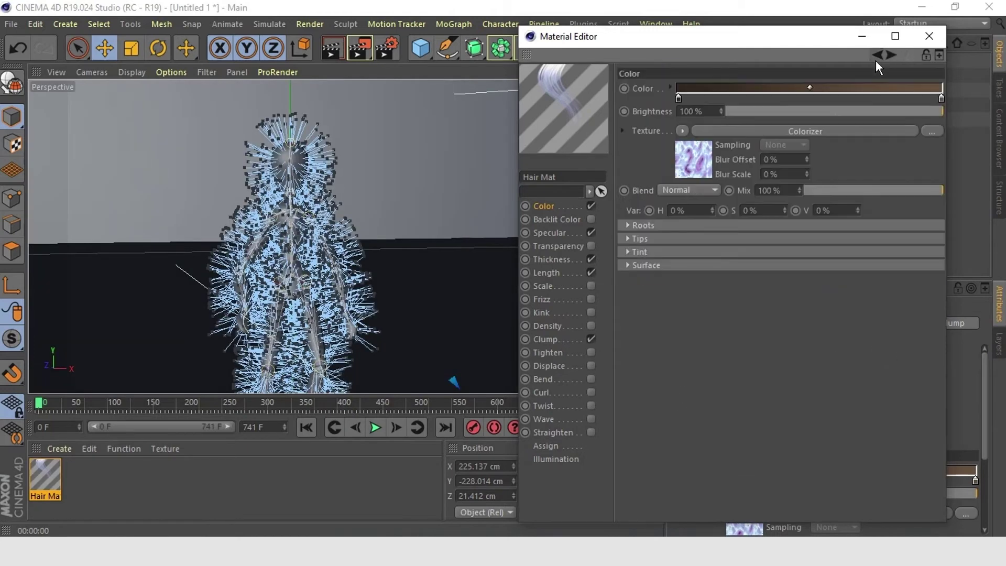
Step: Lower the High Clip of the hair length's noise and return to the hair material's Color settings
click(546, 273)
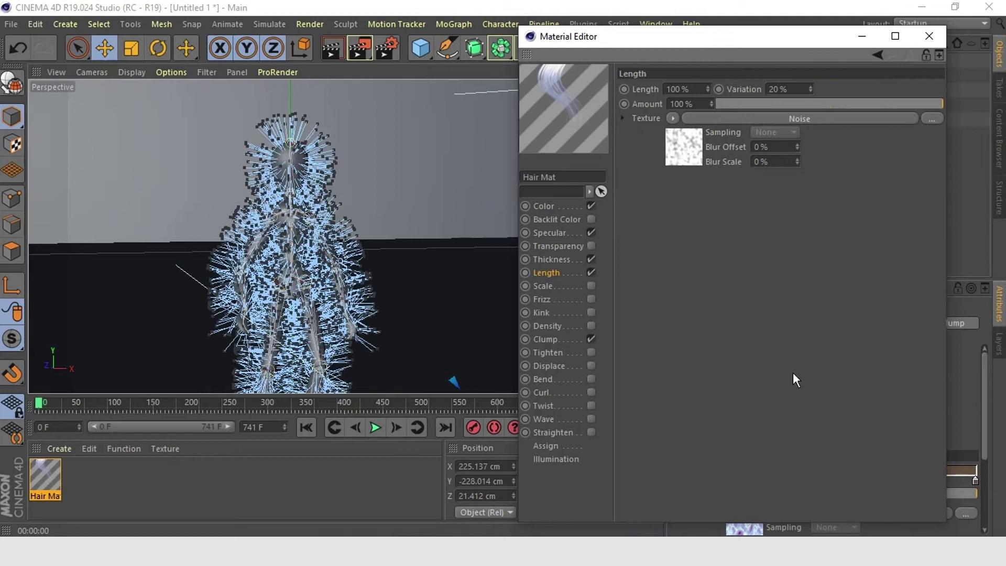
click(699, 116)
drag(867, 449, 839, 451)
click(544, 206)
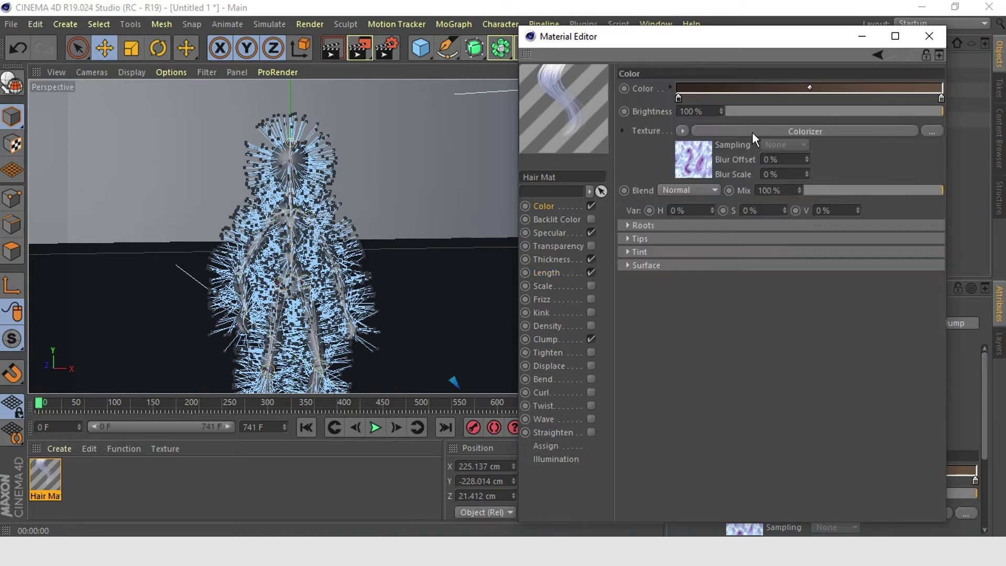
Step: Try rainbow and blue gradient presets in the hair color's Colorizer and keep the dark blue, cyan, green, yellow and red one
click(697, 139)
click(712, 431)
click(725, 184)
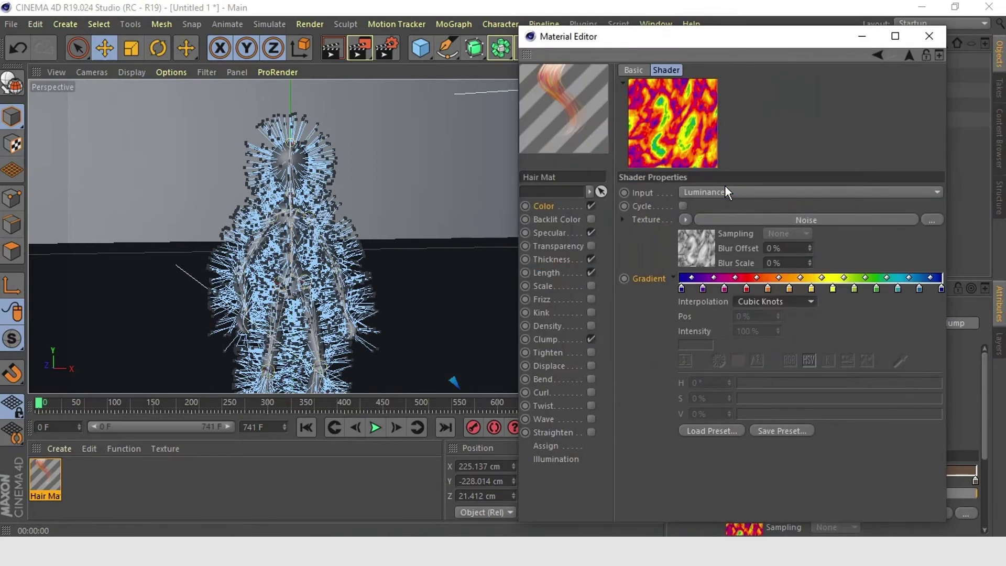
click(703, 431)
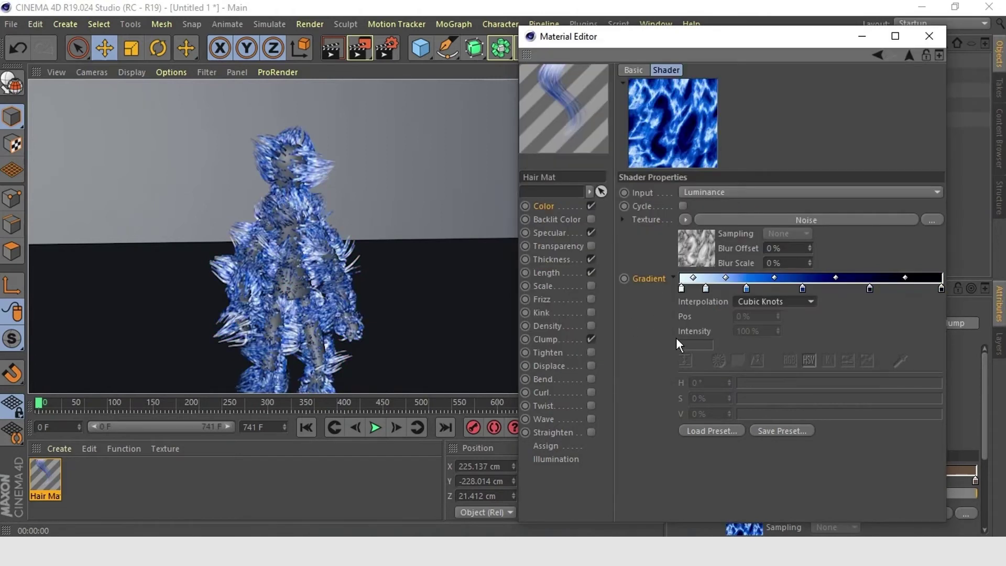
click(703, 432)
click(685, 241)
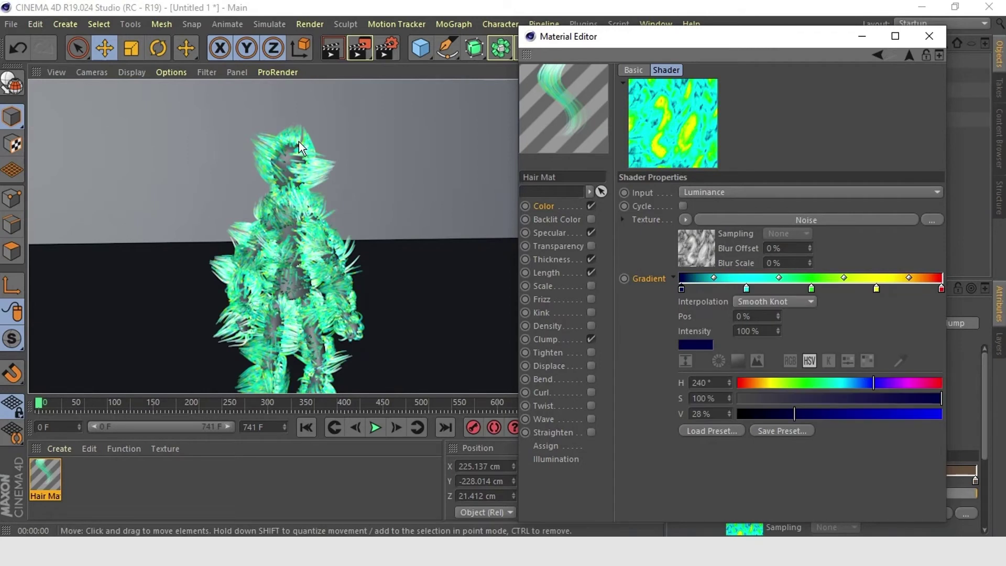
click(863, 36)
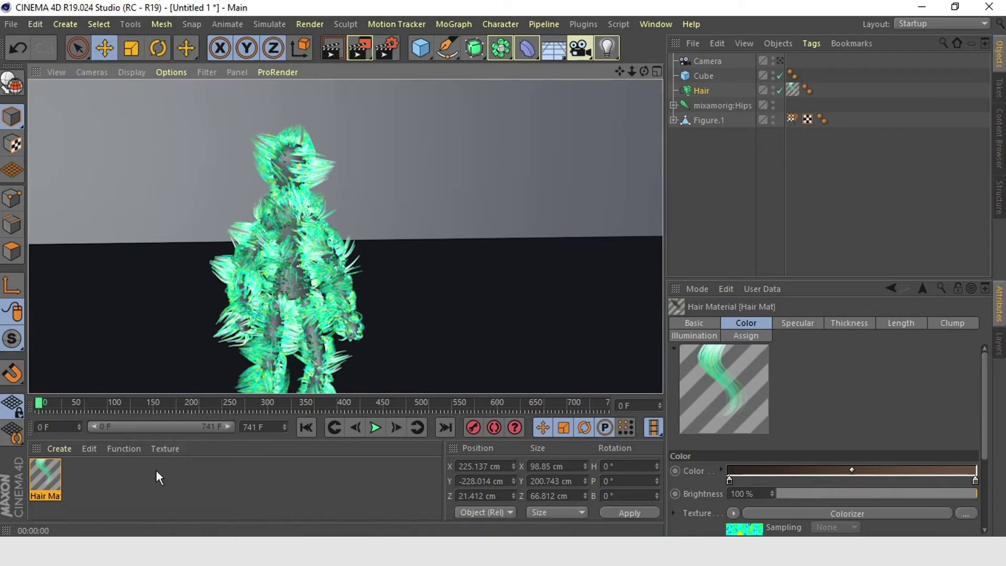
Step: Create a new material with Luminance enabled and Reflectance disabled
double_click(85, 480)
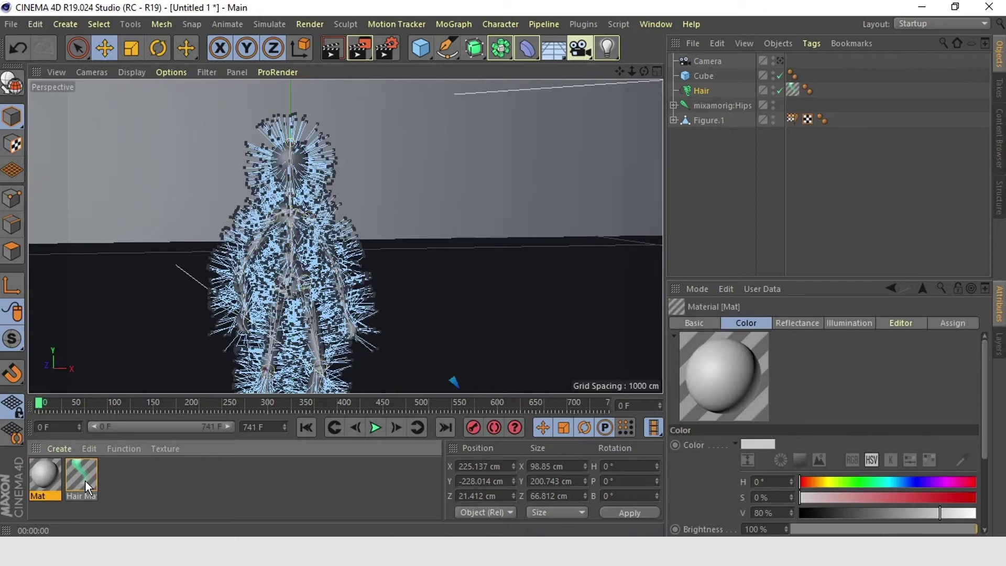
double_click(37, 480)
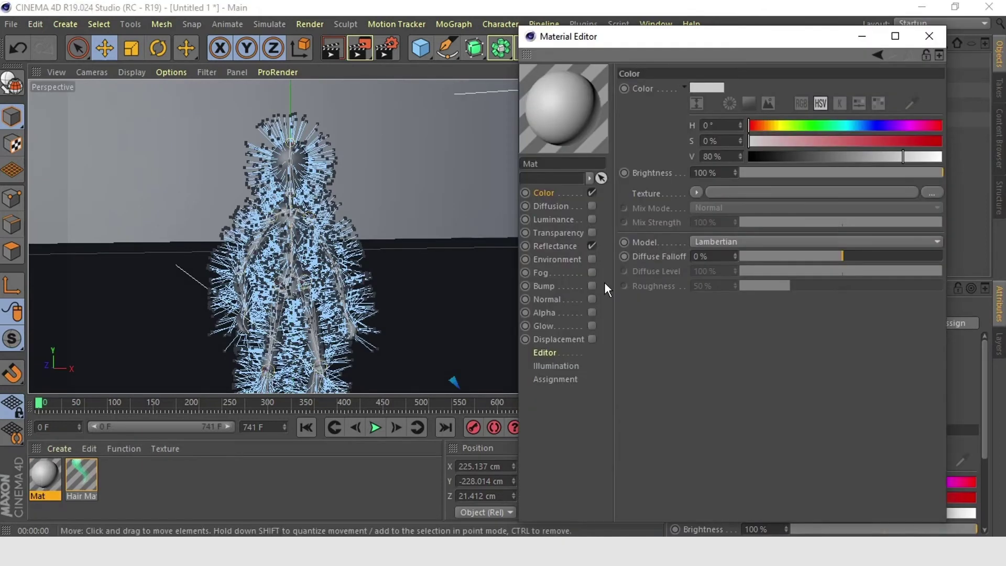
click(592, 220)
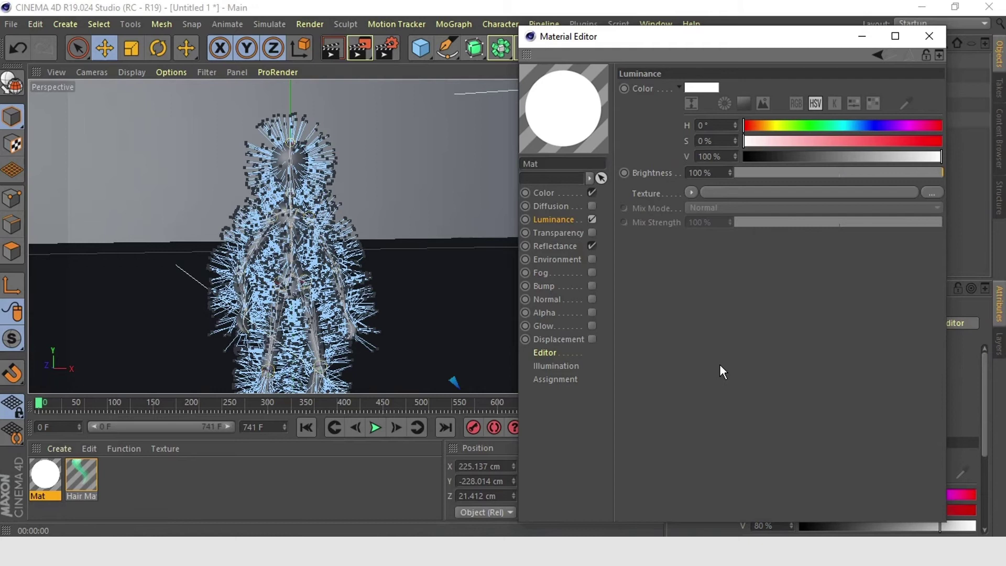
click(592, 246)
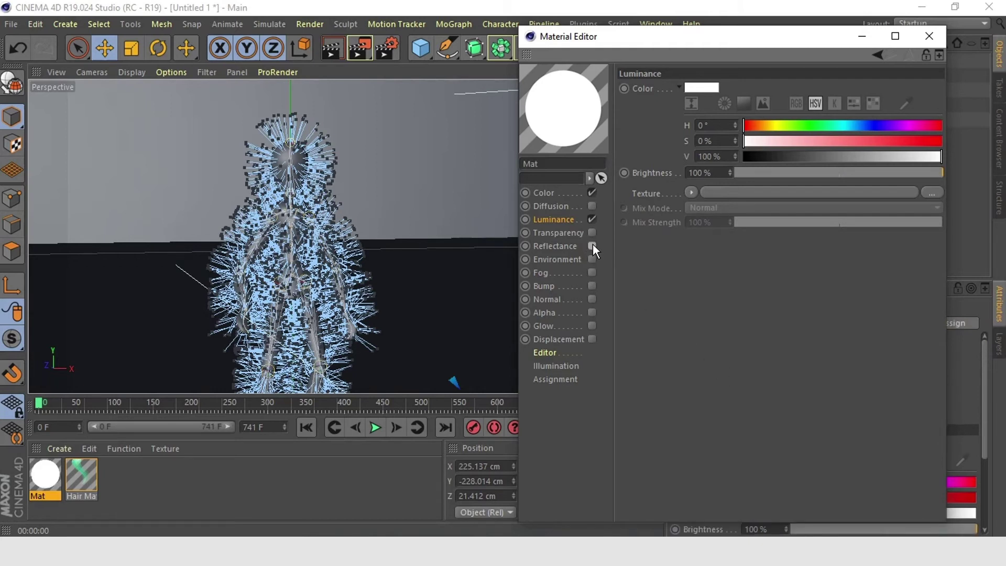
Step: Set the new material's Luminance color to H 246°, S 100%, V 50%
click(706, 87)
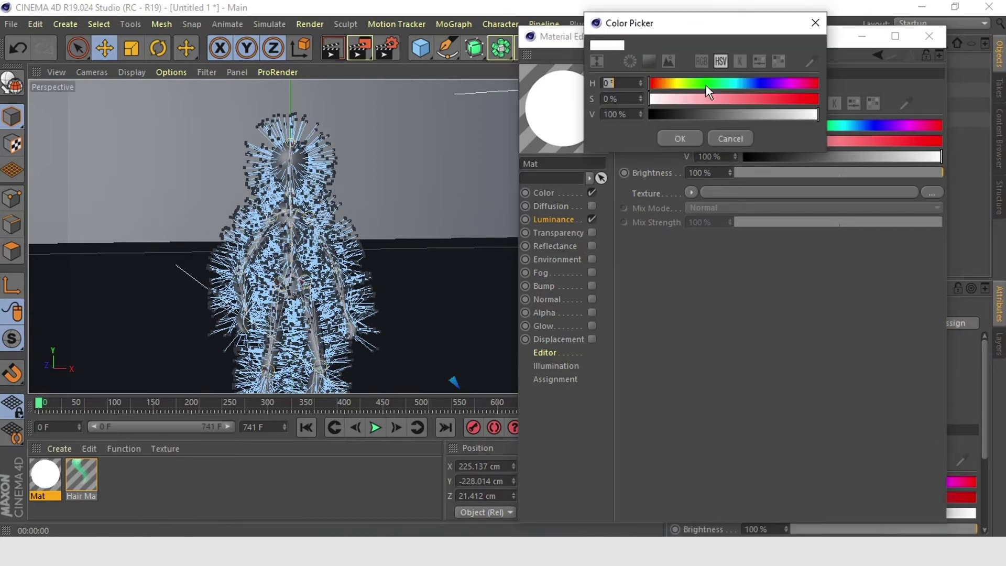
drag(755, 83, 845, 99)
drag(763, 116, 729, 114)
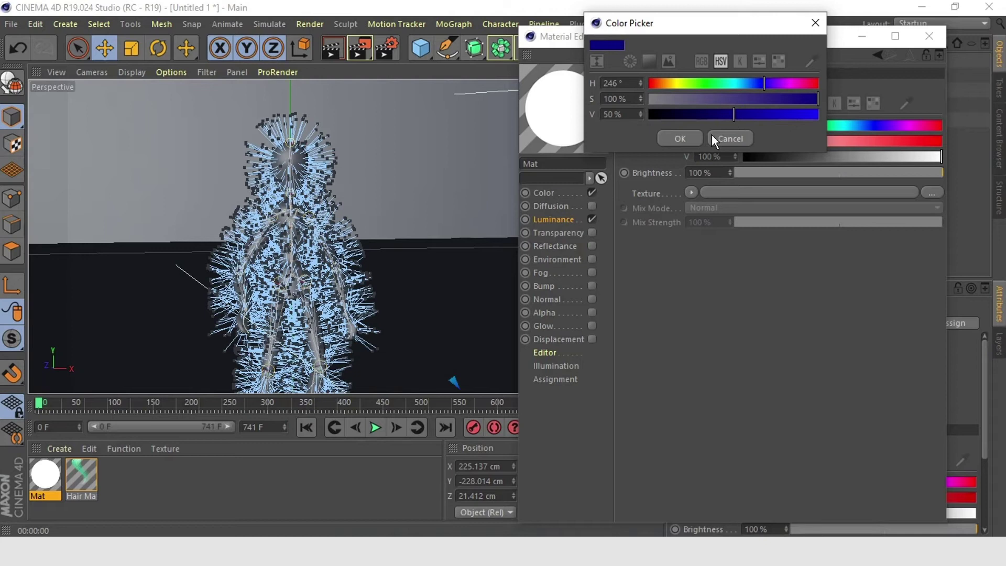
click(681, 138)
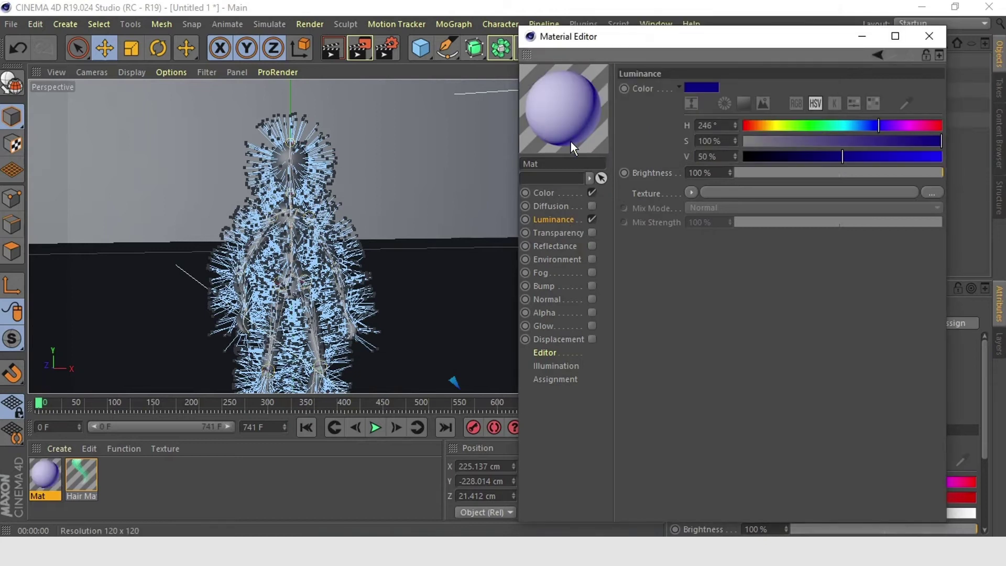
Step: Set the new material's Color channel to H 247°, S 100%, V 40% and render it applied to the figure
click(593, 192)
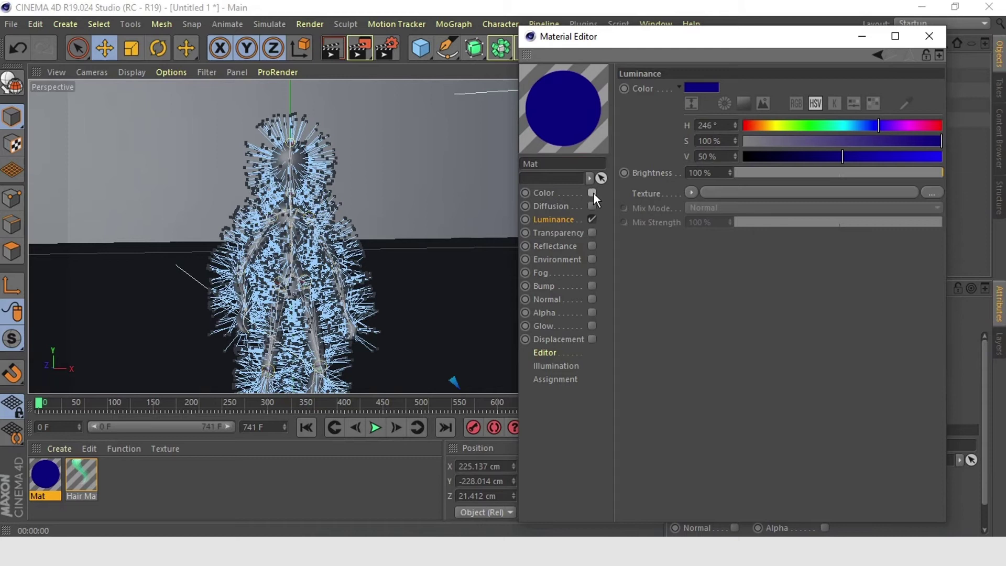
click(593, 193)
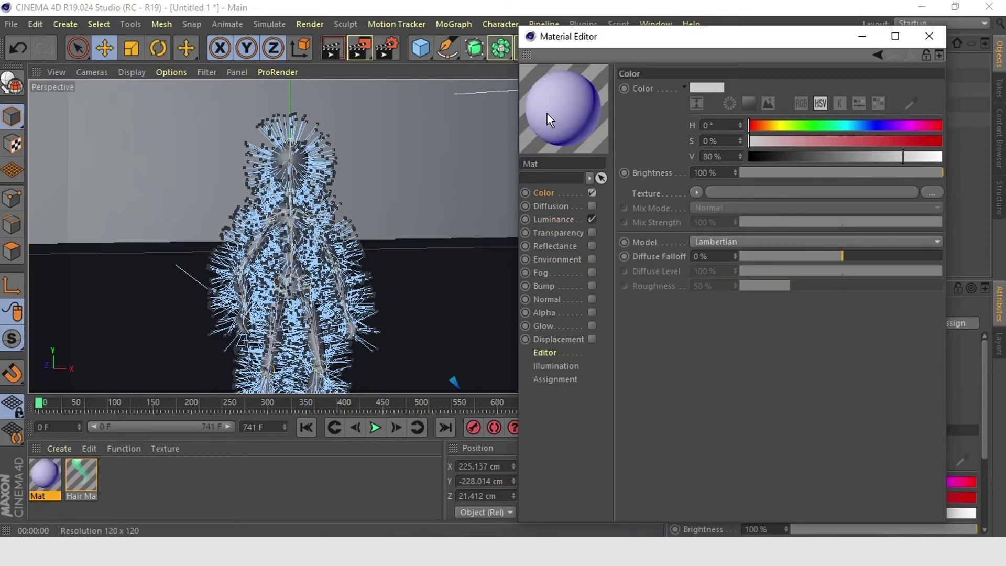
click(708, 88)
click(765, 88)
click(801, 103)
drag(784, 119, 717, 119)
click(680, 143)
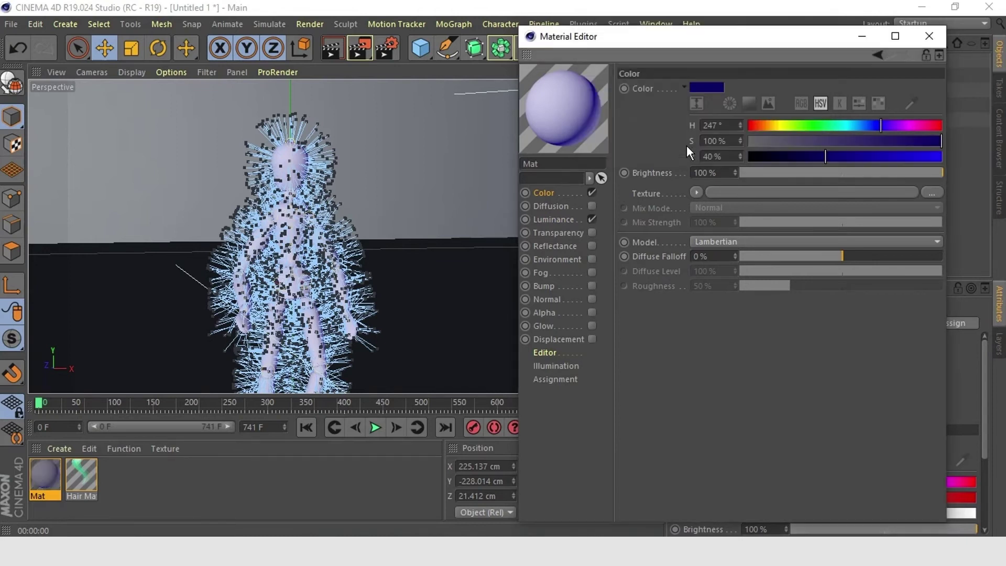
key(ctrl+r)
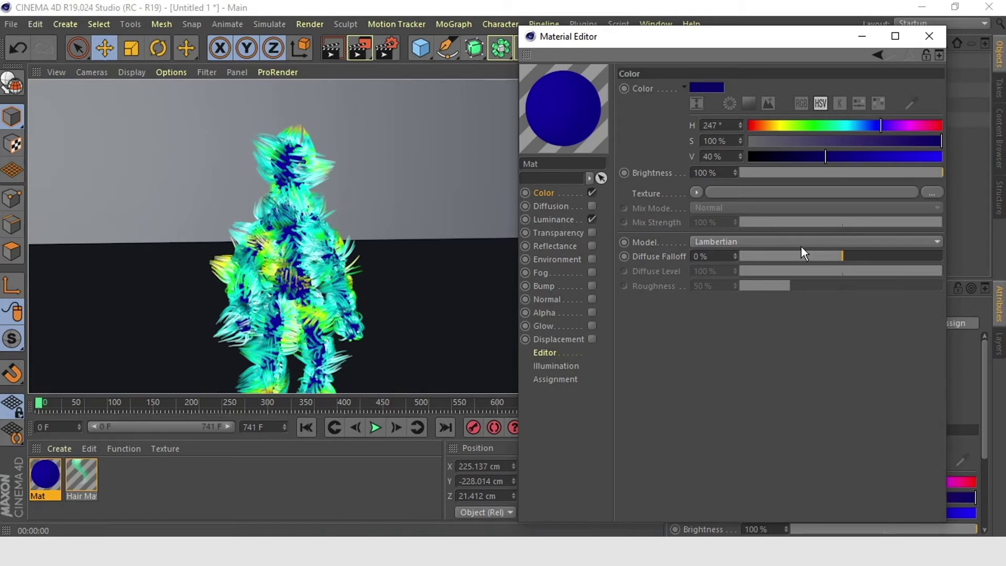
Step: Change the figure material's Color channel to H 213°, S 100%, V 65% and render the view
click(702, 87)
drag(733, 117, 754, 119)
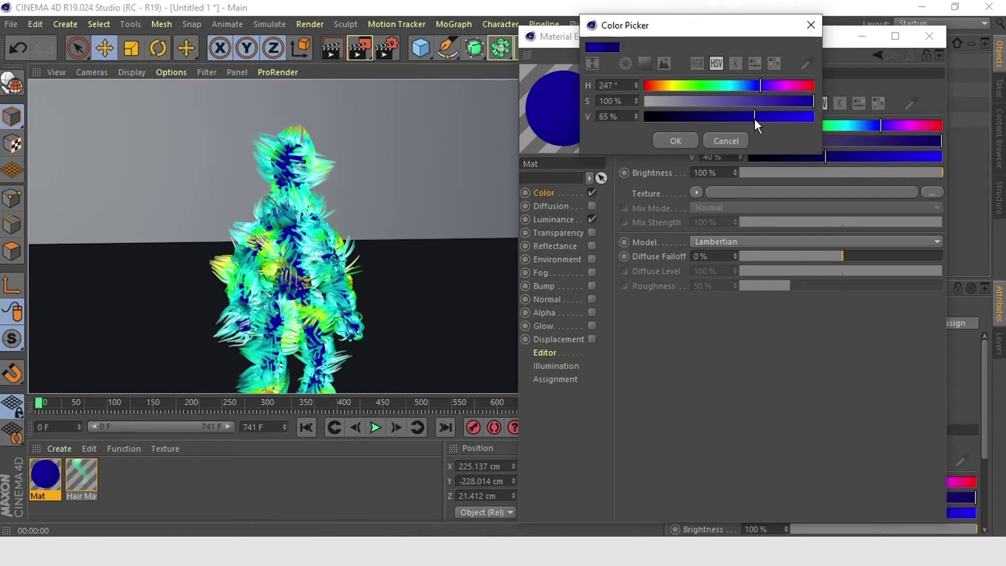
click(676, 141)
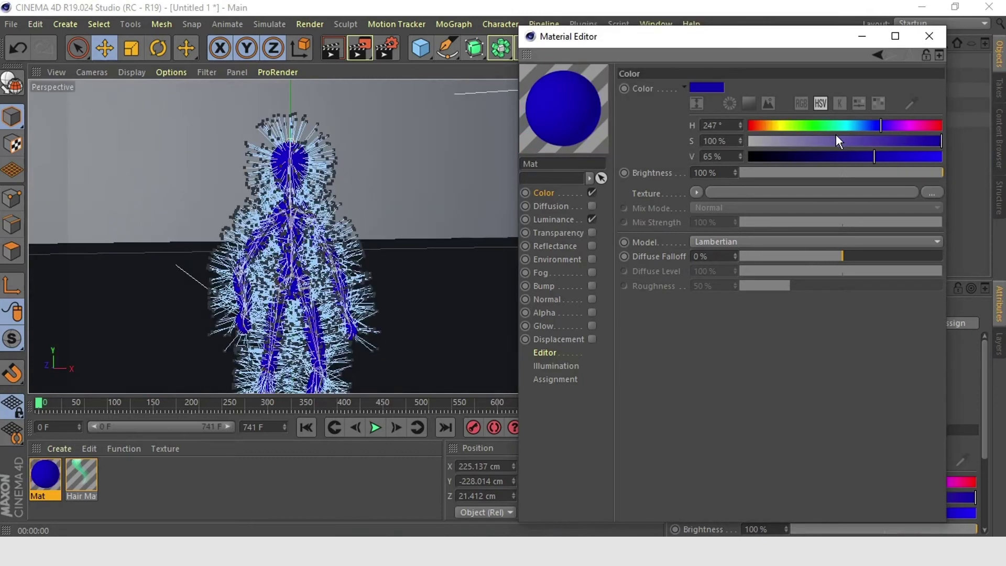
drag(877, 130, 863, 125)
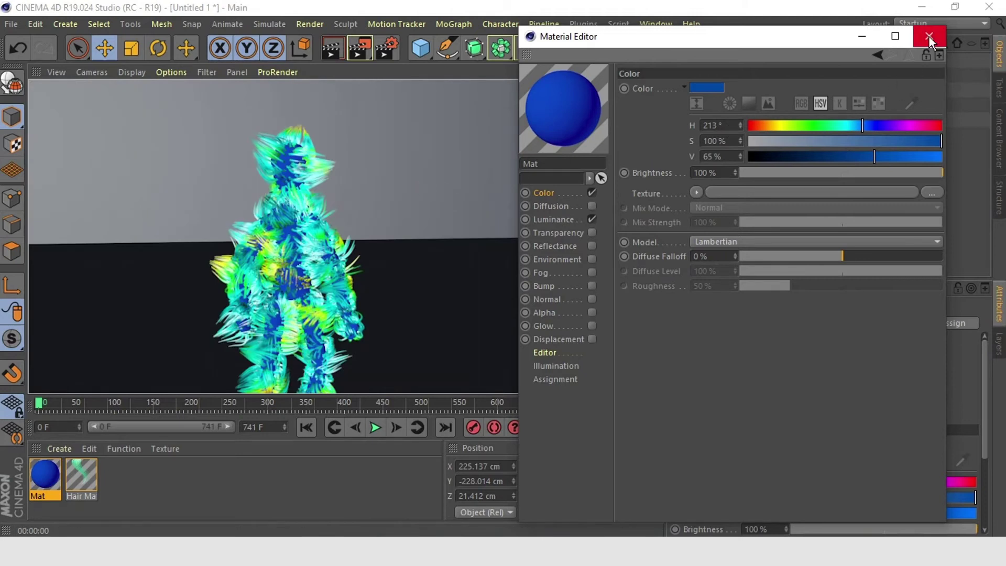
key(ctrl+z)
drag(876, 128, 865, 124)
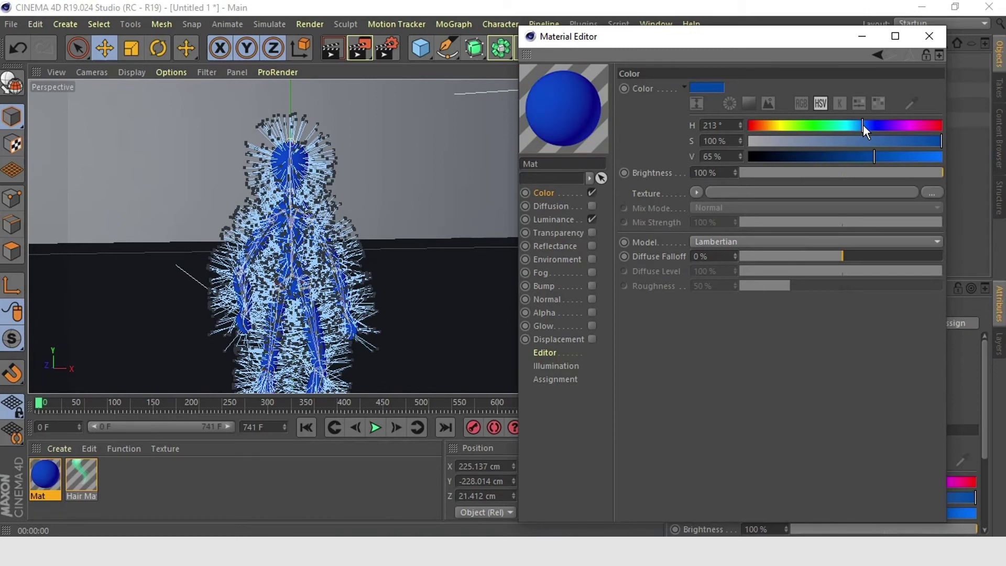
key(ctrl+r)
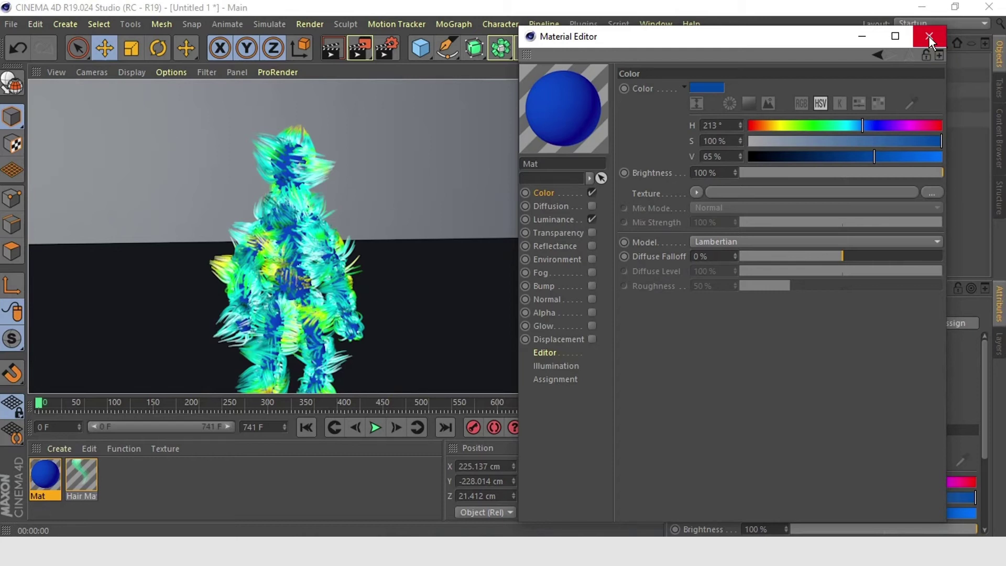
Step: Play the animation to check how the hair moves on the dancing figure, and return to frame 0
click(11, 409)
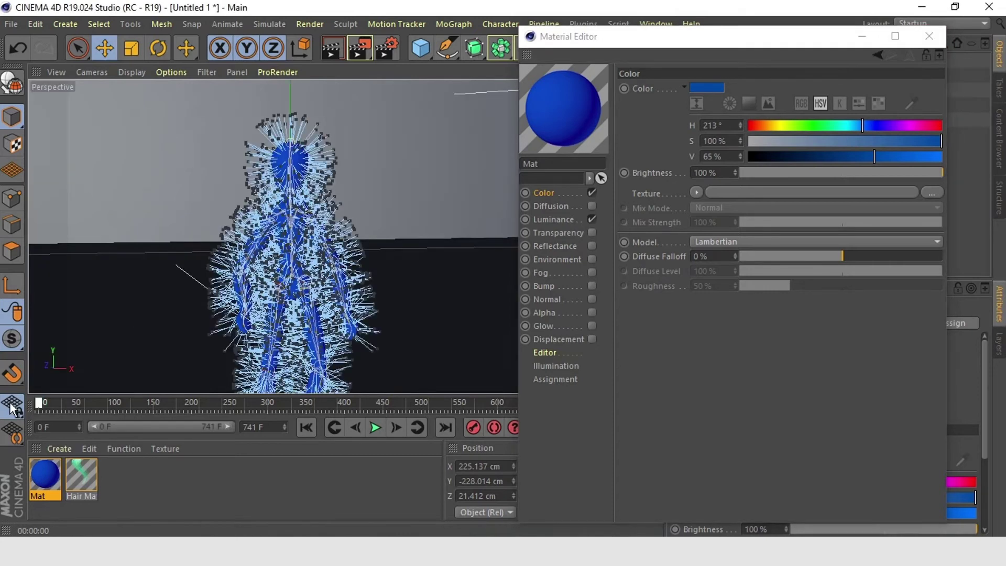
click(376, 427)
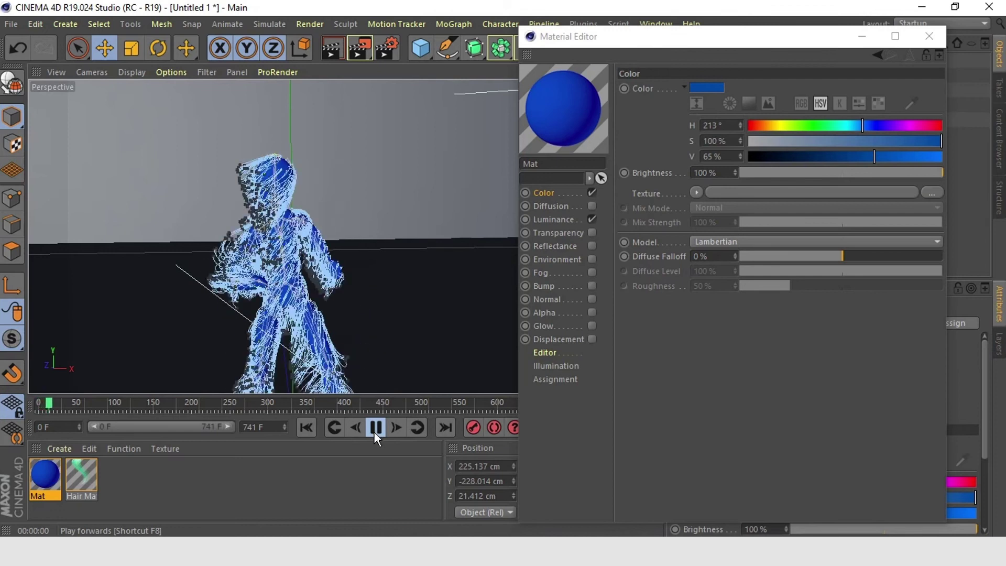
click(376, 429)
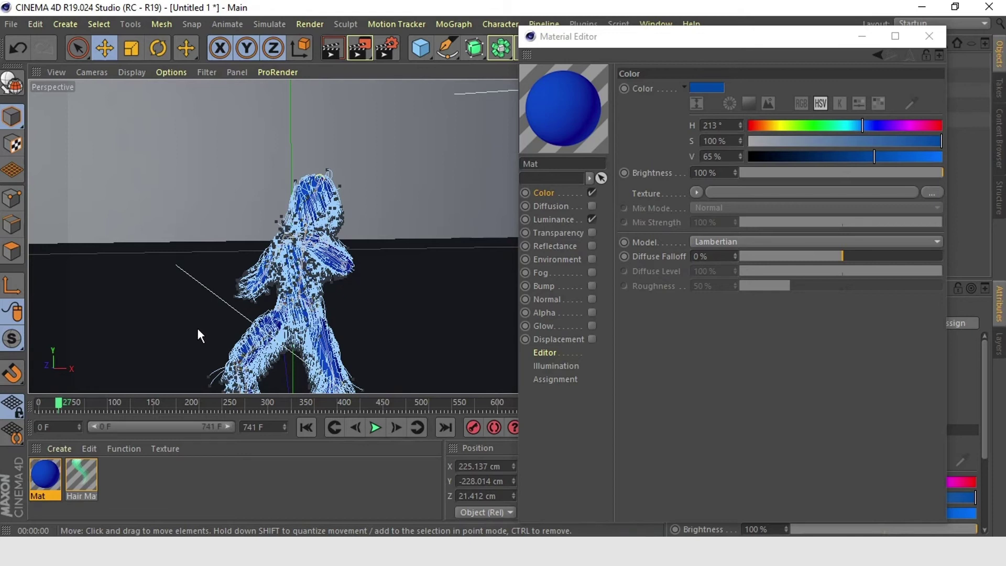
drag(59, 403, 39, 402)
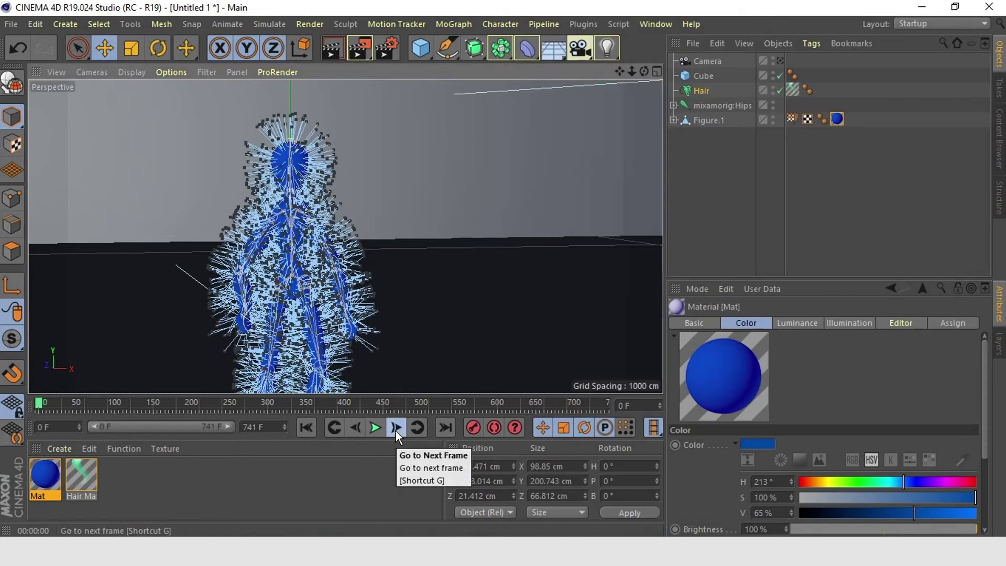
Step: Advance the hair simulation to frame 16, set the guides' current shape as dynamics, and return to frame 0
click(395, 431)
click(390, 431)
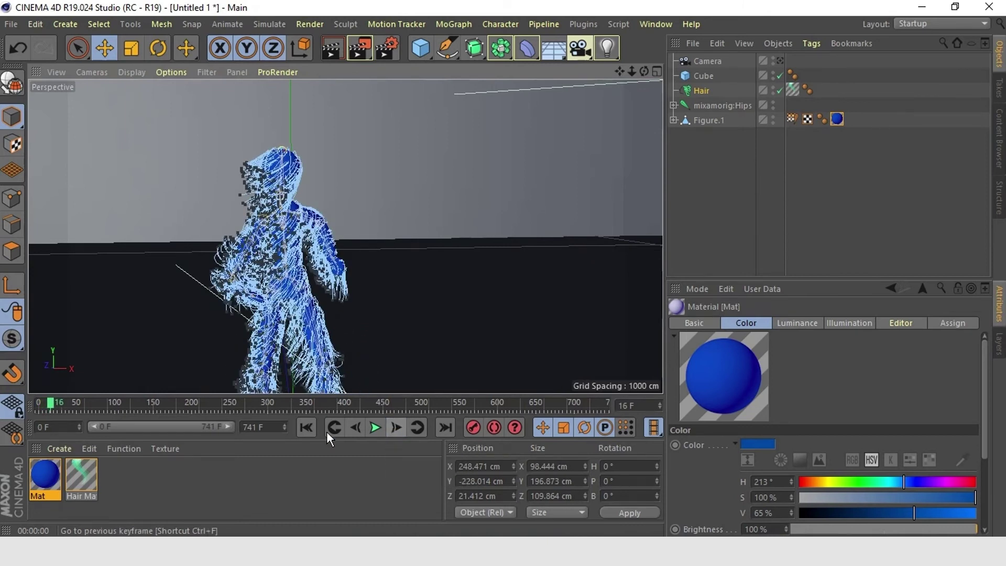
click(261, 19)
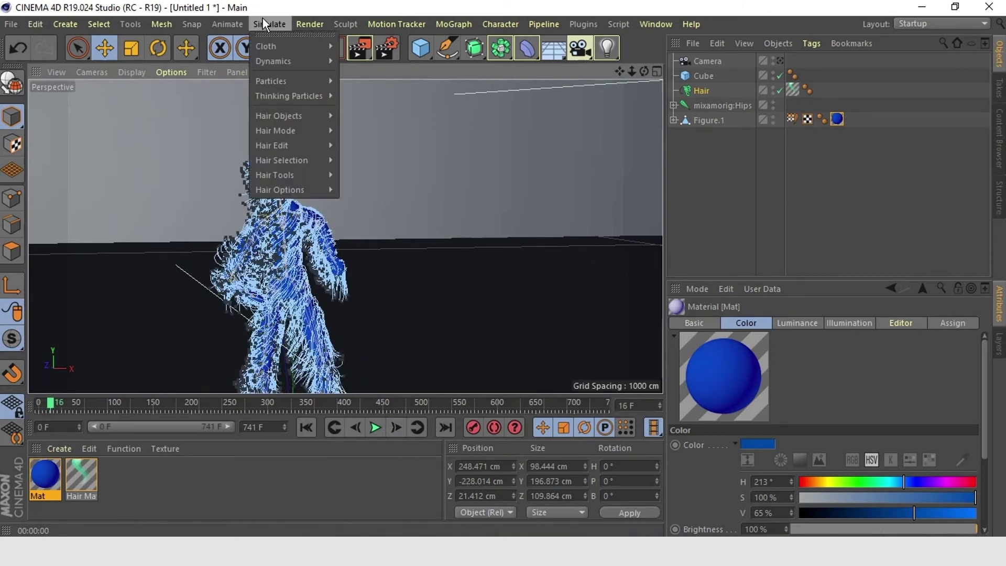
mouse_move(276, 149)
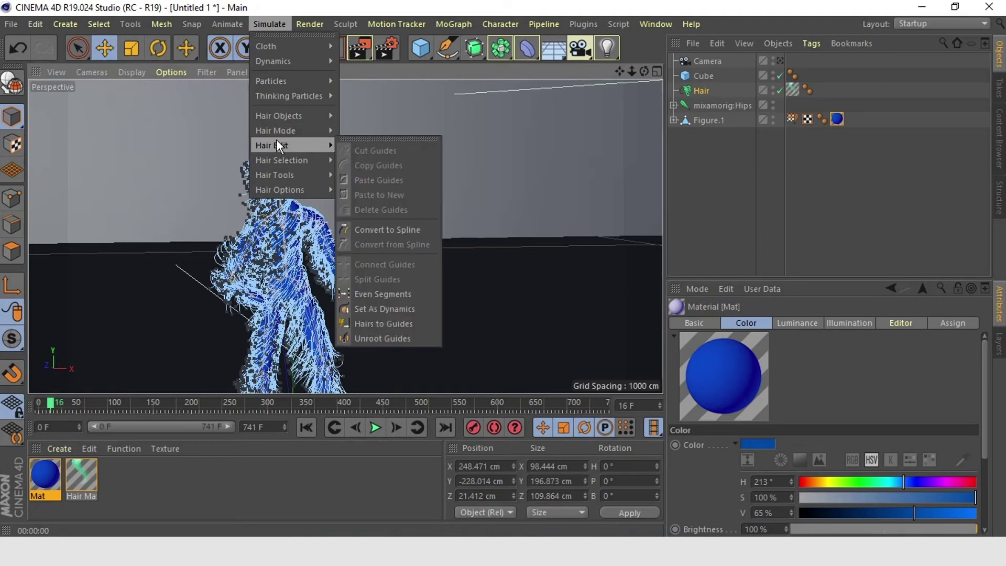
click(397, 308)
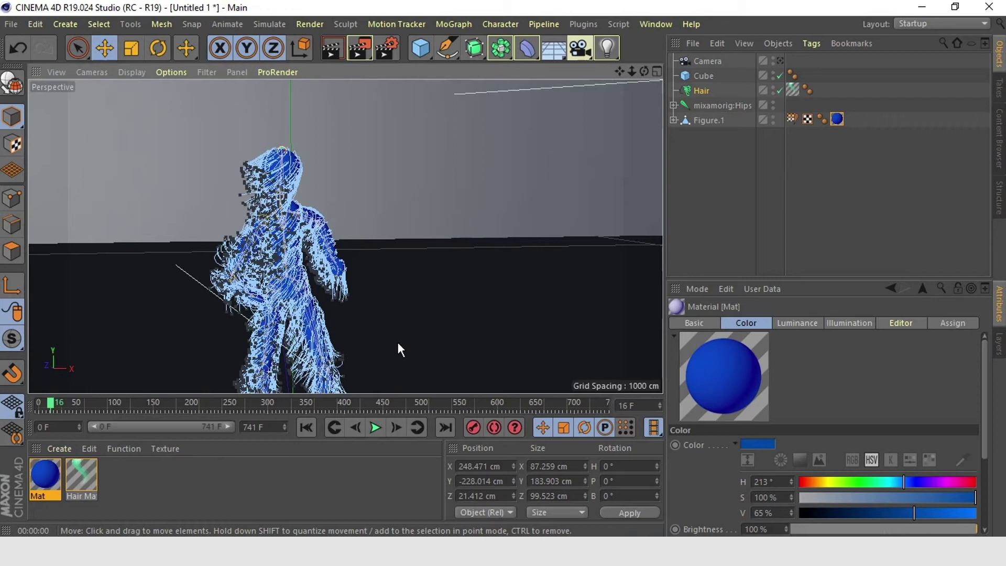
click(307, 426)
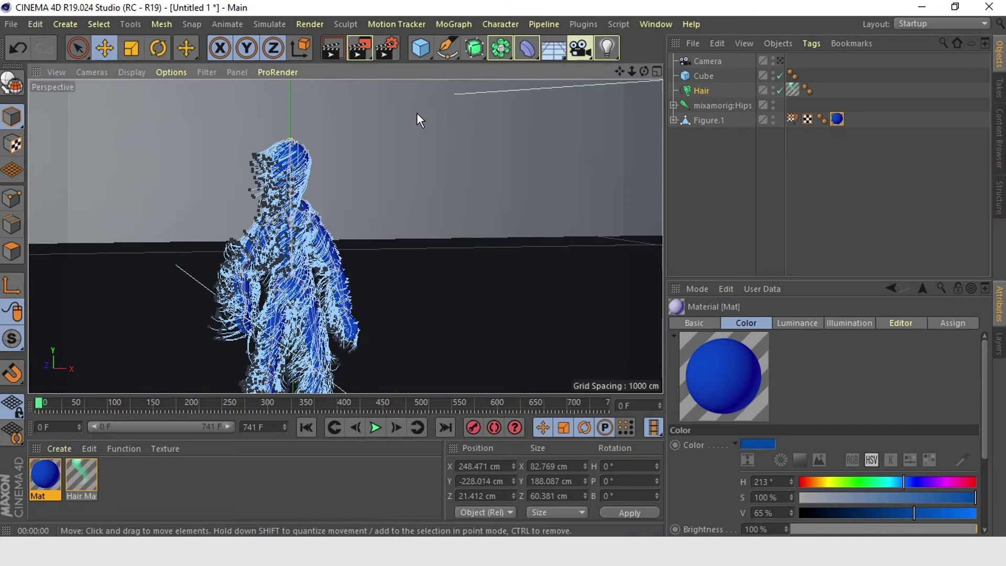
Step: Set the Hair object's guide segments to 12, render the view, and show its Hairs settings
click(701, 90)
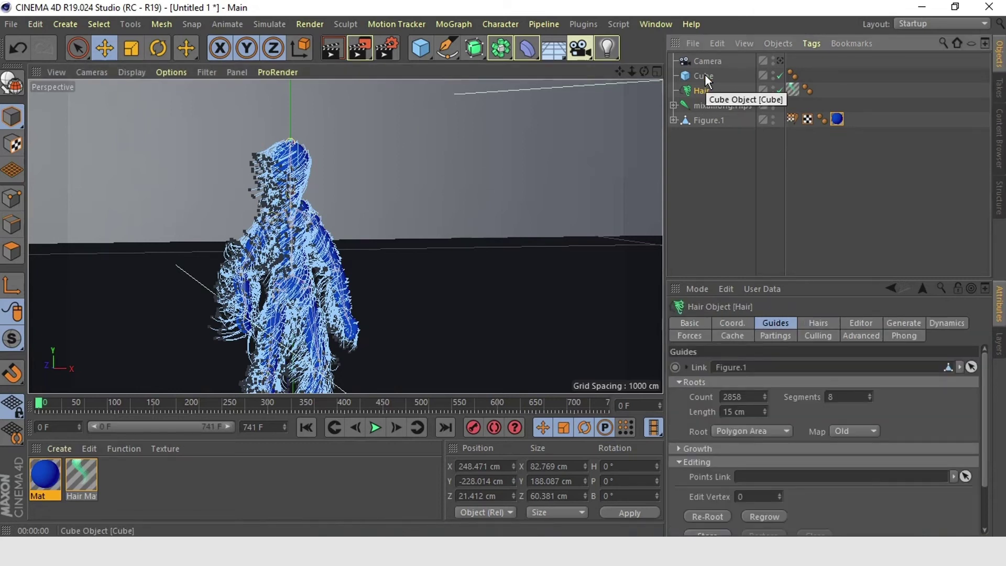
click(833, 397)
key(Return)
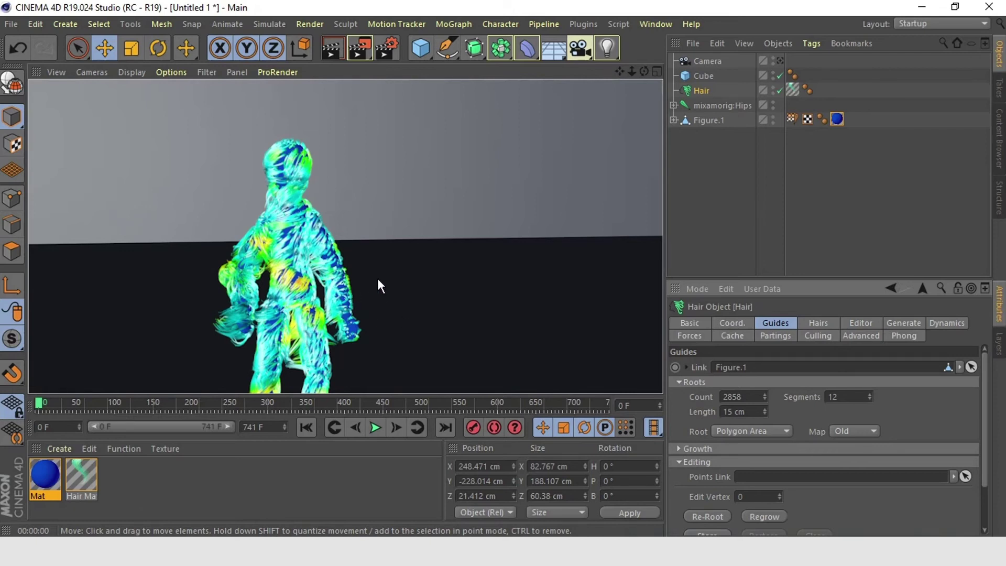
click(818, 323)
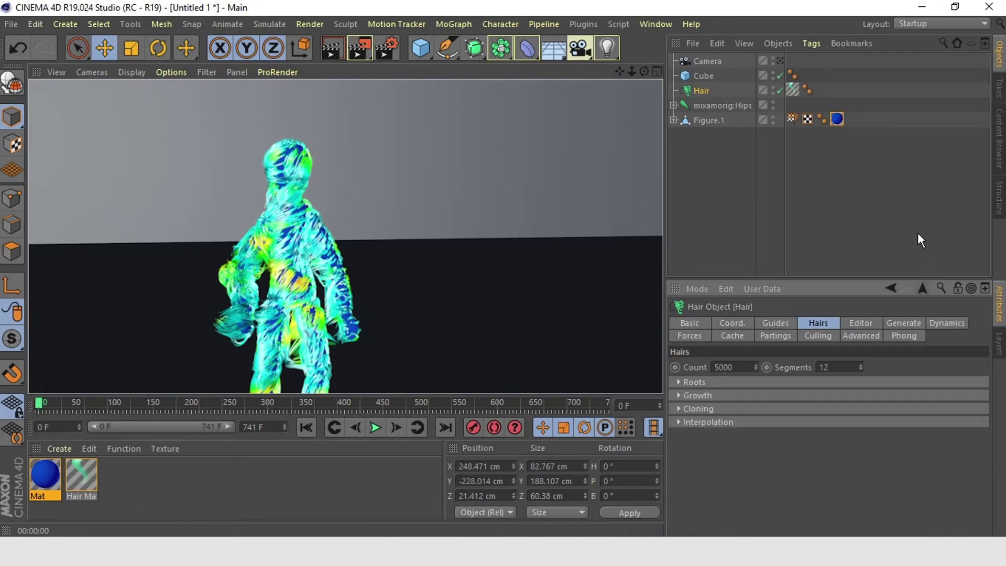
Step: Set the hair material's root thickness to 0.1 cm and render the view
click(84, 487)
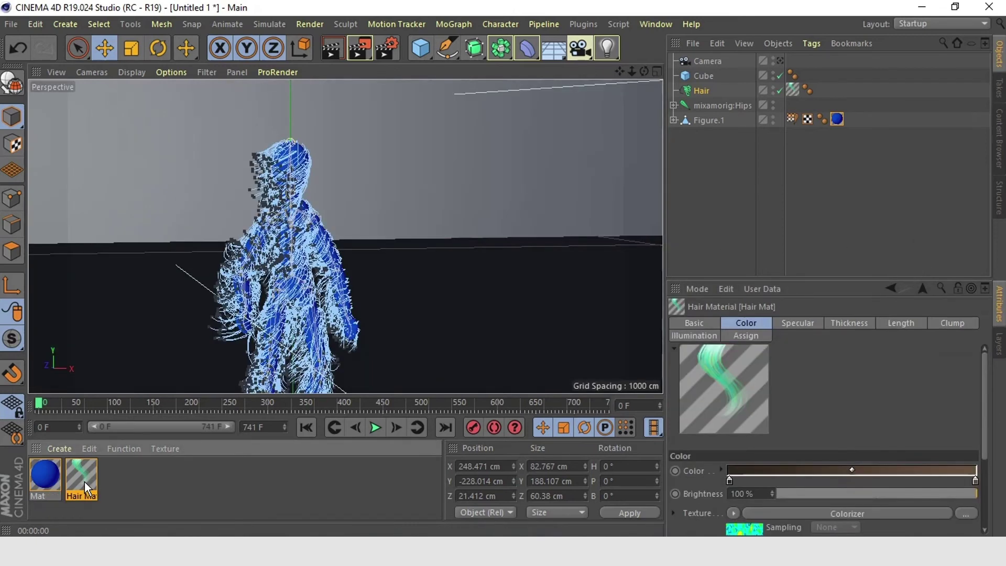
double_click(84, 482)
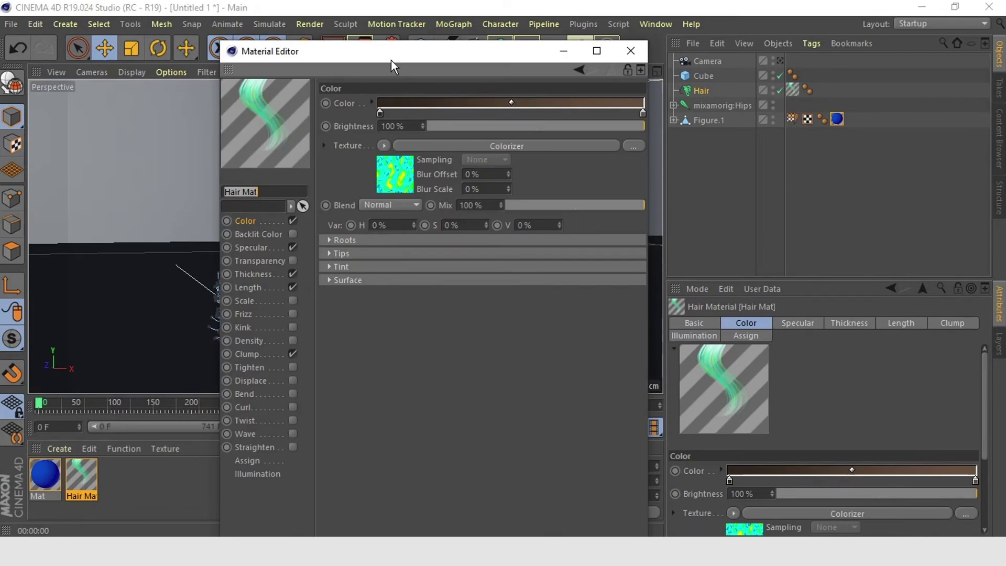
drag(391, 60, 708, 113)
click(567, 327)
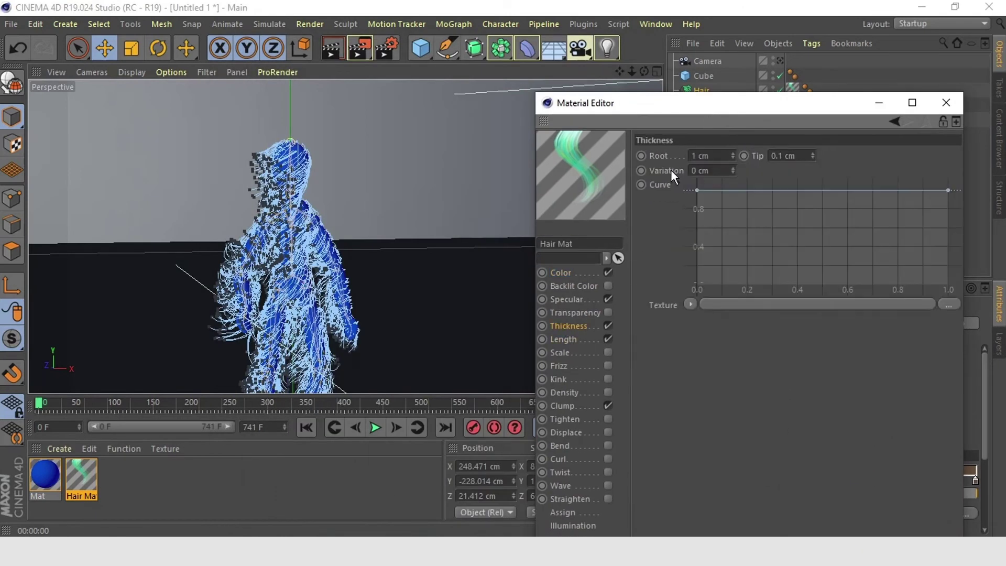
double_click(693, 156)
text(0.1)
key(Return)
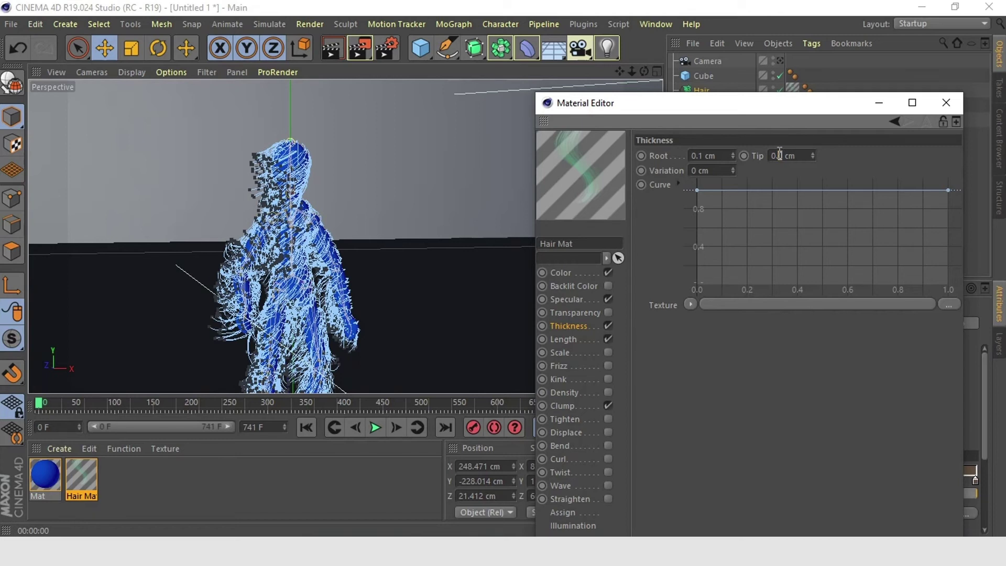
click(880, 103)
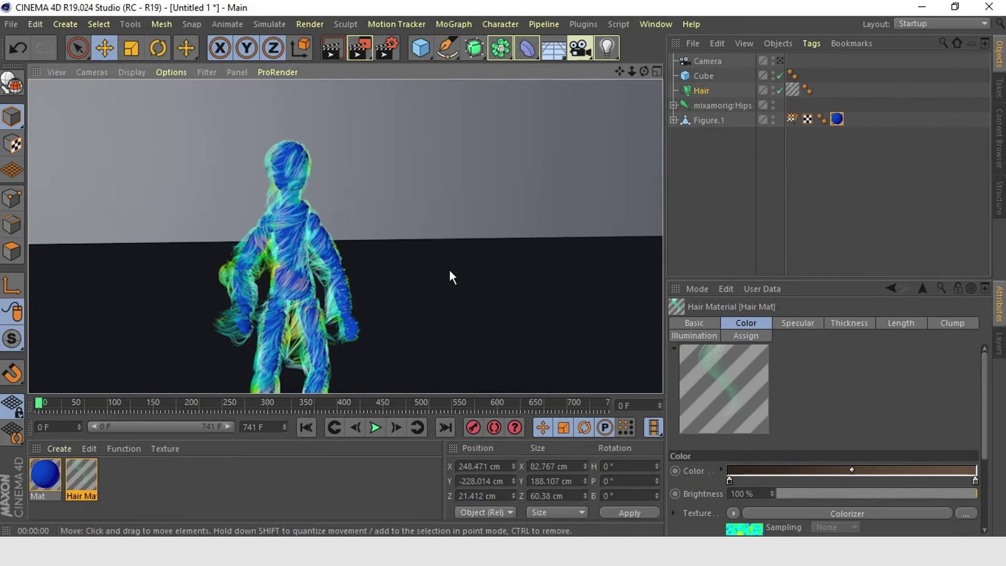
Step: Set the Hair object's hair count to 100000 and render the view
click(699, 92)
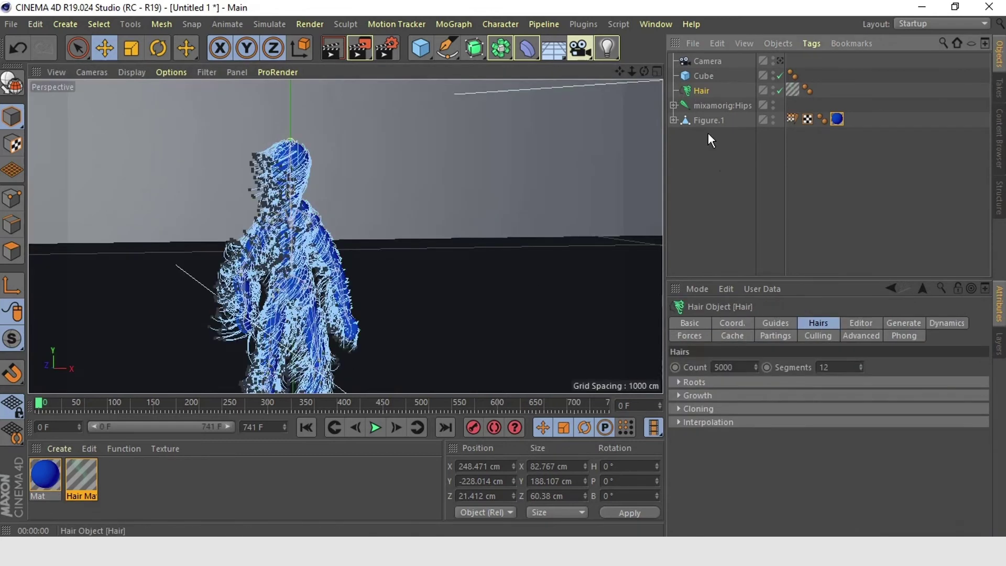
click(720, 367)
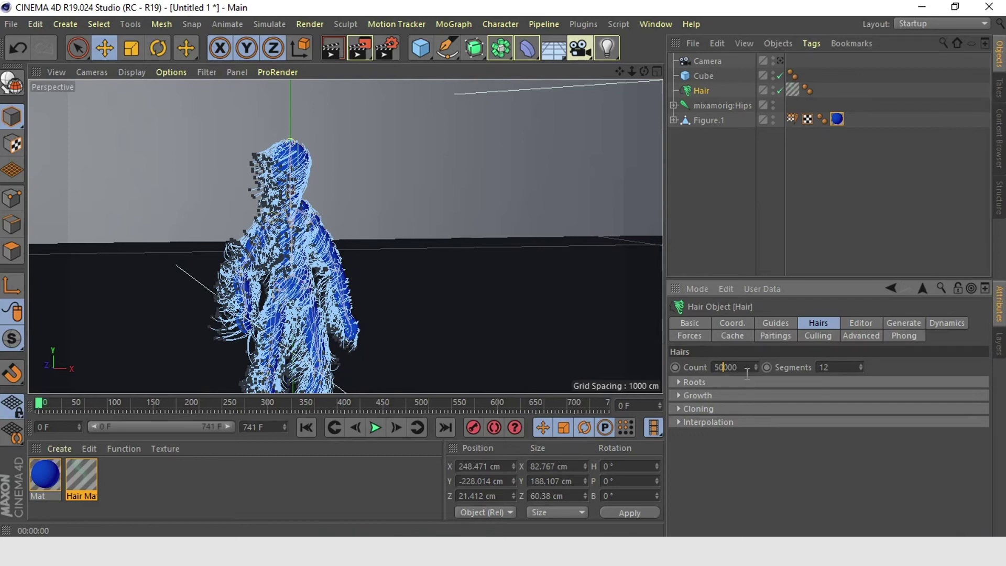
text(0)
key(Return)
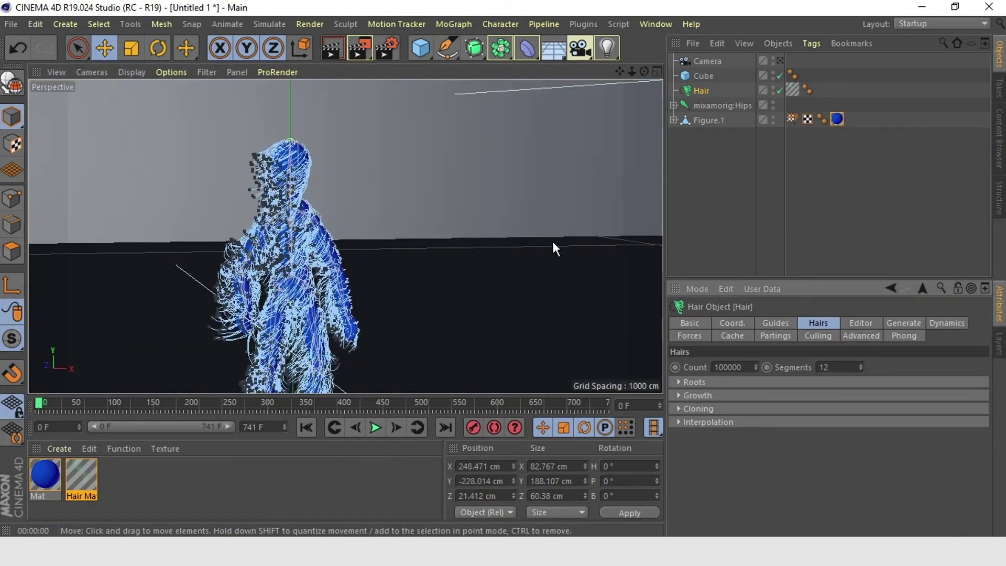
click(537, 240)
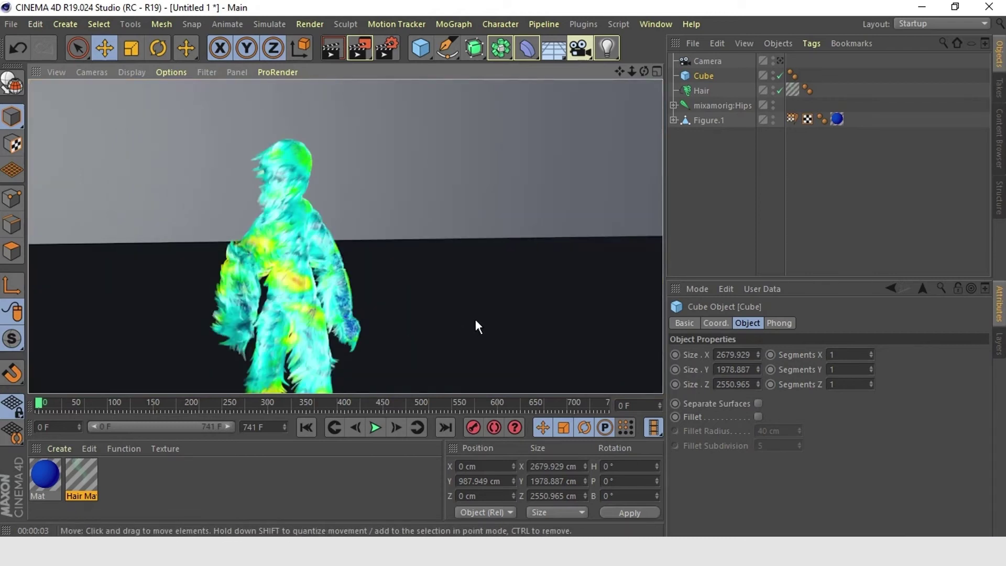
Step: Save the project as FurryDance in the Furry folder
key(ctrl+s)
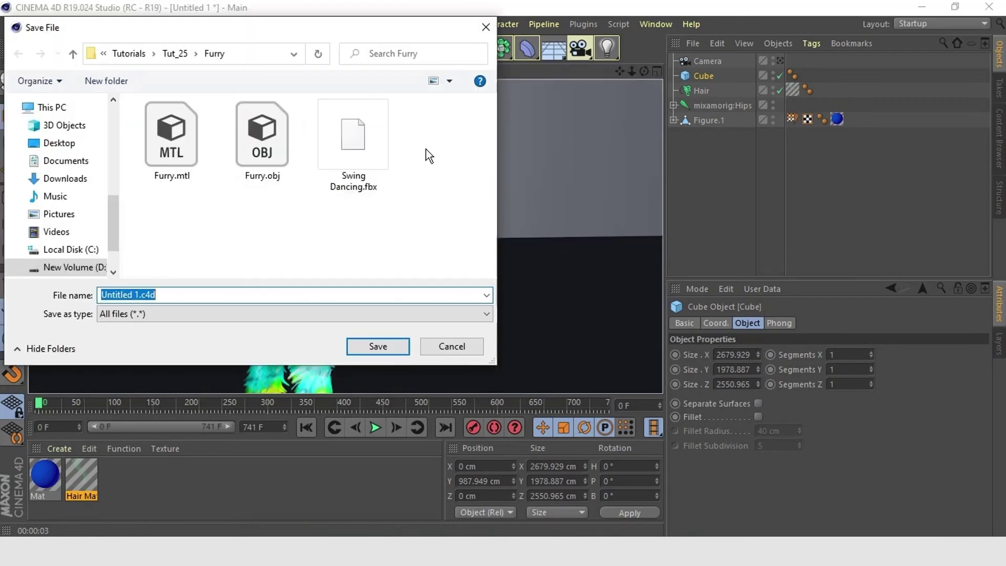
text(FurryDance)
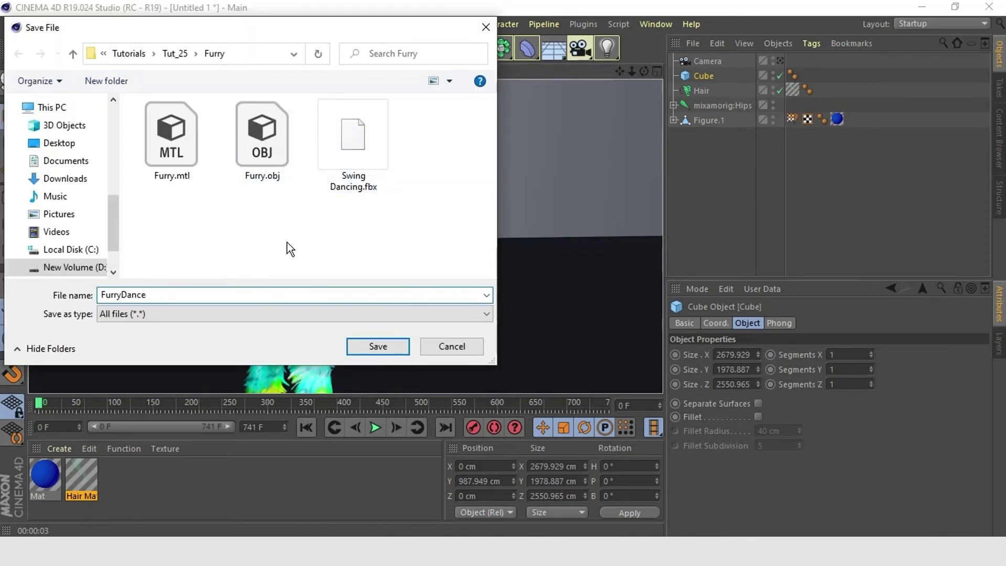
key(Return)
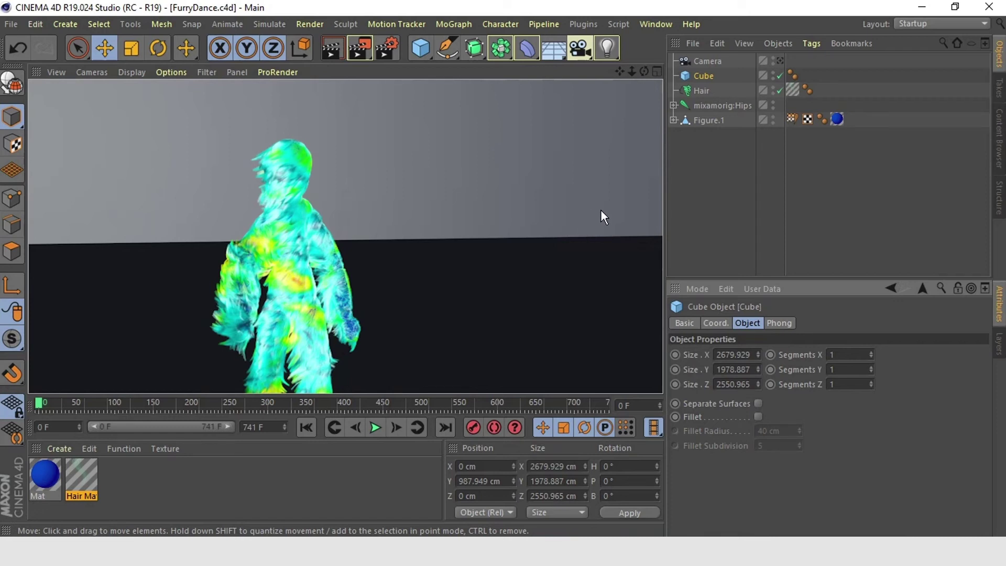
Step: Add an area light and rotate it to a pitch of about -89° so it faces downward over the figure
click(781, 62)
click(616, 52)
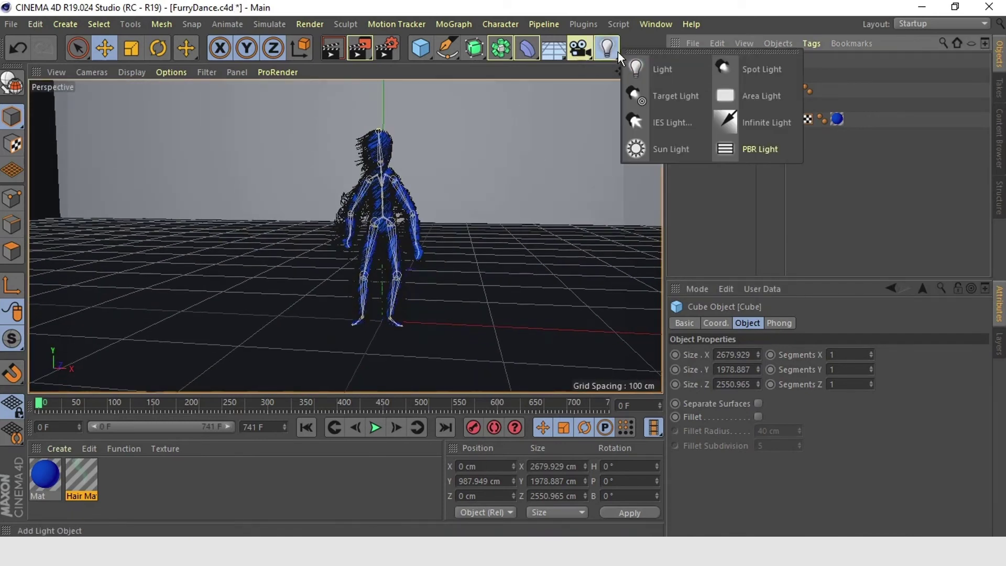
click(768, 97)
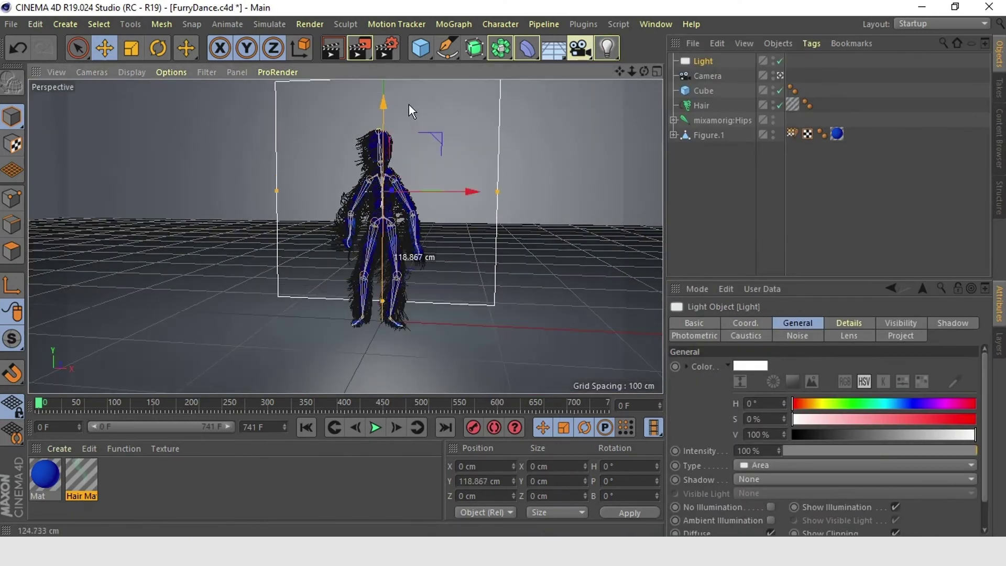
key(r)
drag(381, 230, 658, 292)
key(h)
key(e)
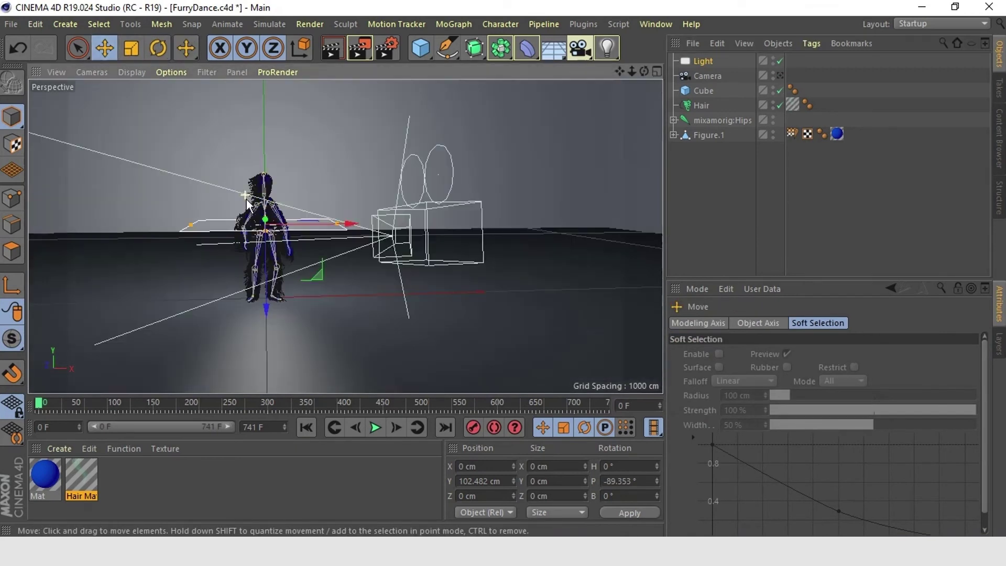
Step: Move the area light above and in front of the figure, to about Y 282 cm and Z -84 cm, and return to the camera view
drag(287, 213, 346, 209)
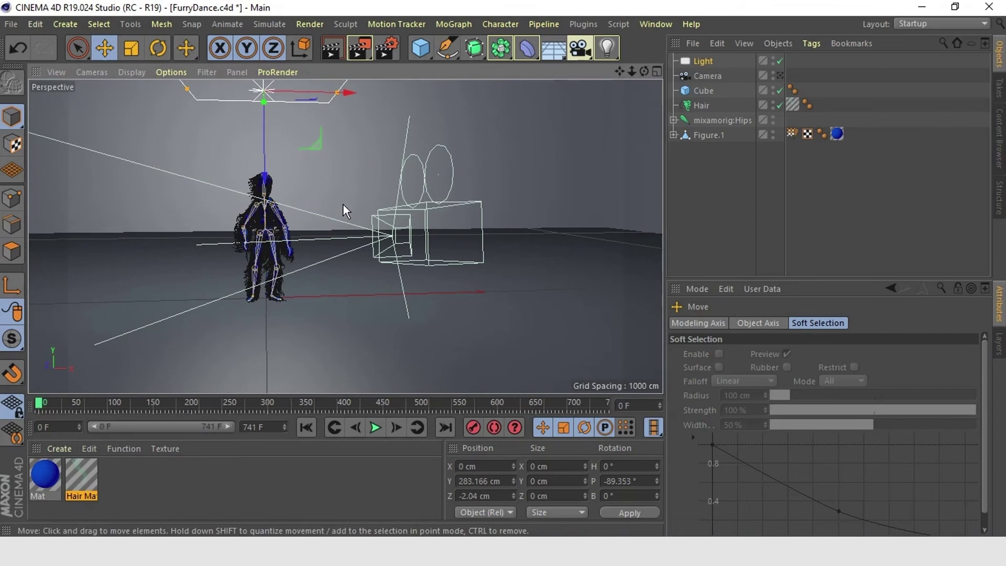
key(F2)
drag(347, 157, 345, 202)
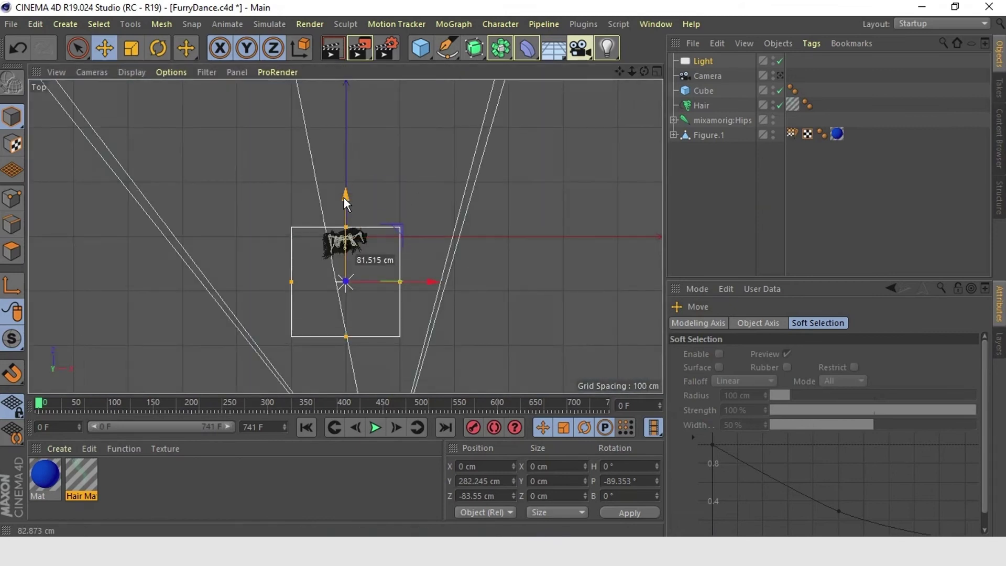
key(F1)
click(780, 75)
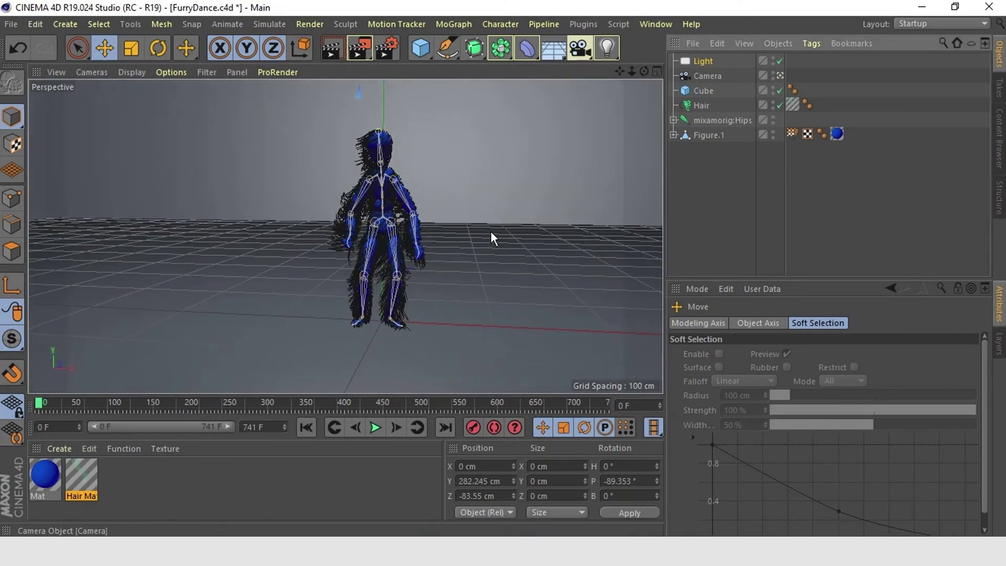
Step: Set the area light's shadow type to Area and render the view
click(703, 60)
click(768, 448)
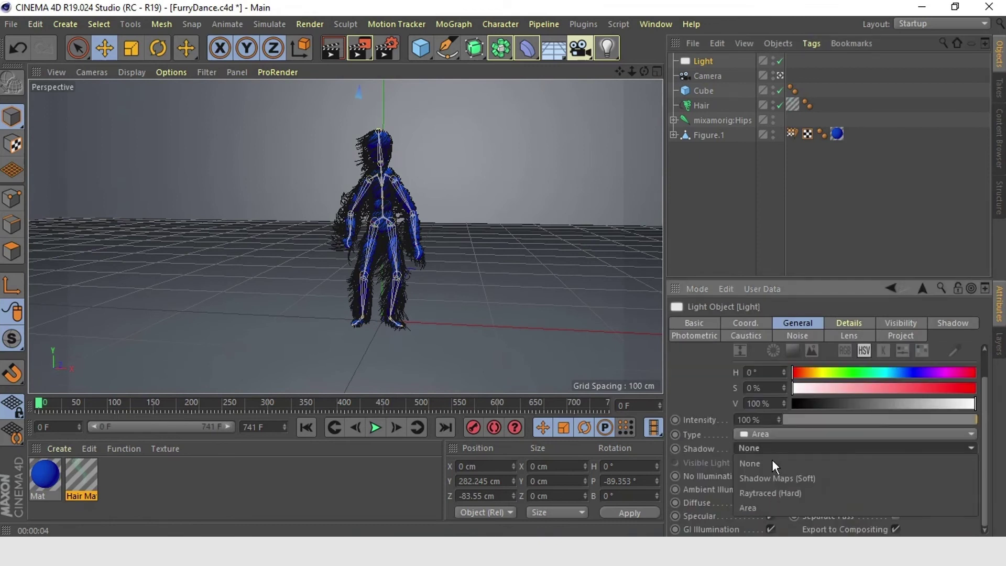
click(761, 507)
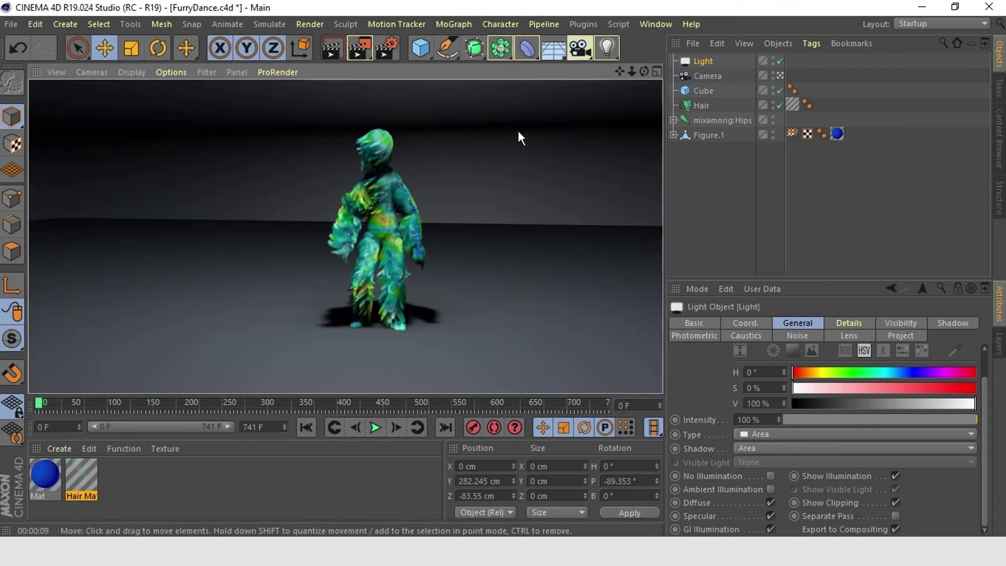
Step: Add an omni light at about X 96, Y 156, Z -259 cm, set its intensity to 38%, and render the camera view
click(609, 48)
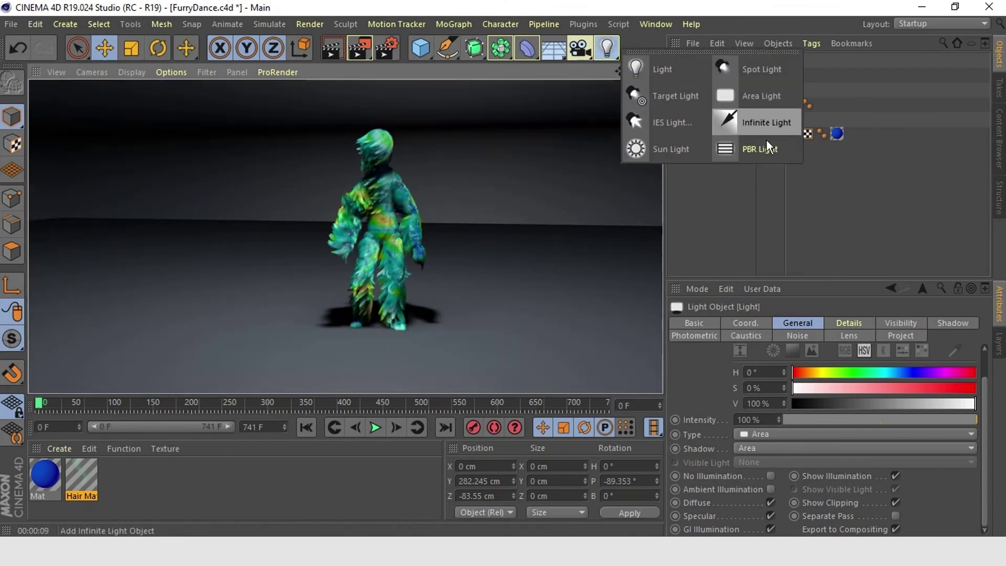
click(676, 71)
drag(386, 237, 377, 147)
key(F5)
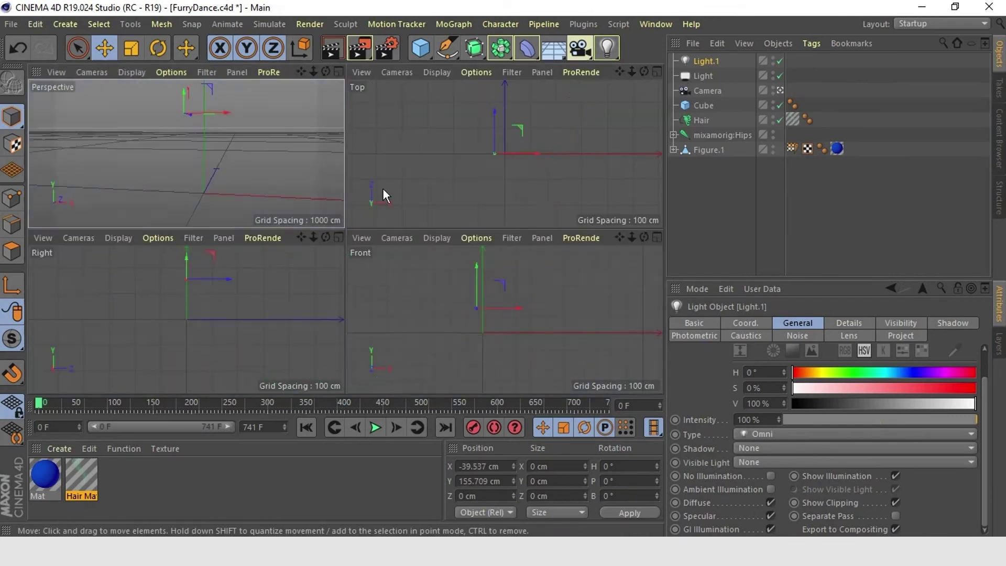
drag(496, 131, 570, 224)
drag(922, 420, 853, 419)
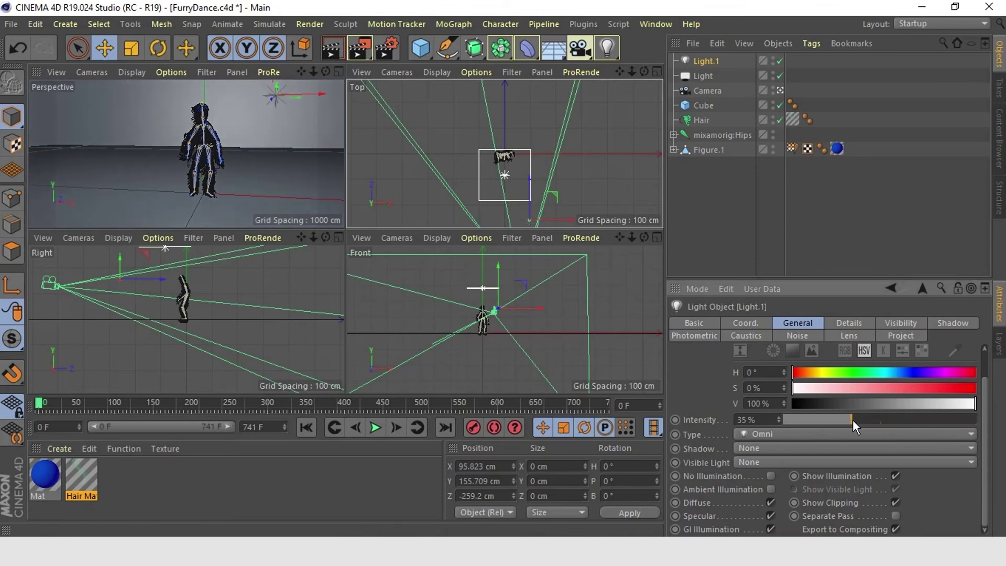
key(F1)
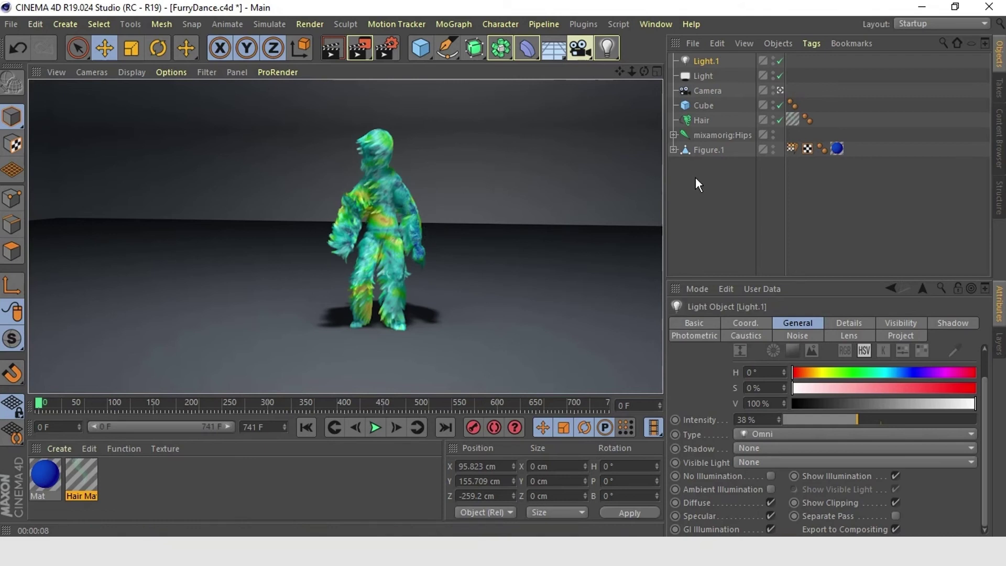
Step: Enable the fillet on the background cube and set its radius to 233 cm
click(703, 105)
click(758, 417)
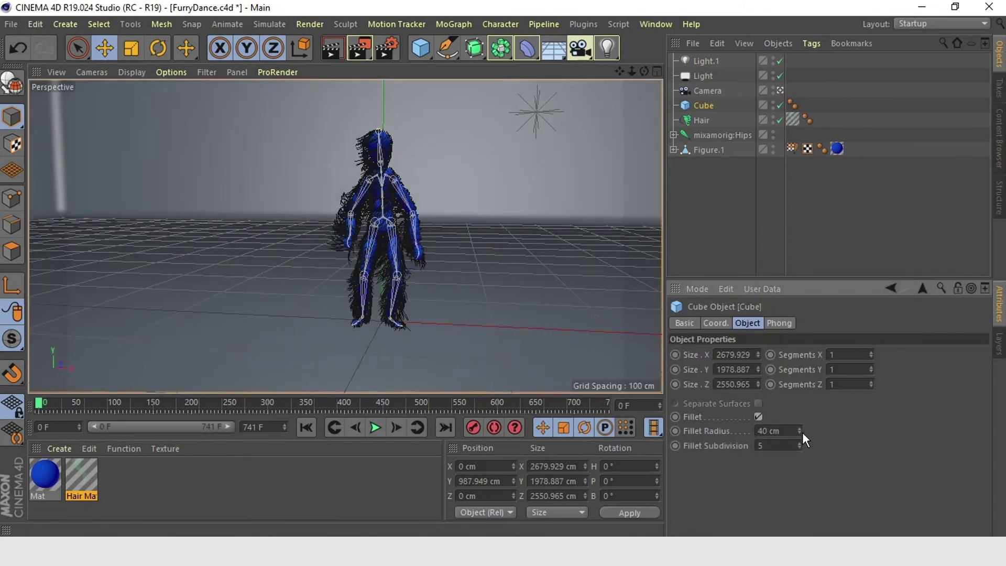
drag(803, 432, 797, 430)
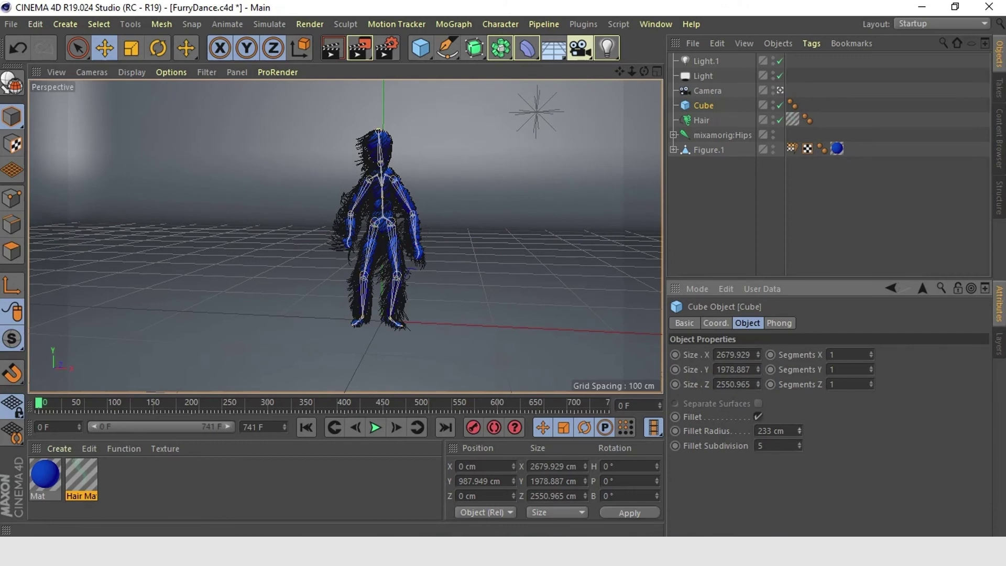
Step: Apply a new material to the background cube and add a Reflection (Legacy) layer to its reflectance
double_click(157, 491)
drag(37, 487, 148, 259)
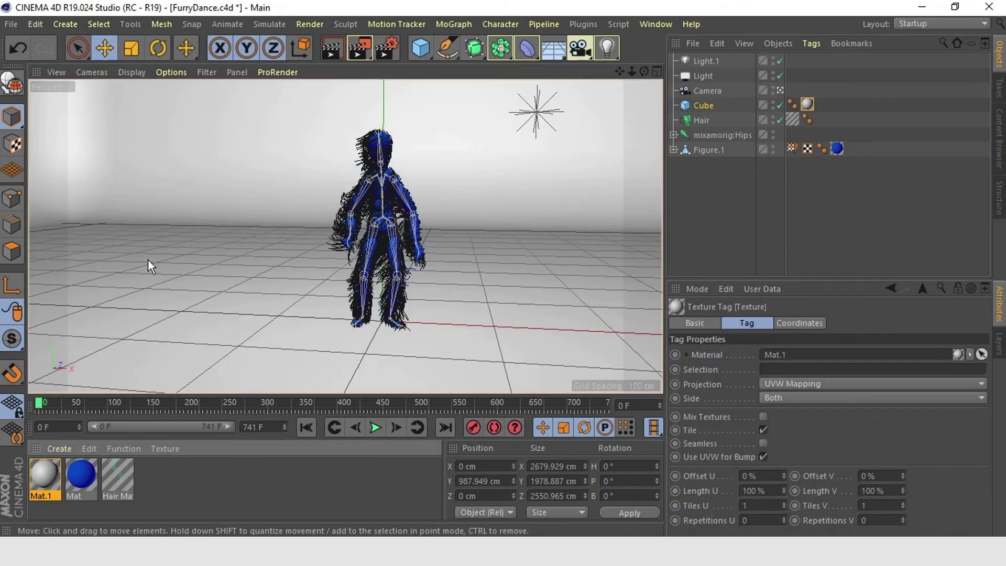
double_click(39, 477)
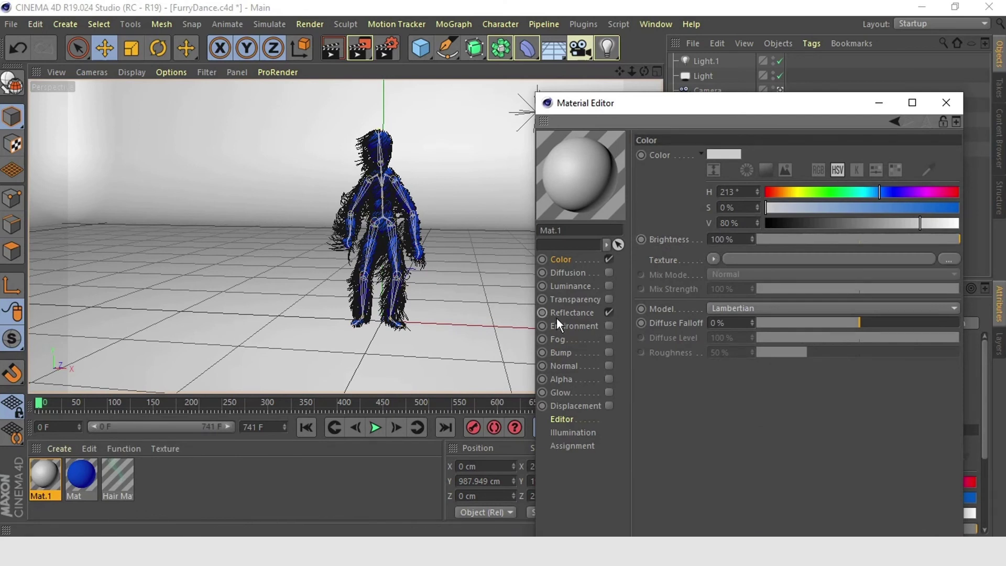
click(572, 313)
click(665, 184)
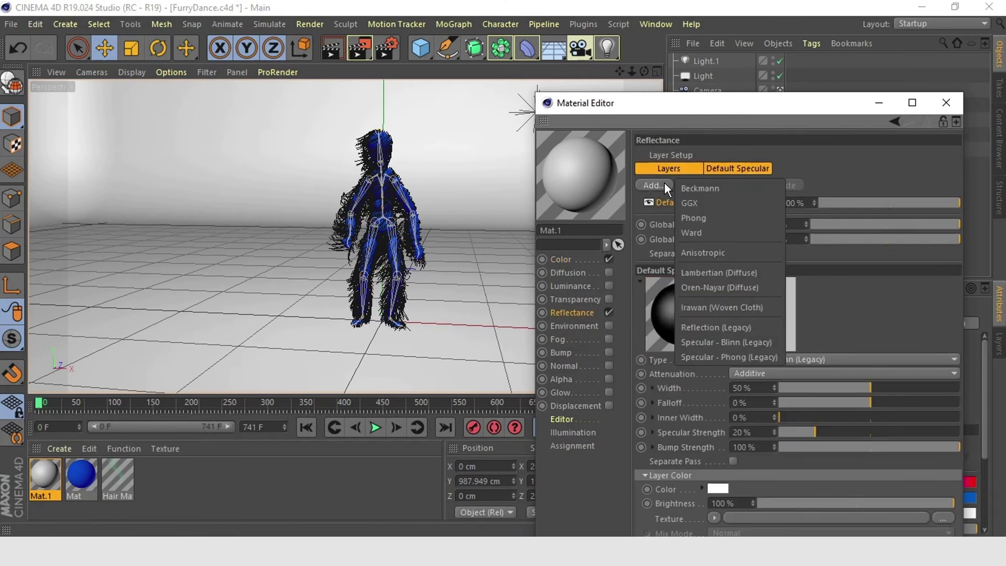
click(692, 328)
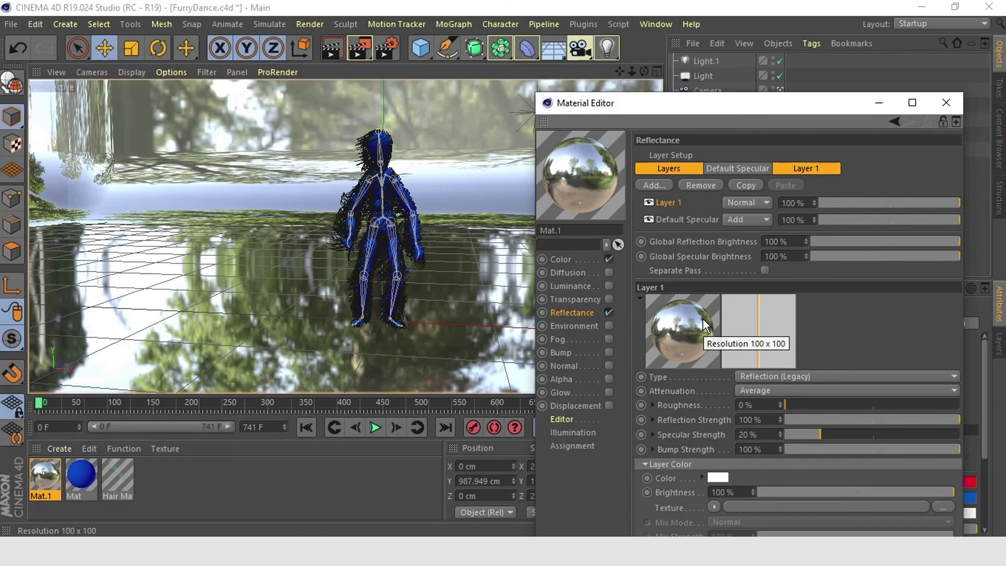
Step: Use a Fresnel shader as the layer color texture of the cube material's reflection layer
click(811, 172)
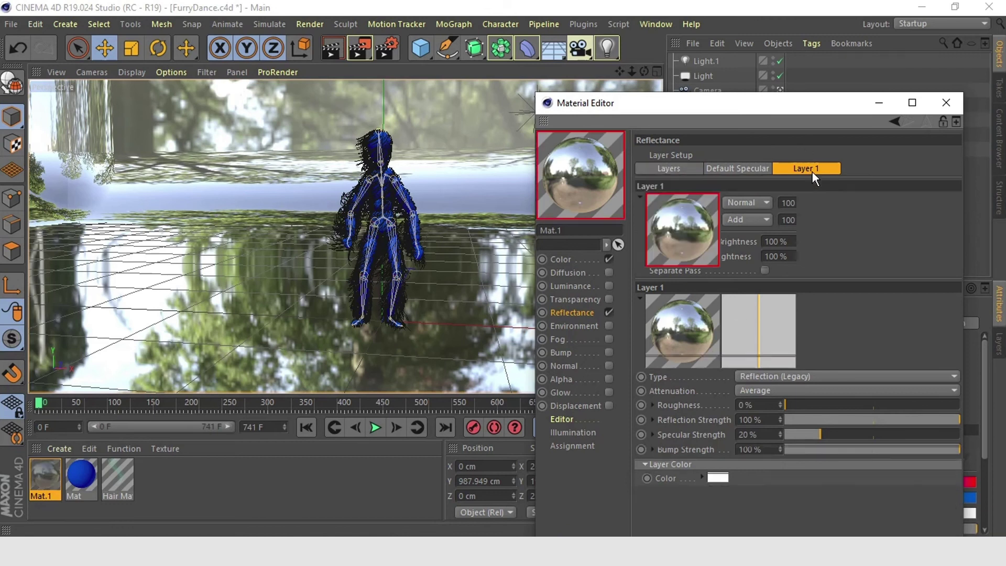
click(714, 405)
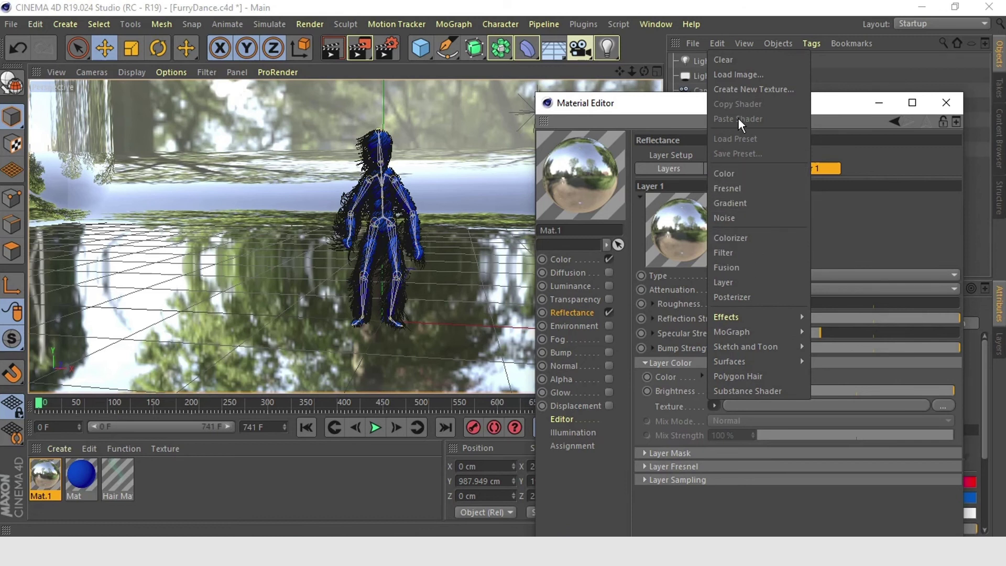
click(738, 188)
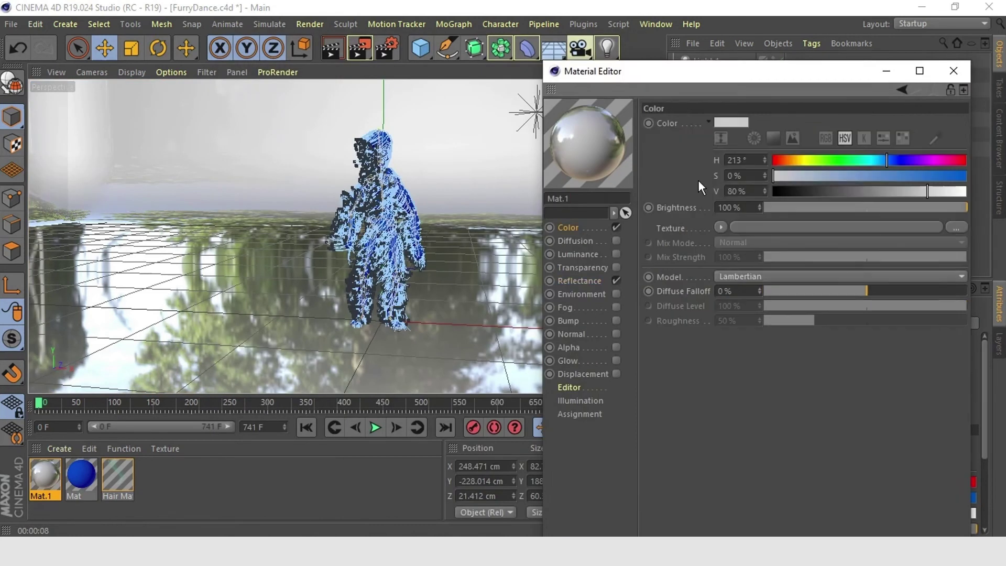
Step: Set the cube material's color to a dark purple with H 283°, S 67%, V 34%
click(728, 124)
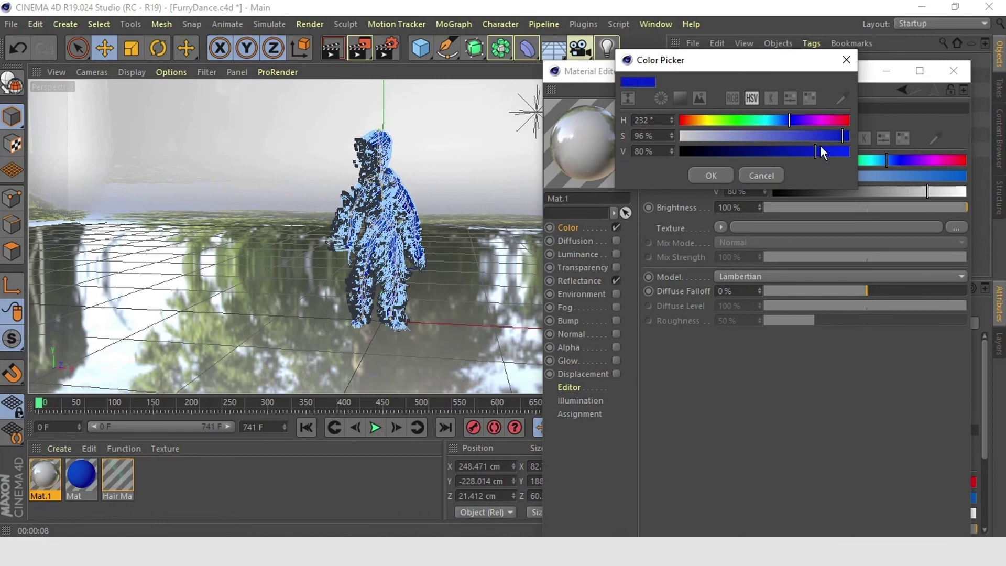
drag(775, 151, 737, 151)
click(723, 181)
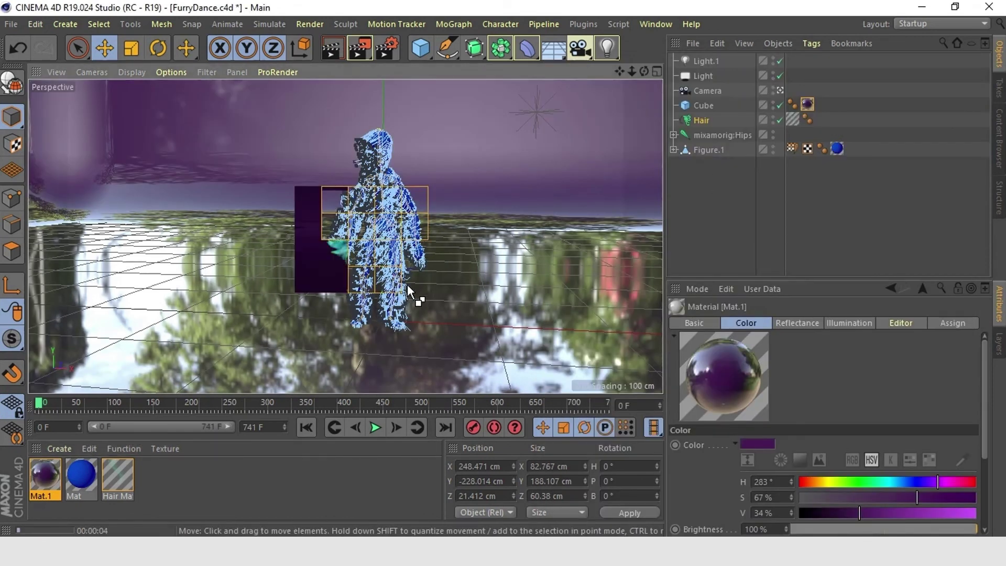
Step: Save the project and set the render output size to 1920 × 1080 pixels
key(ctrl+s)
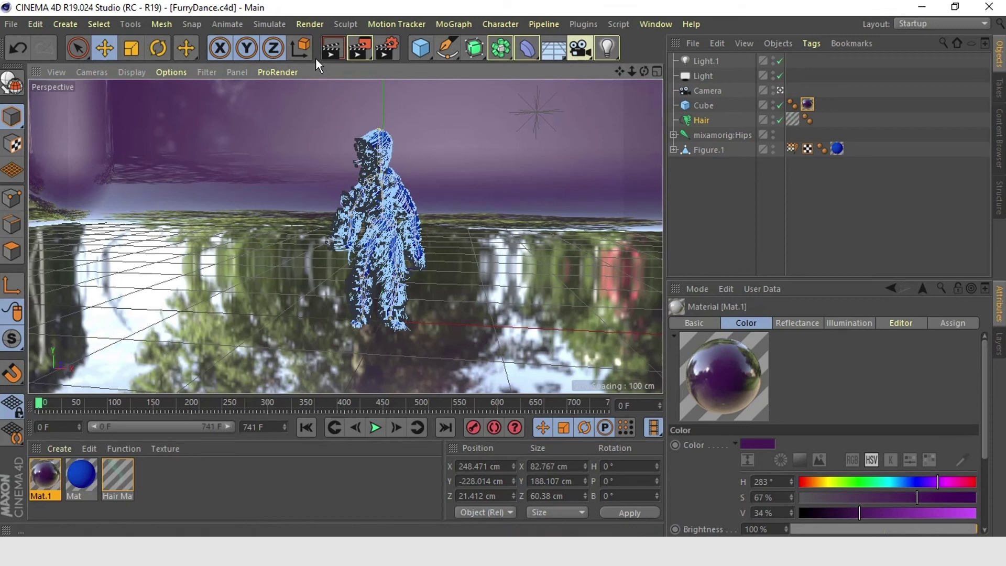
click(388, 46)
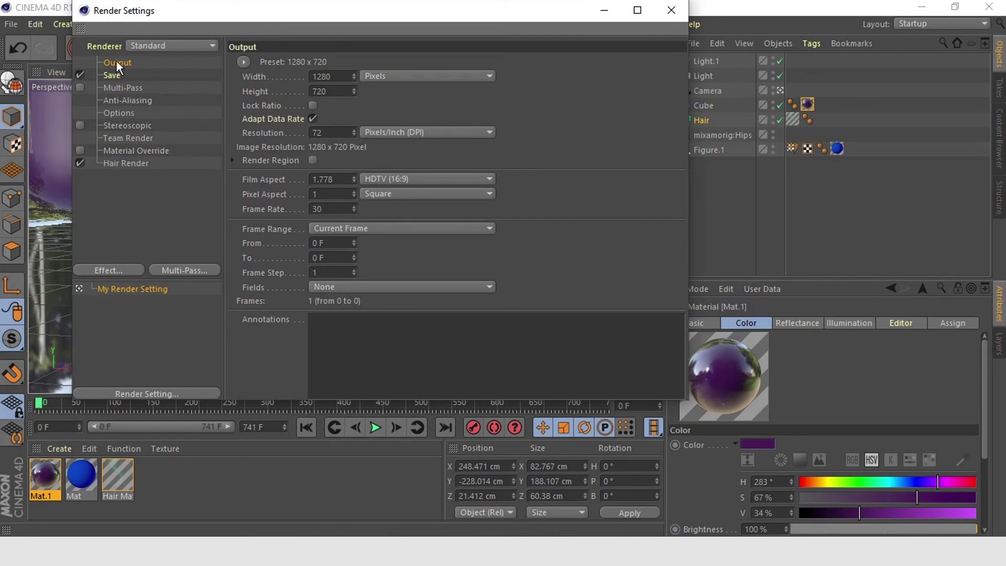
click(373, 74)
click(376, 75)
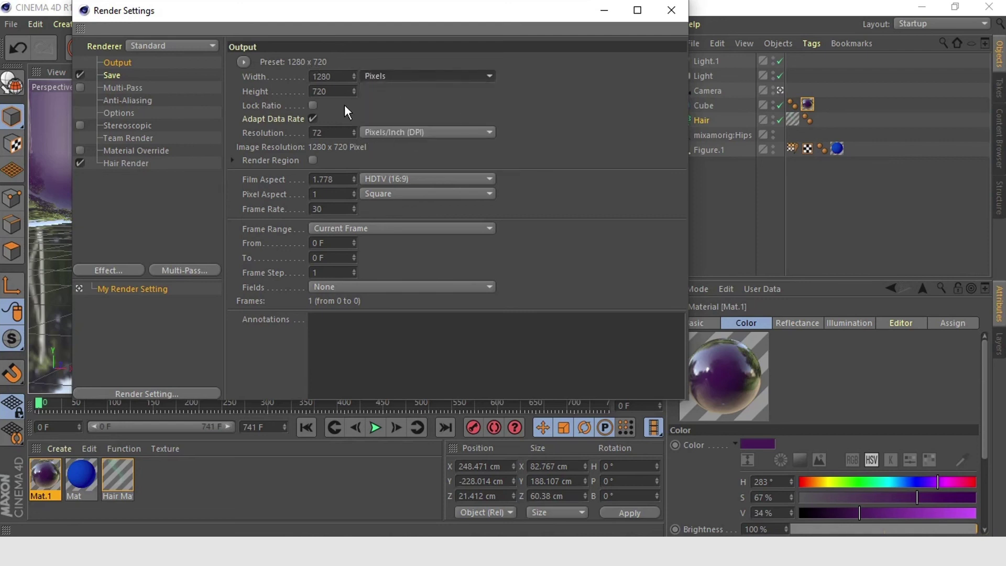
double_click(340, 75)
text(1920)
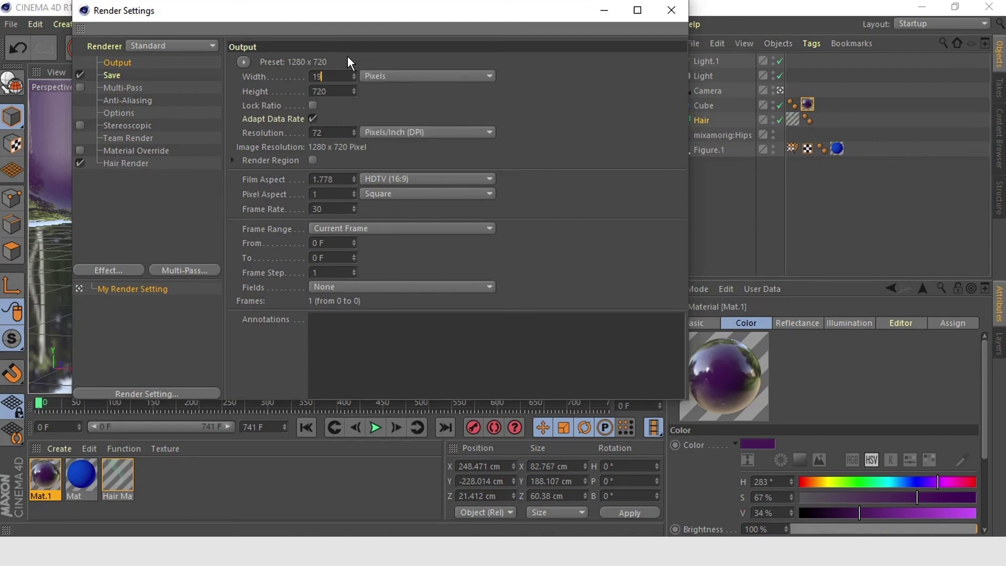
key(Tab)
text(108)
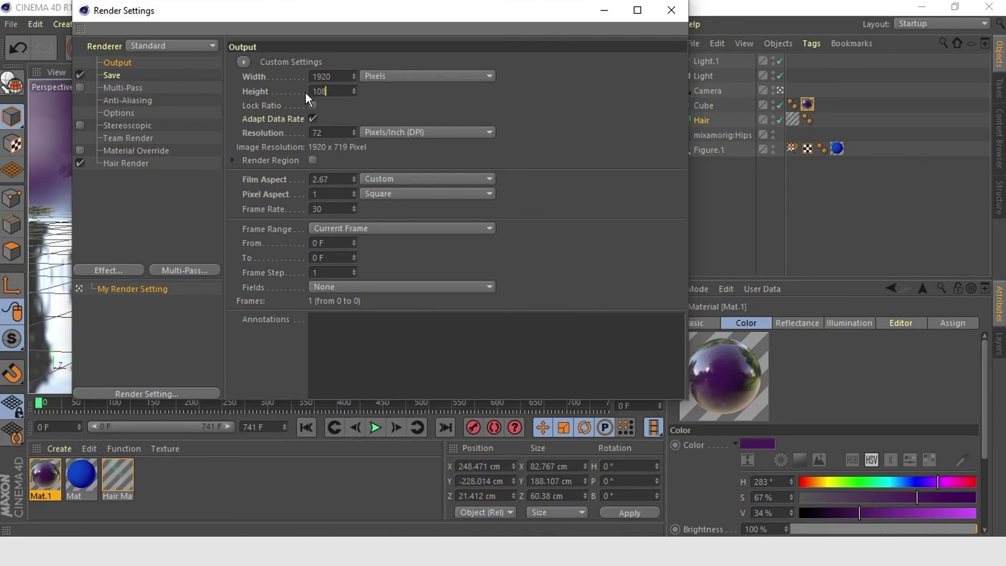
text(0)
key(Return)
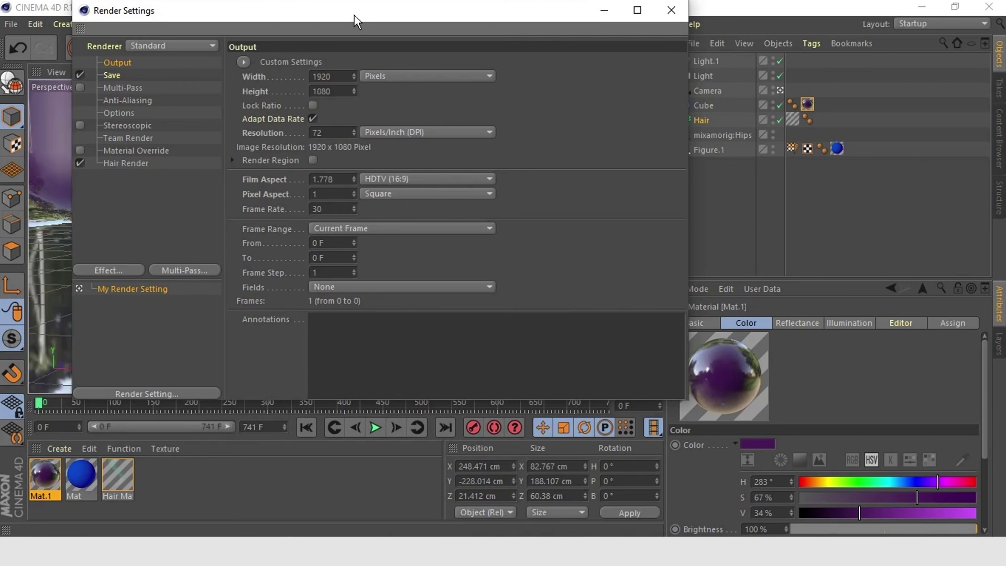
Step: Set the file format for the saved regular image render to MP4
drag(354, 16, 634, 51)
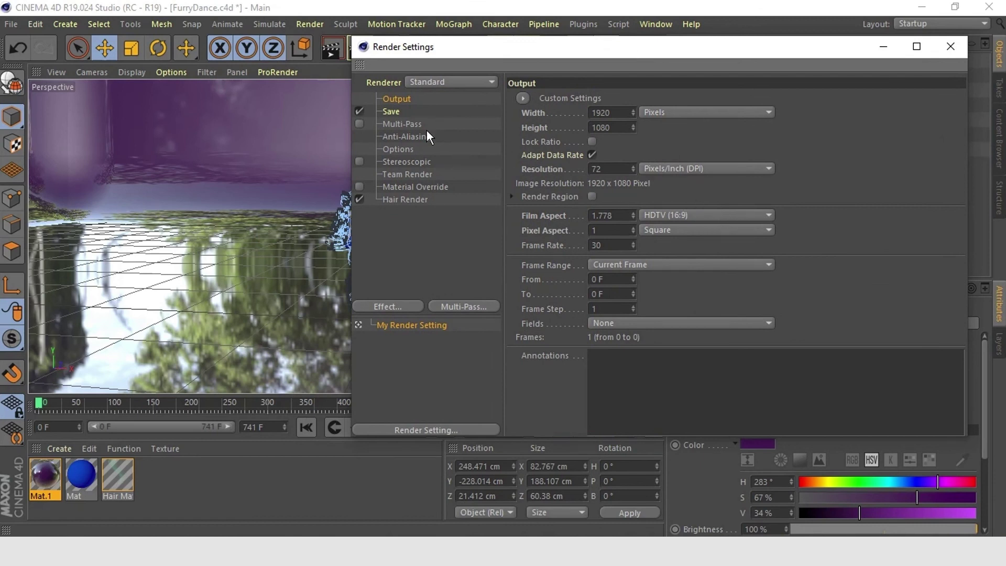
click(393, 112)
click(670, 142)
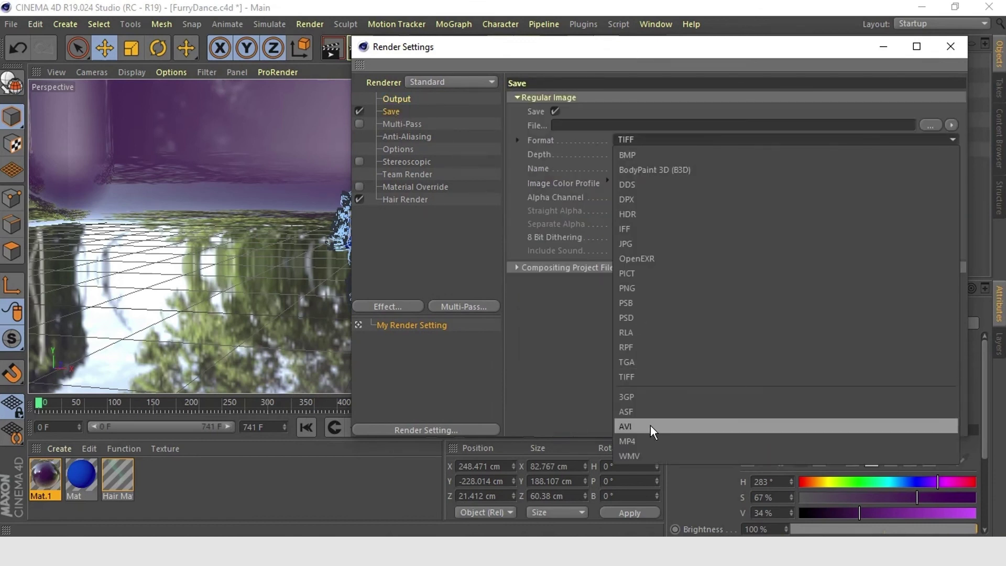
click(641, 441)
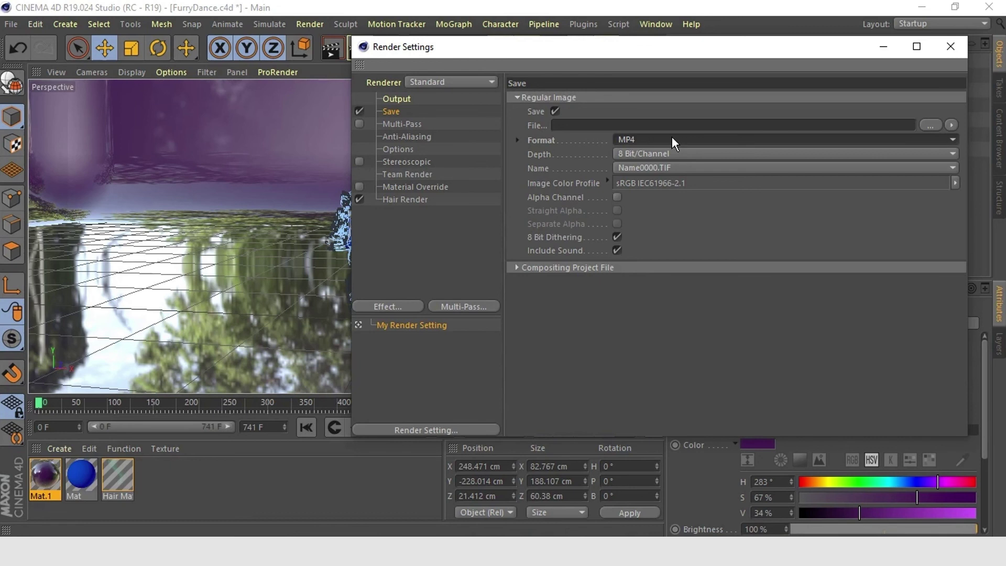
Step: Set the render output's frame range to All Frames and its frame rate to 25
click(404, 99)
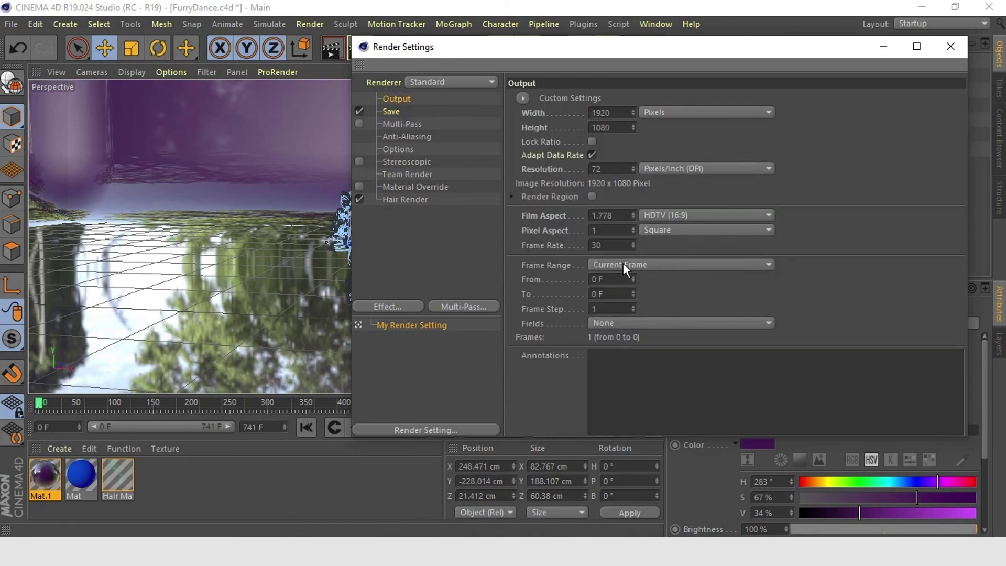
click(632, 264)
click(629, 308)
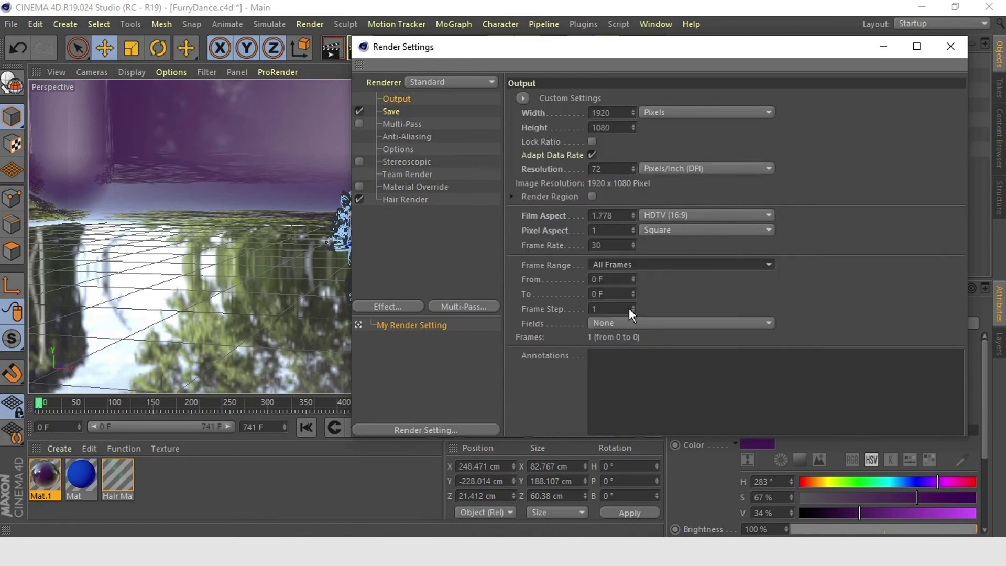
double_click(589, 244)
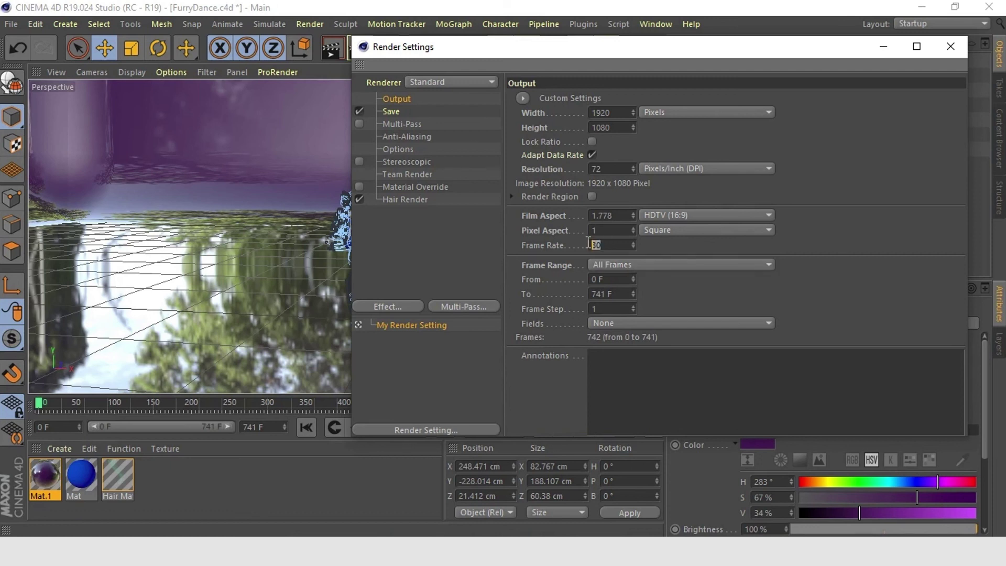
text(25)
key(Return)
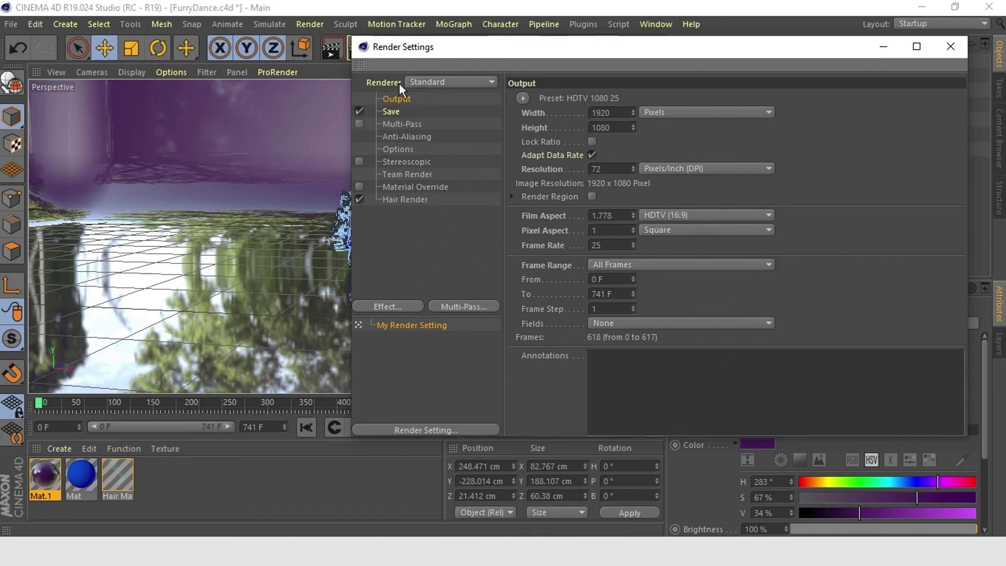
Step: Add the Ambient Occlusion effect to the render settings and set anti-aliasing to Best
click(398, 310)
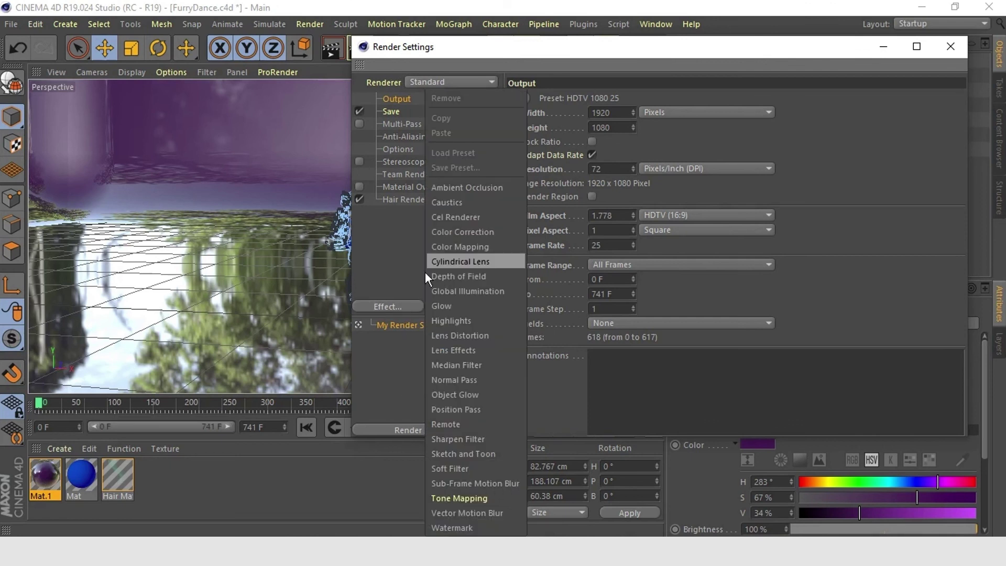
click(464, 184)
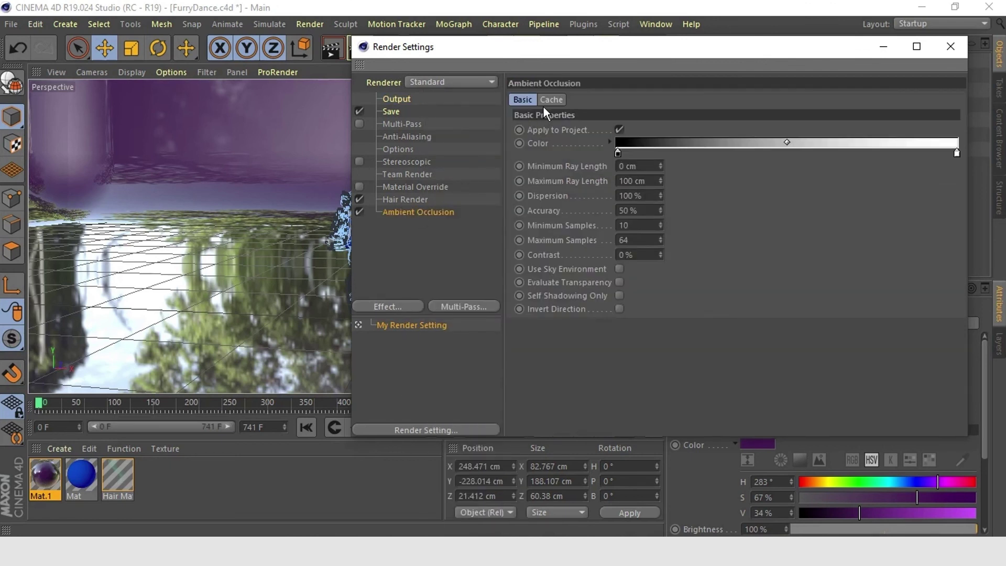
click(404, 138)
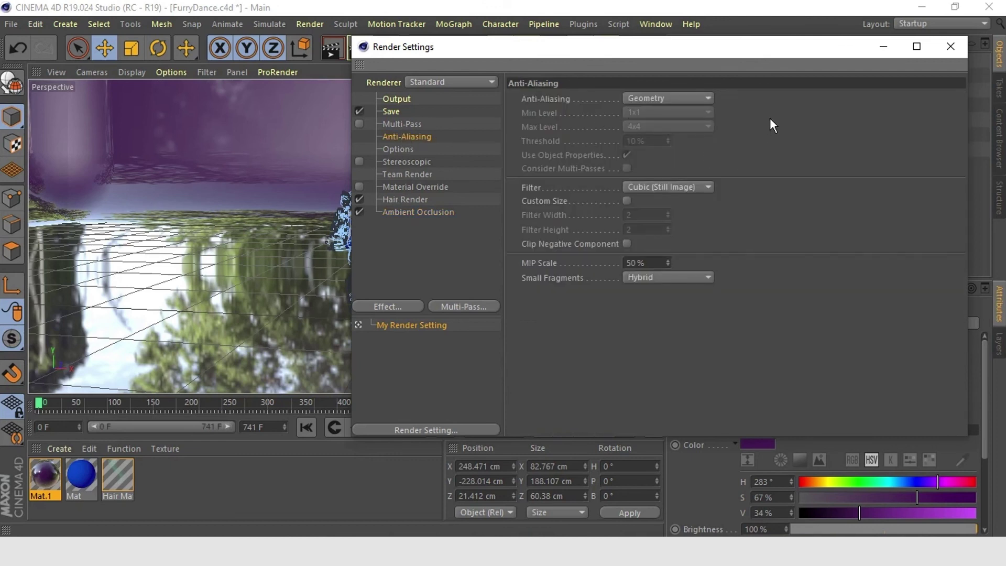
click(677, 102)
click(649, 139)
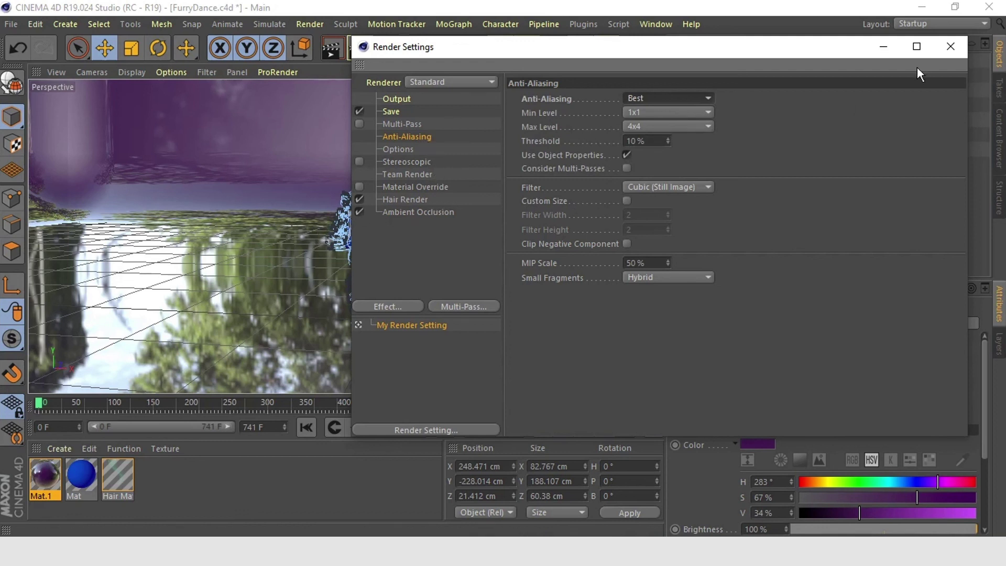
click(952, 55)
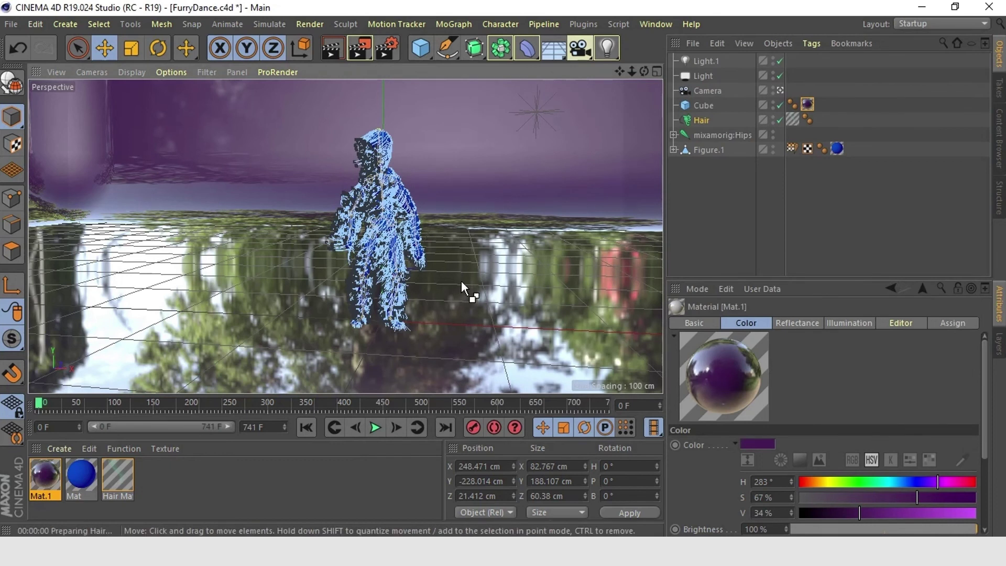